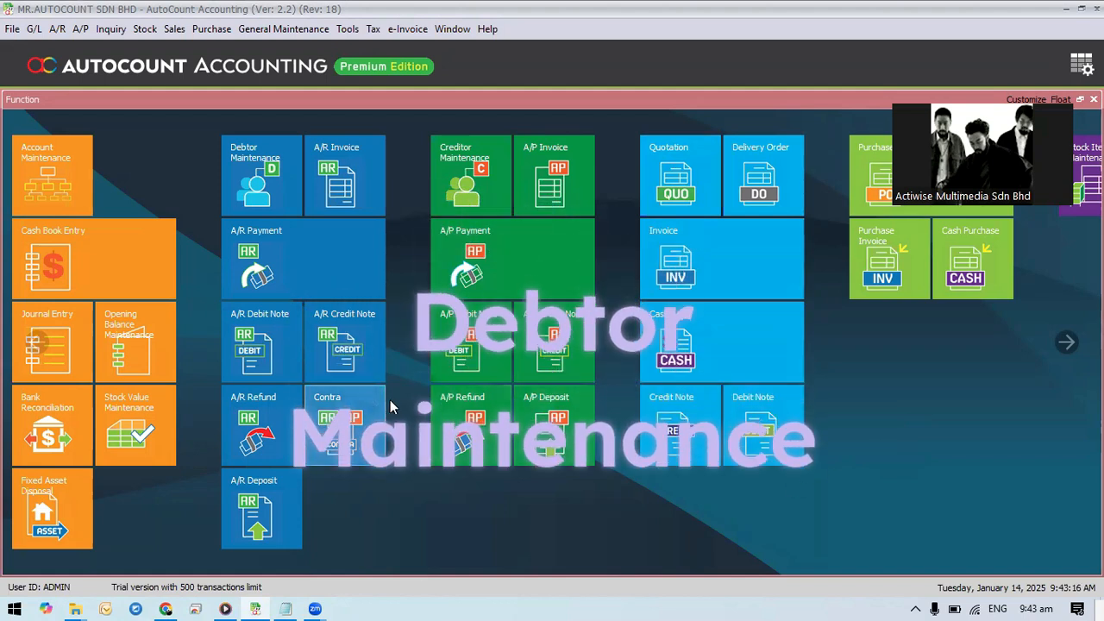
# - Create a new debtor account with the company name ACTIWISE MULTIMEDIA SDN BHD
pyautogui.click(249, 184)
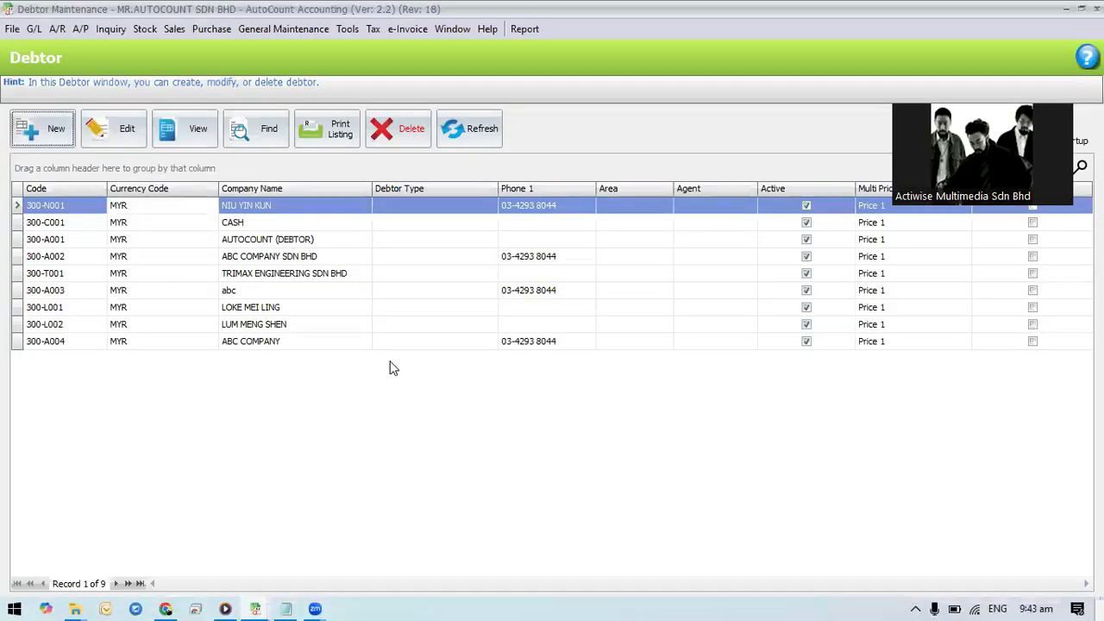
pyautogui.click(48, 131)
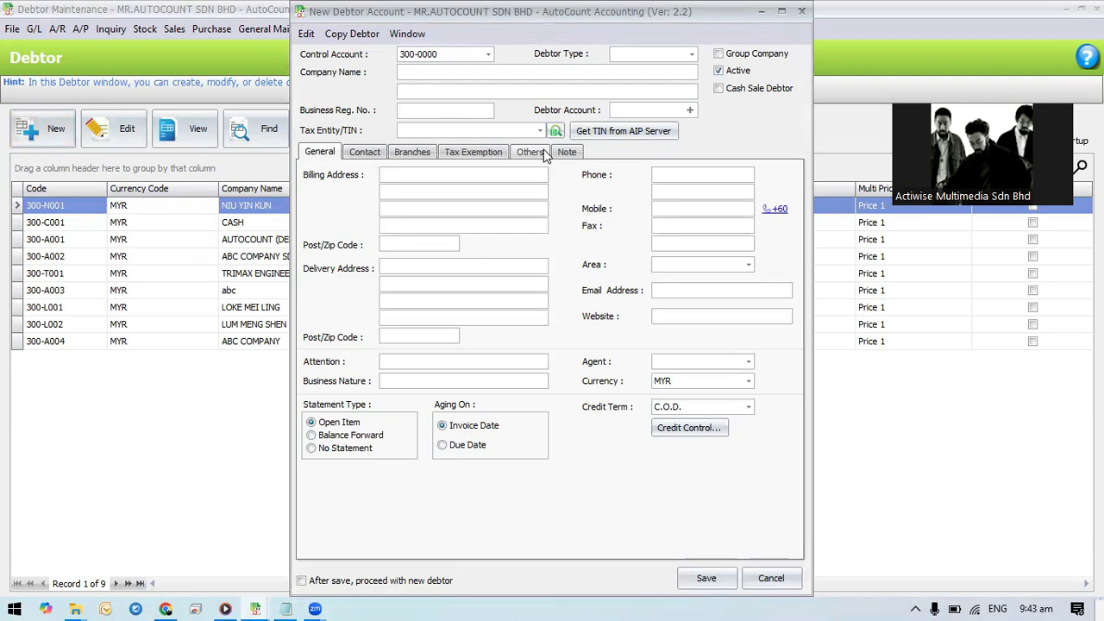
pyautogui.press('capslock')
pyautogui.write('ACTI')
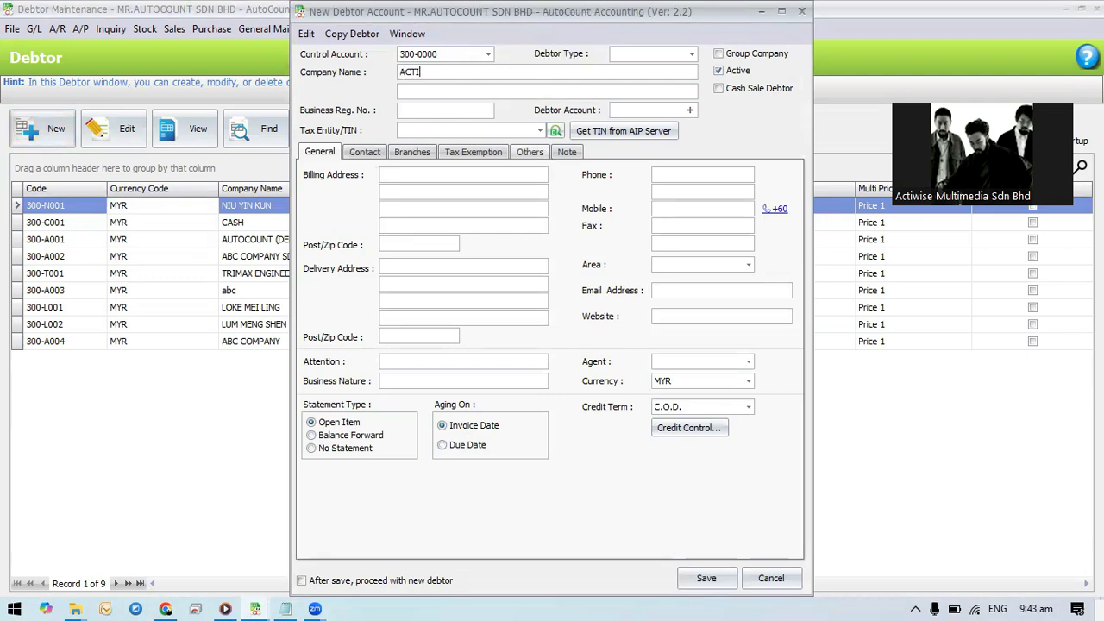
pyautogui.write('WISE MULTIMEDIA SDN BHD')
pyautogui.press('Tab')
pyautogui.press('Tab')
pyautogui.press('Tab')
pyautogui.press('Tab')
# - Fill in the debtor's four-line billing address, without a trailing comma on the second line
pyautogui.click(482, 176)
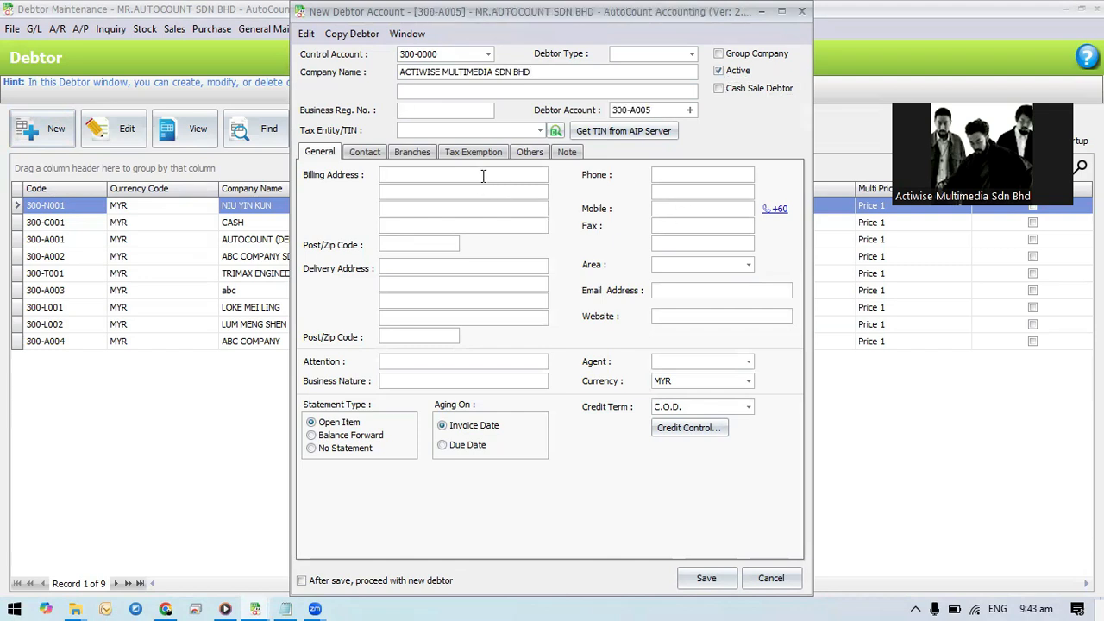
pyautogui.write('M3C/3A, 2')
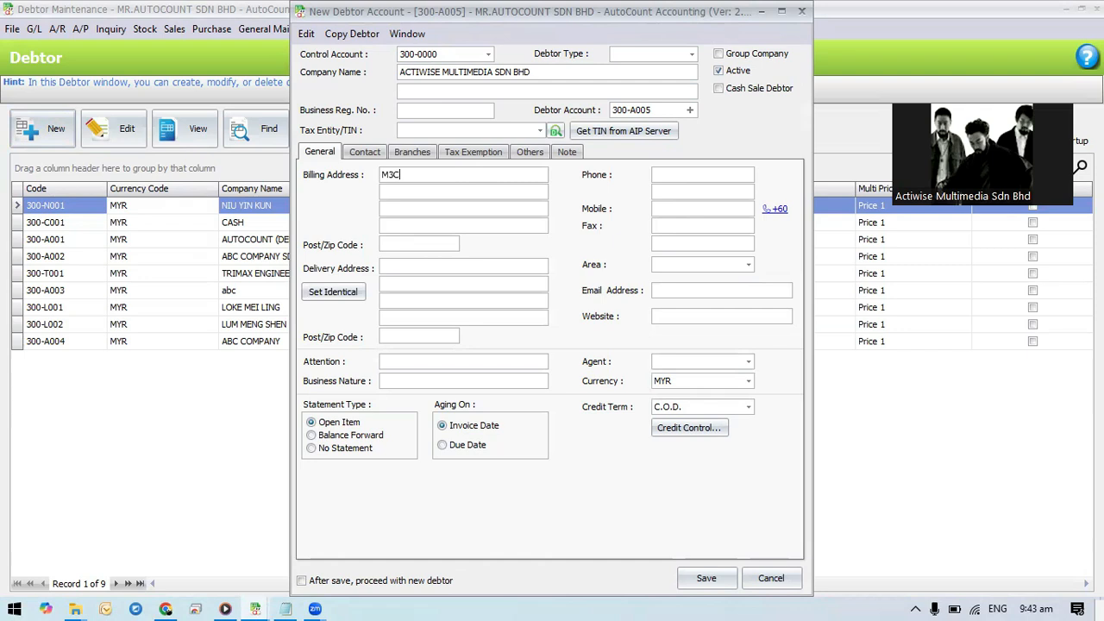
pyautogui.write('ND FLOOR')
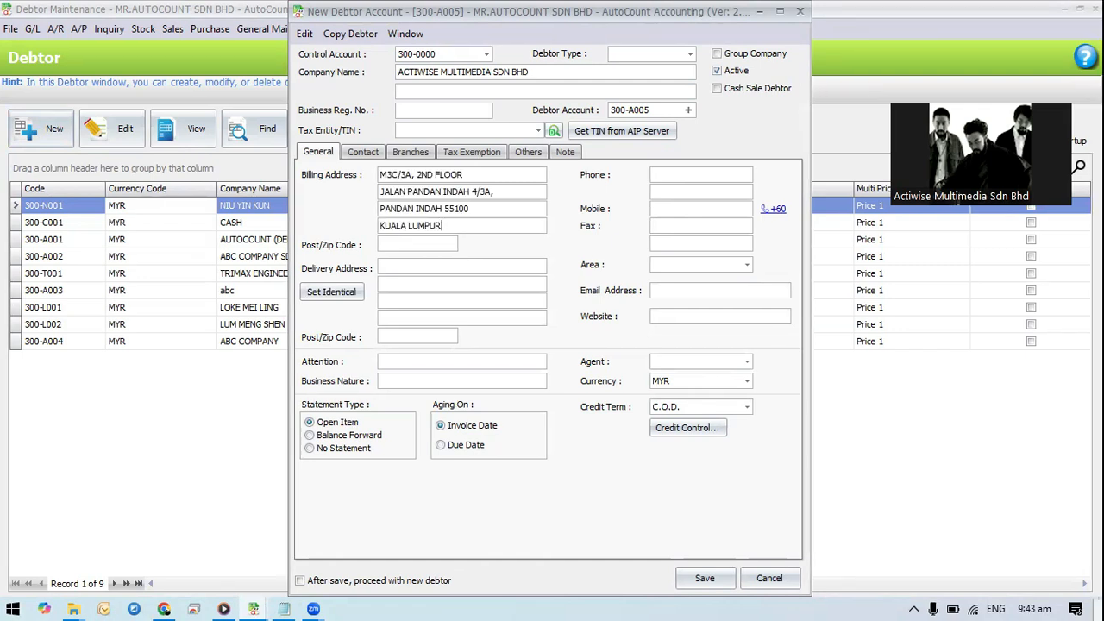
pyautogui.click(529, 191)
pyautogui.press('BackSpace')
# - Look up ACTIWISE MULTIMEDIA SDN BHD by company name on the AIP server and add its tax information to the tax entities
pyautogui.click(600, 138)
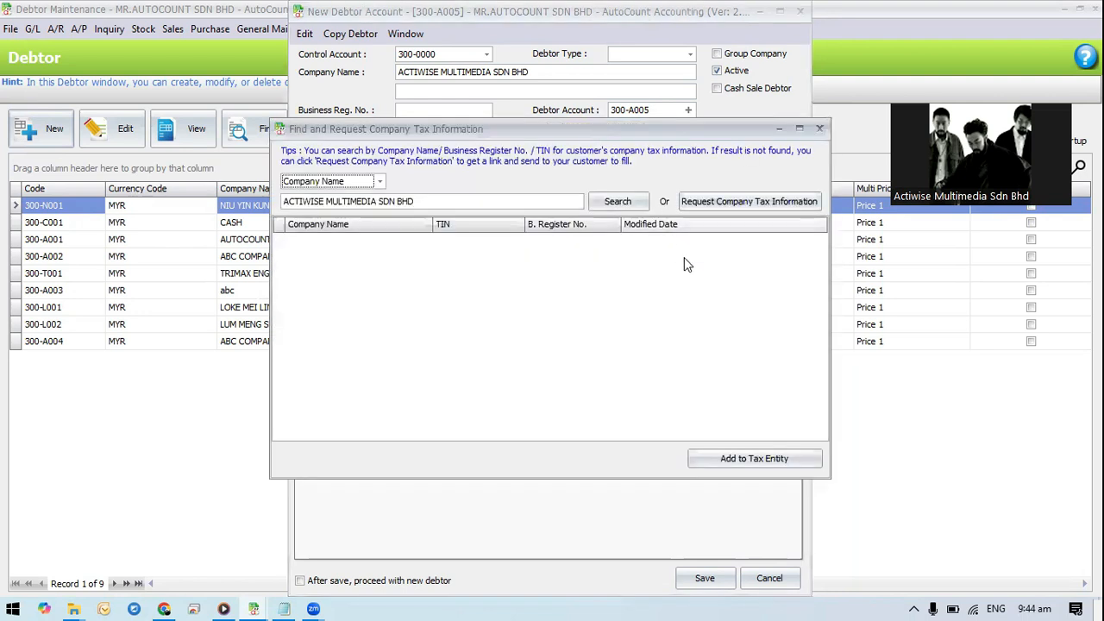
pyautogui.moveTo(473, 203); pyautogui.dragTo(278, 214)
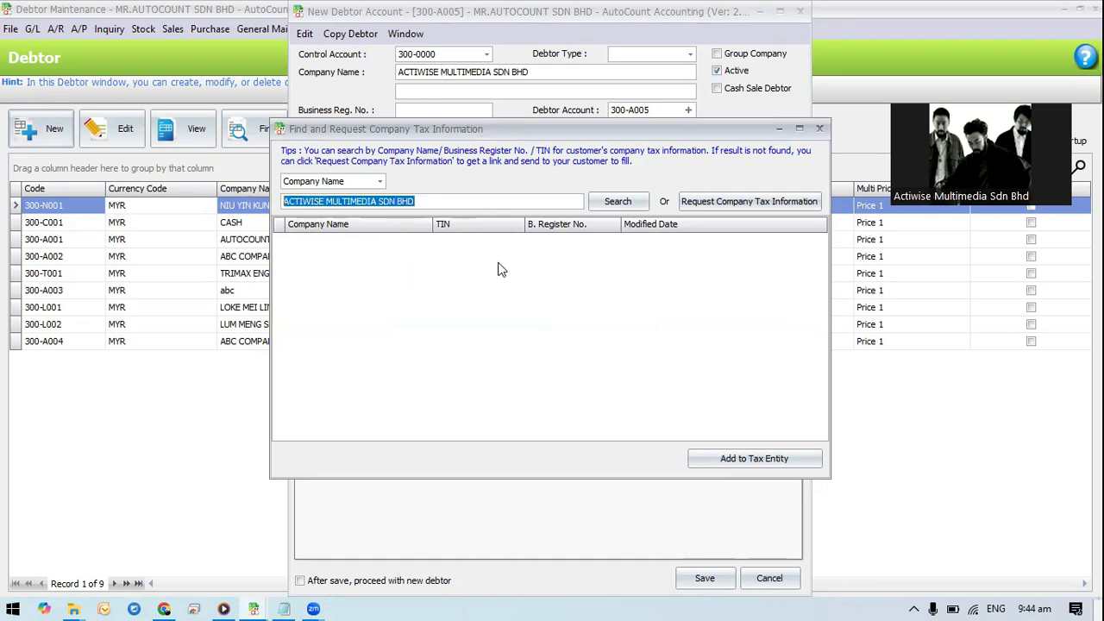
pyautogui.click(628, 205)
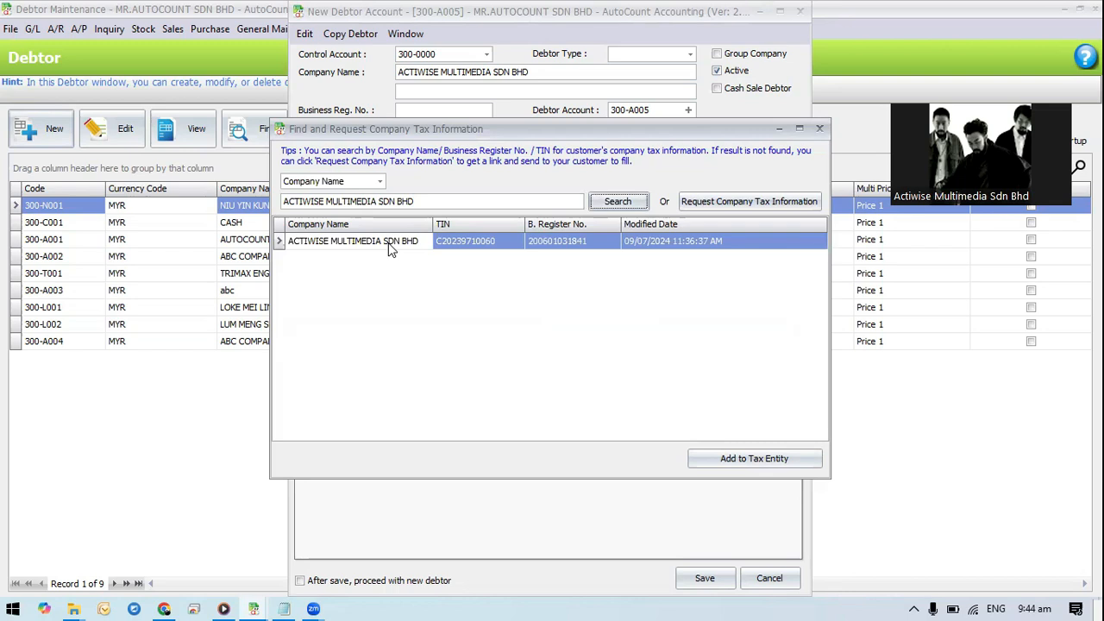
pyautogui.click(771, 459)
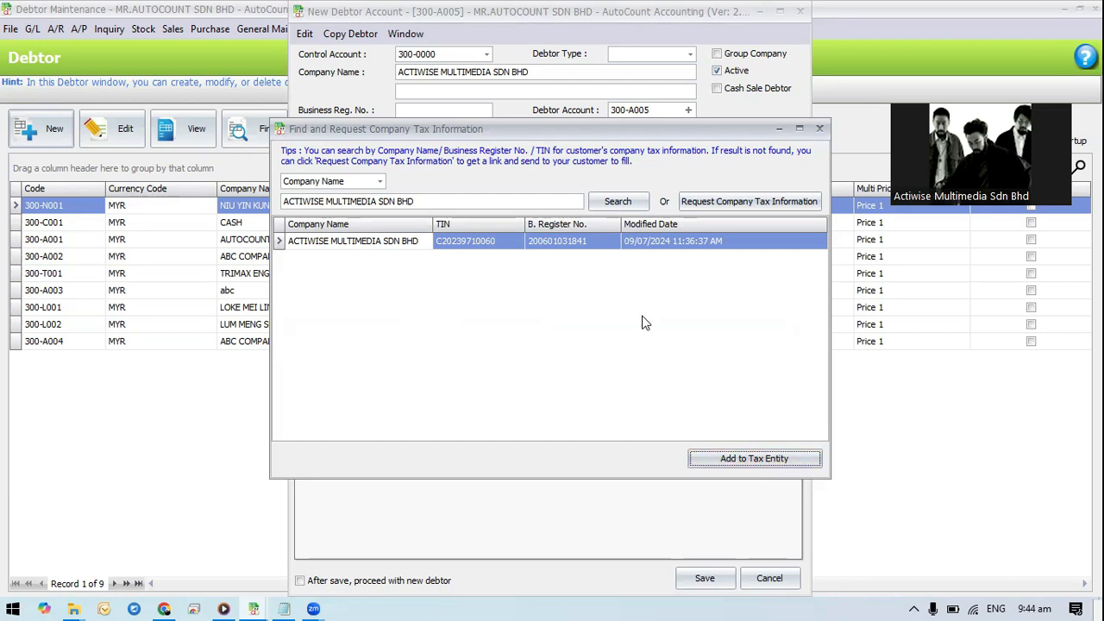
pyautogui.click(820, 128)
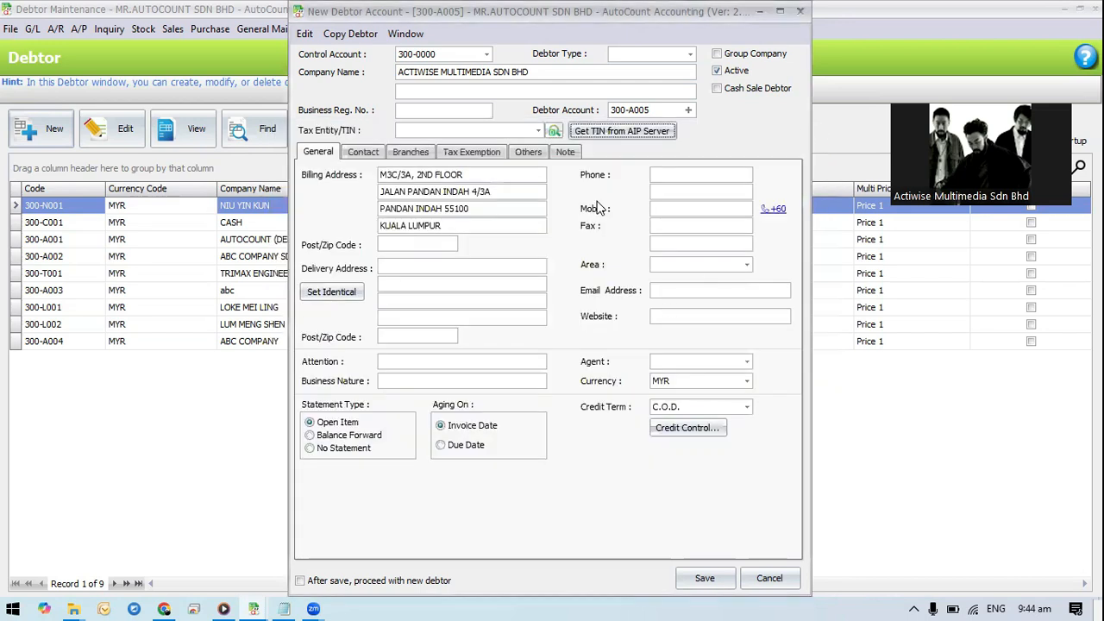
# - Assign the ACTIWISE MULTIMEDIA SDN BHD tax entity to the debtor, save the account and close Debtor Maintenance
pyautogui.click(539, 132)
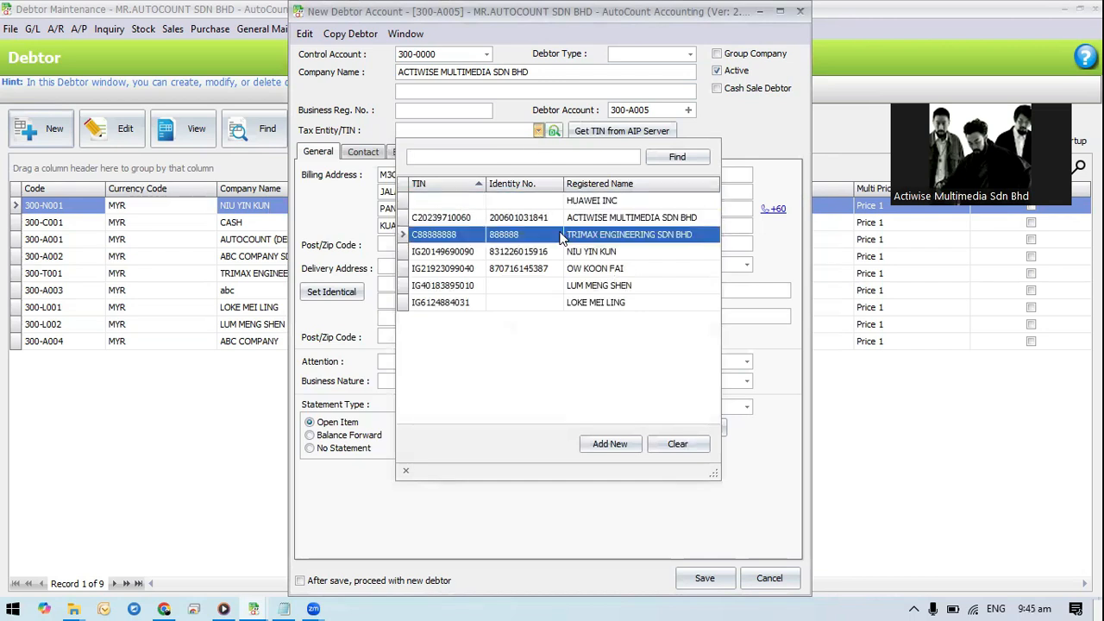
pyautogui.click(652, 220)
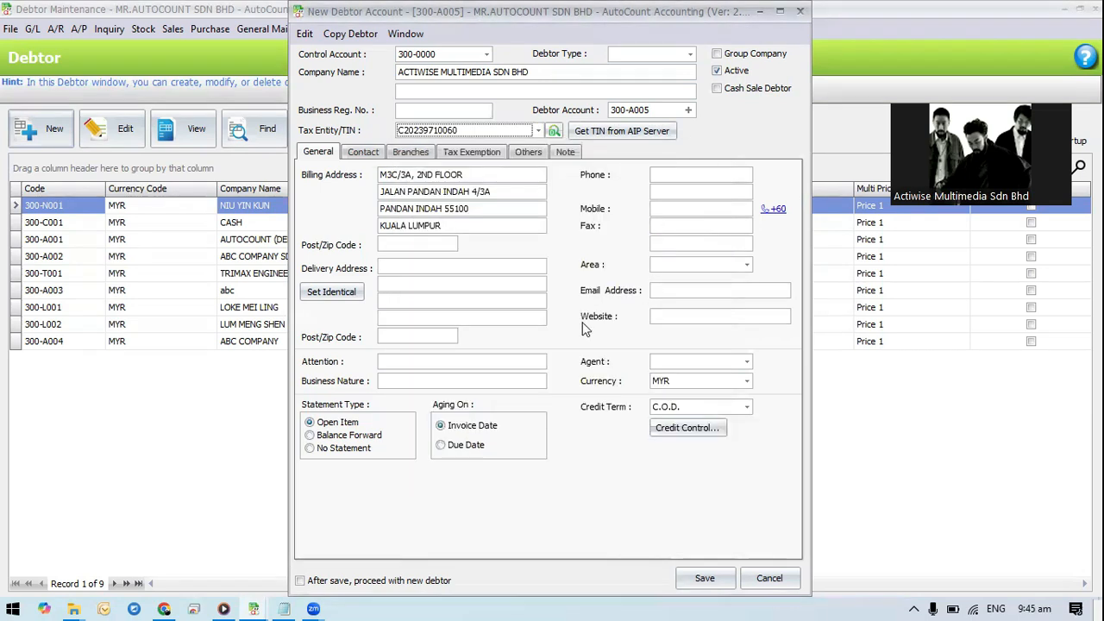
pyautogui.click(703, 578)
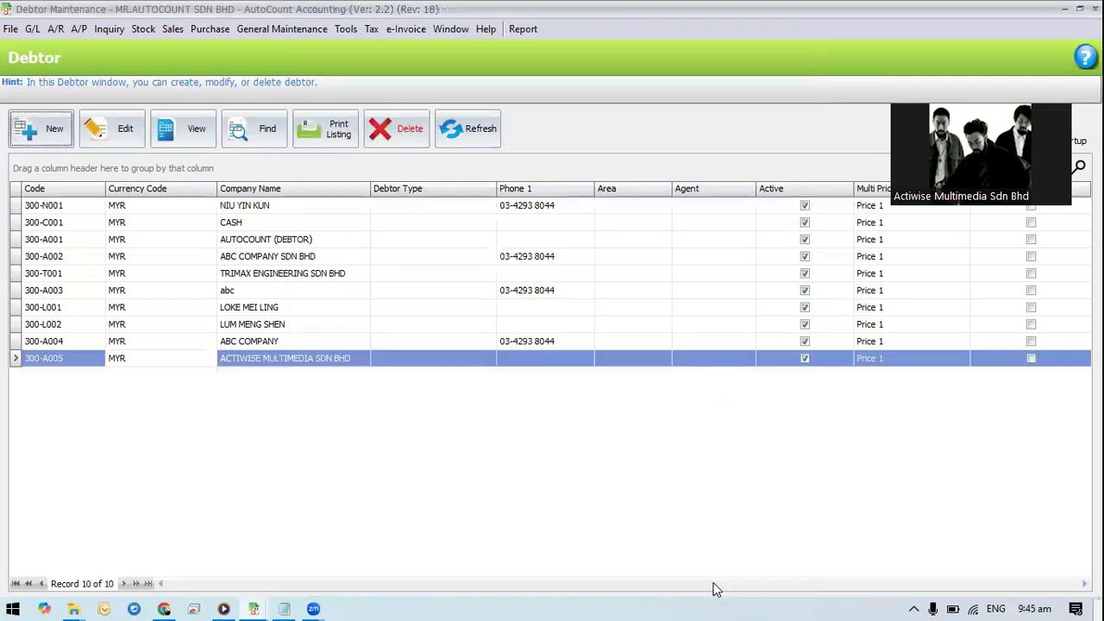
pyautogui.click(243, 363)
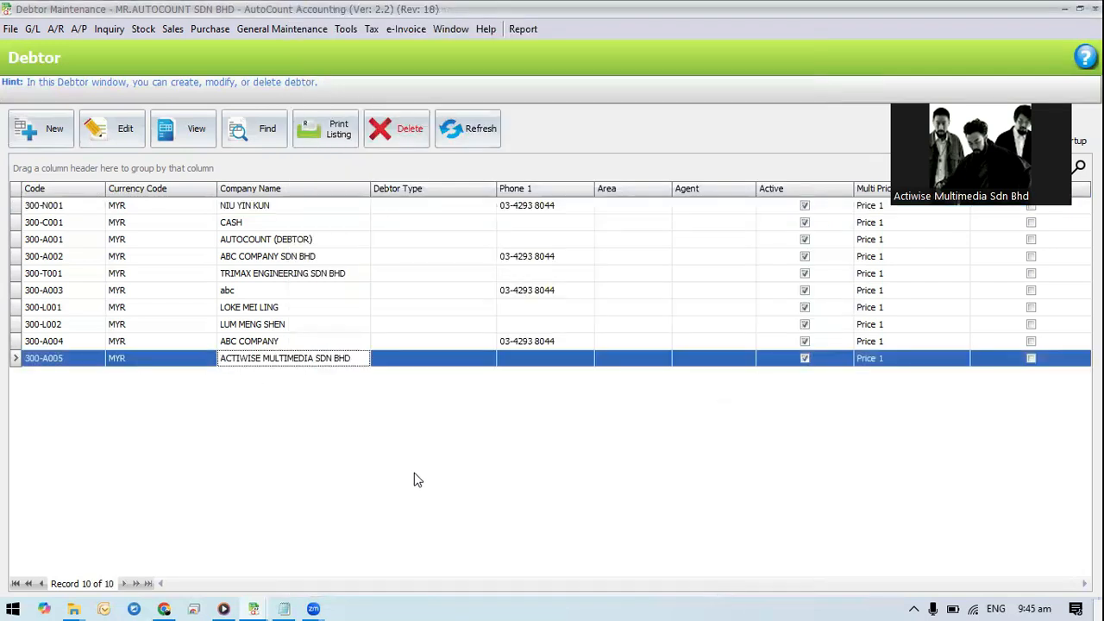
pyautogui.press('Escape')
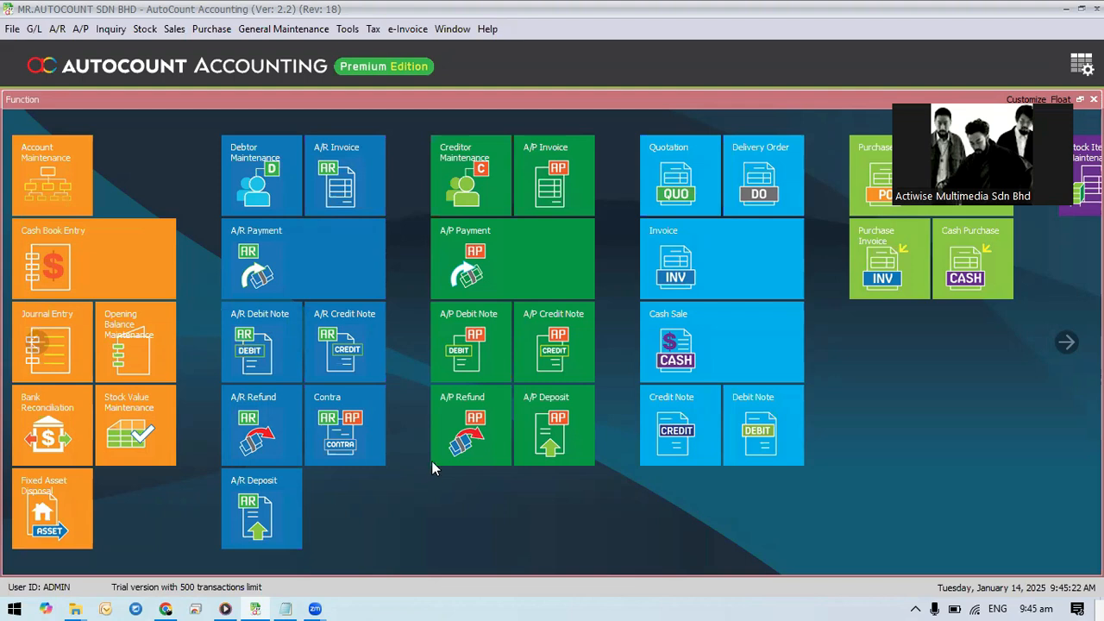
# - Create a new stock item with the item code SERVICE and the description COMPUTER SERVICE
pyautogui.scroll(-3, 912, 420)
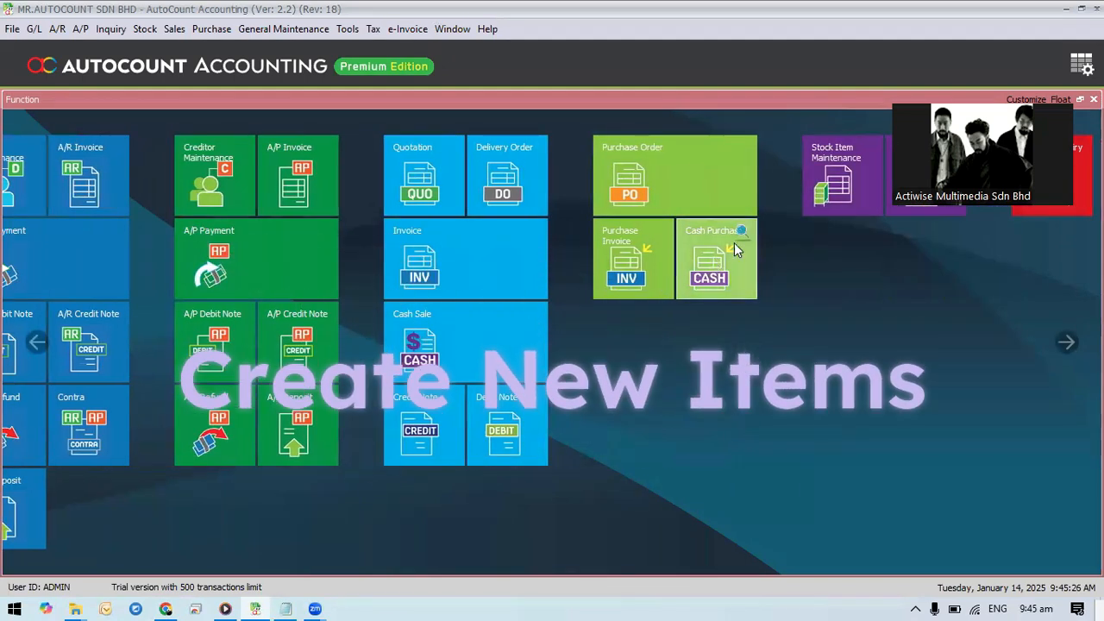
pyautogui.click(838, 188)
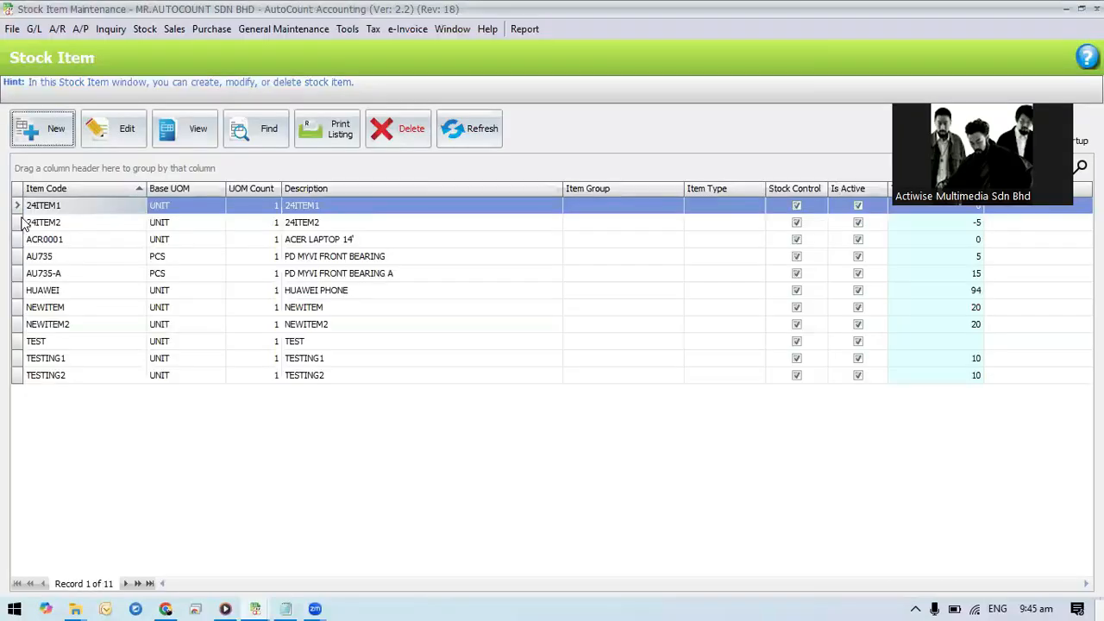
pyautogui.click(31, 133)
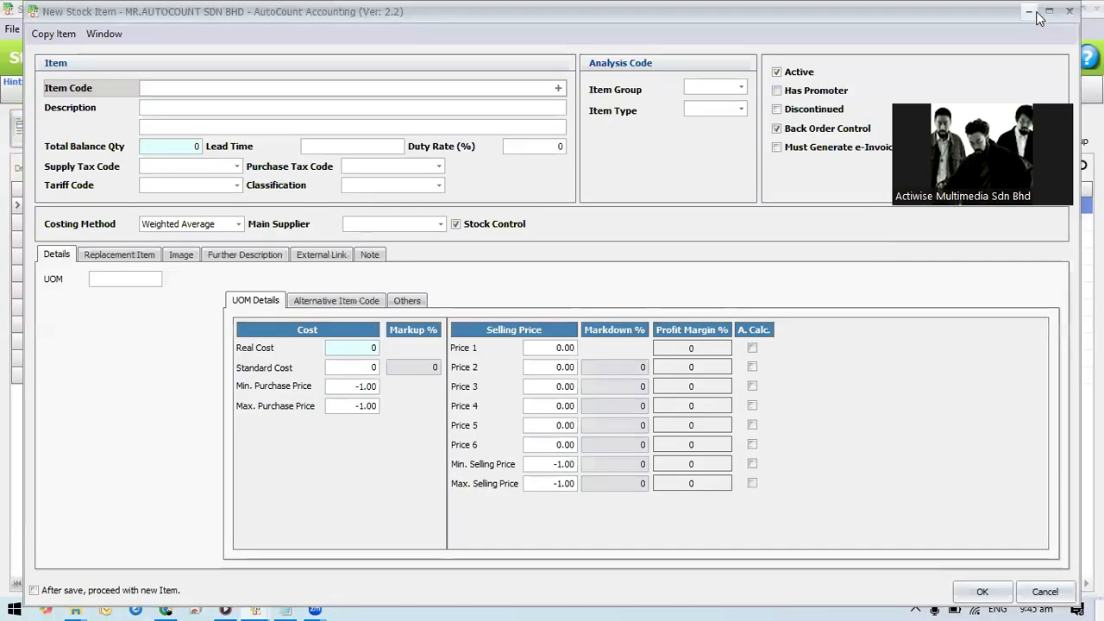
pyautogui.click(1039, 11)
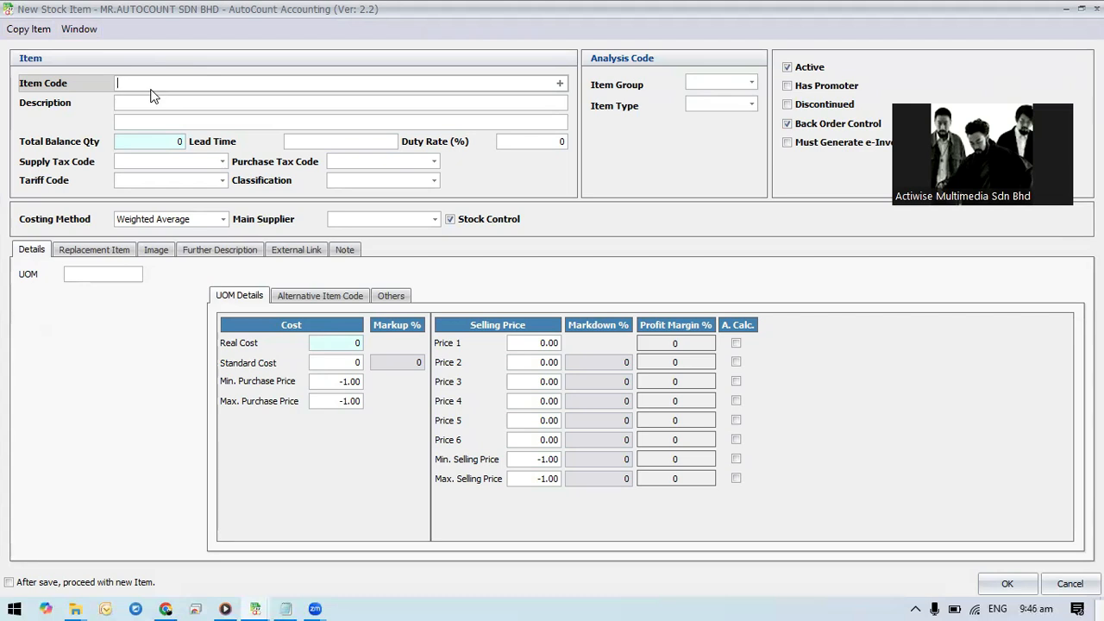
pyautogui.write('SERVICE')
pyautogui.press('Tab')
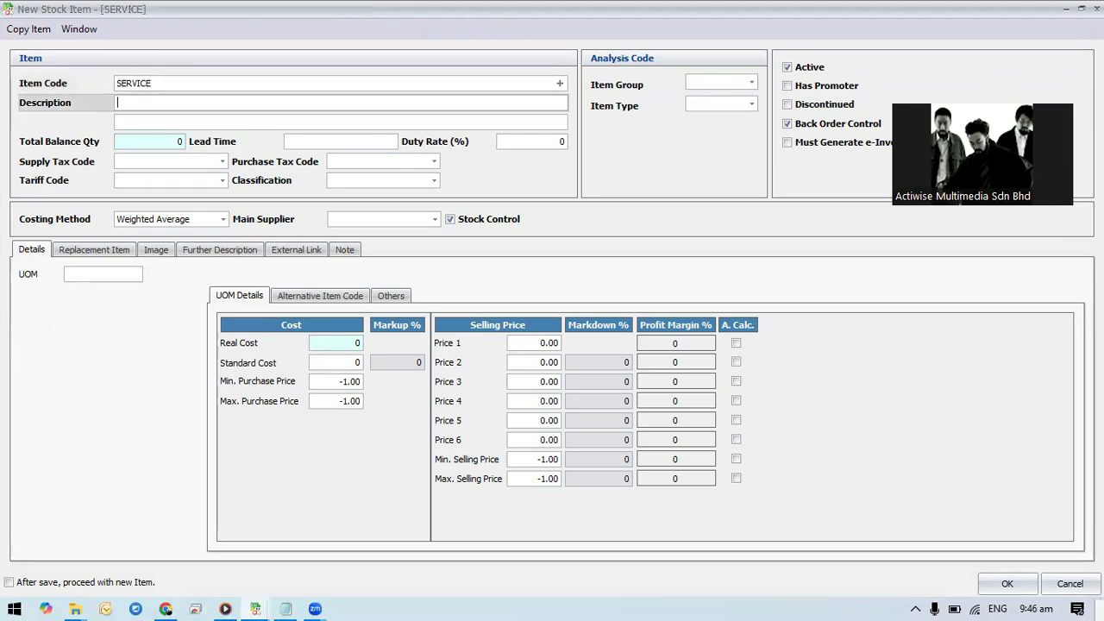
pyautogui.write('COMPUTER SERVICE')
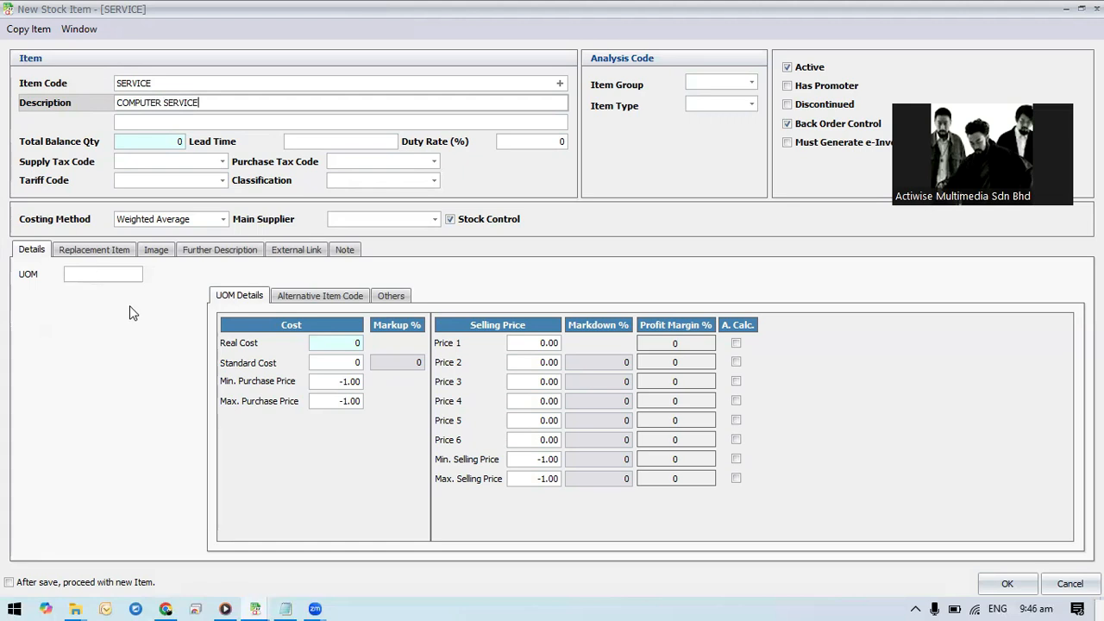
pyautogui.press('Tab')
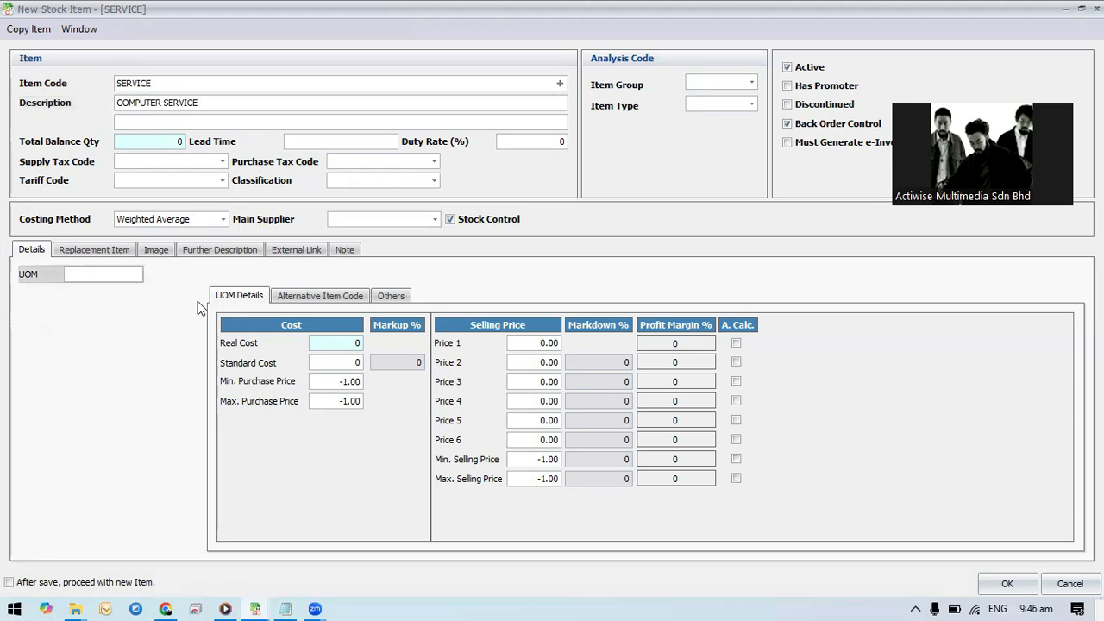
# - Set the item's UOM to TIME and its Price 1 selling price to 150
pyautogui.write('TIME')
pyautogui.press('Tab')
pyautogui.press('Tab')
pyautogui.press('Tab')
pyautogui.click(536, 343)
pyautogui.write('150')
pyautogui.press('Tab')
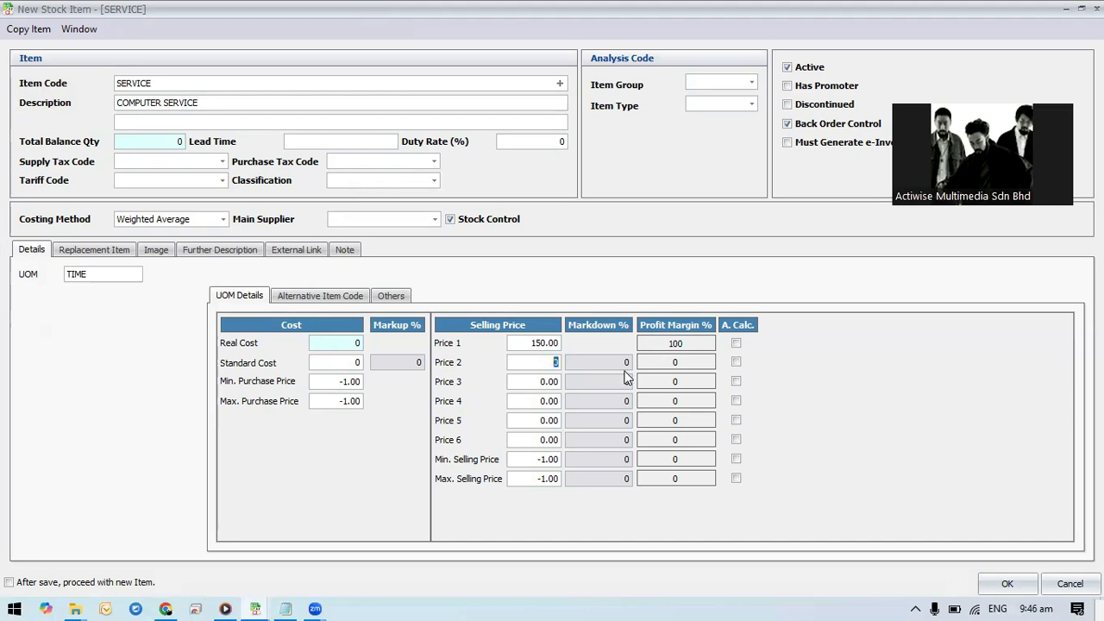
# - Set the SERVICE item's classification to 022 Others
pyautogui.click(433, 181)
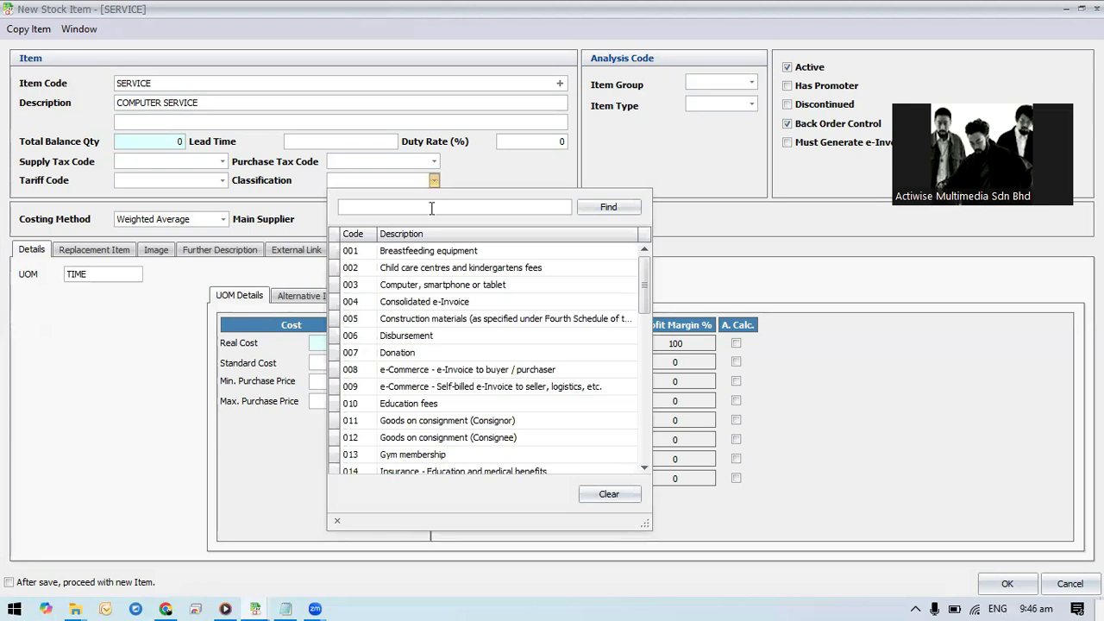
pyautogui.scroll(-1, 643, 289)
pyautogui.moveTo(642, 289); pyautogui.dragTo(634, 361)
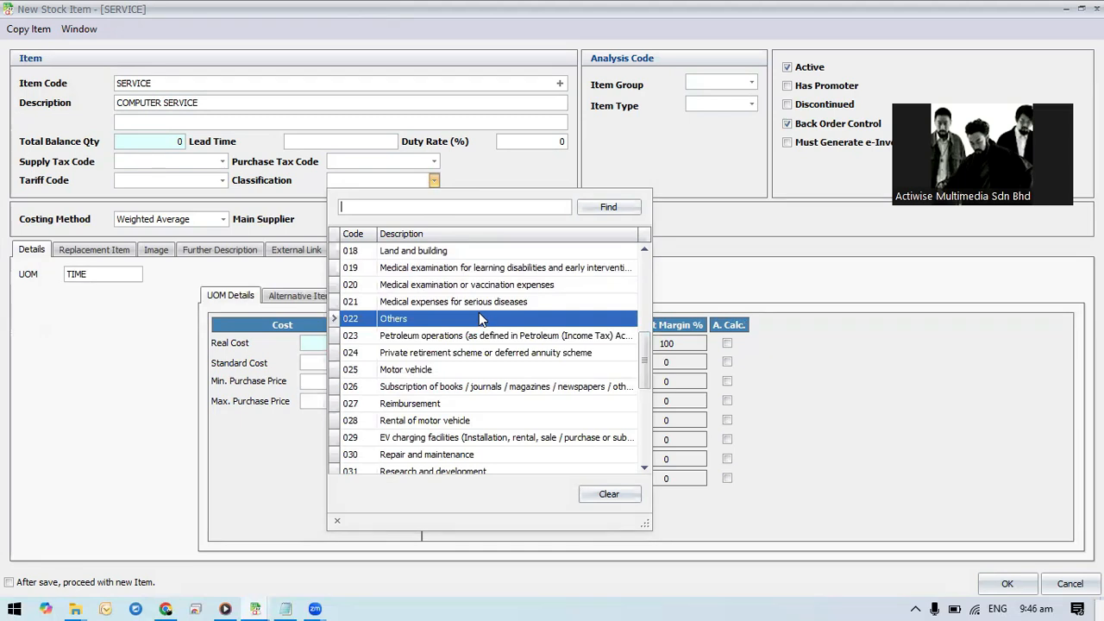
pyautogui.click(415, 319)
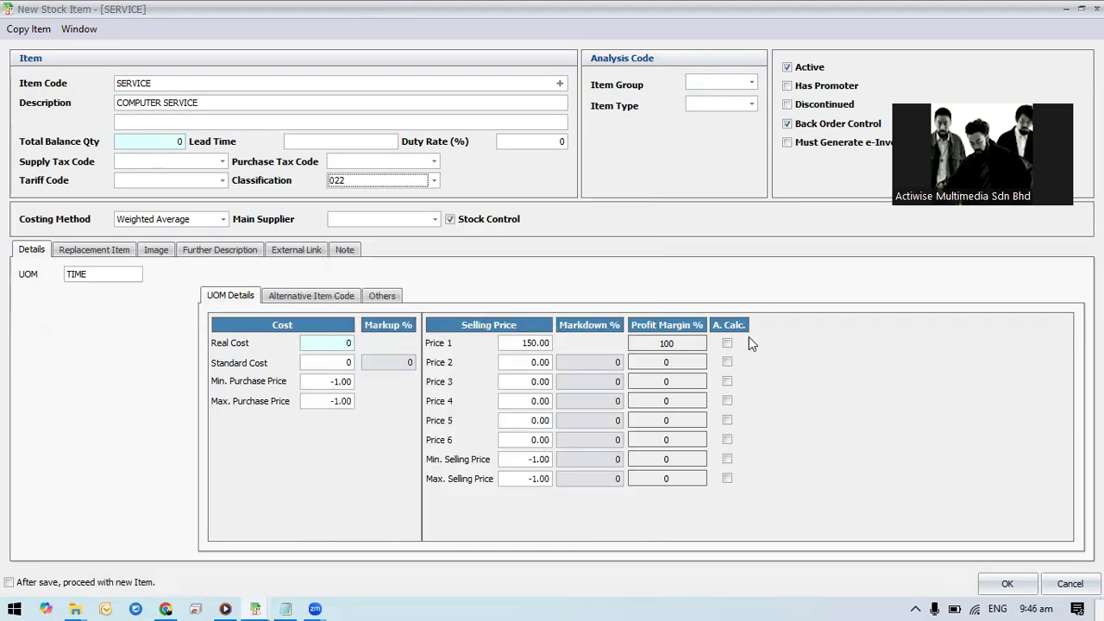
pyautogui.click(521, 343)
# - Search the e-Invoice Measurement options for TIME, look through the matches and clear the search
pyautogui.click(384, 297)
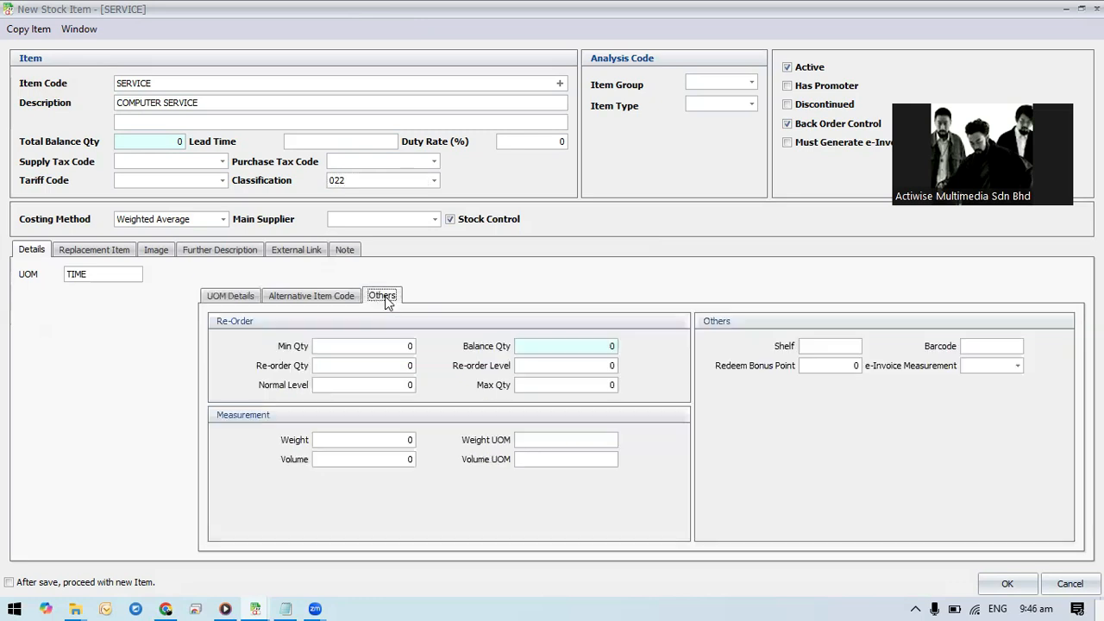
pyautogui.click(1018, 367)
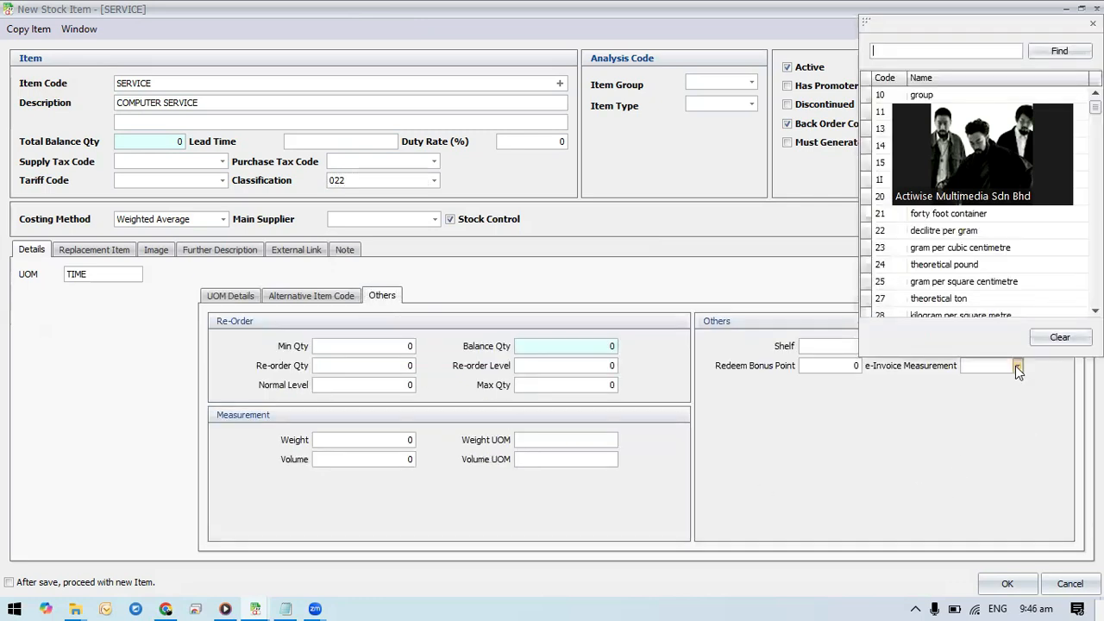
pyautogui.write('TIME')
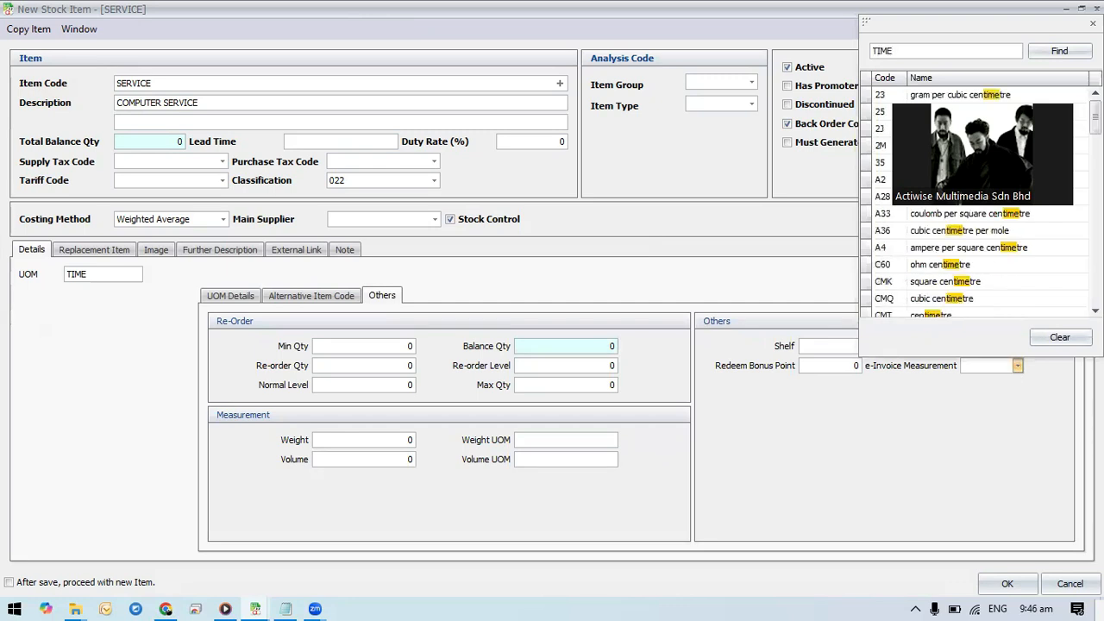
pyautogui.scroll(-10, 999, 281)
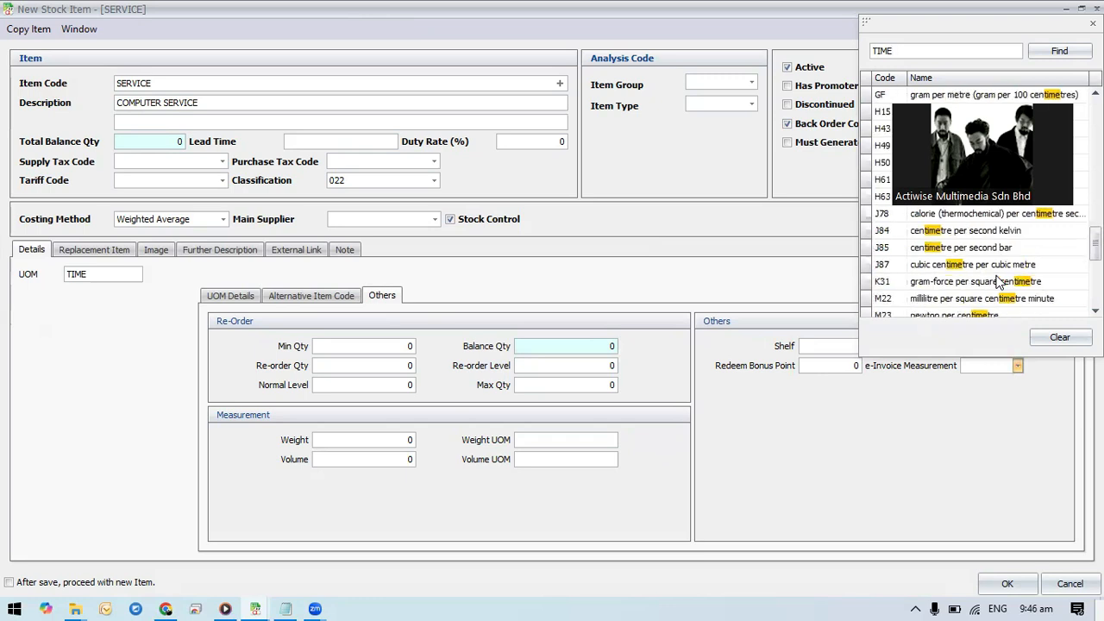
pyautogui.scroll(-5, 999, 281)
pyautogui.scroll(15, 999, 281)
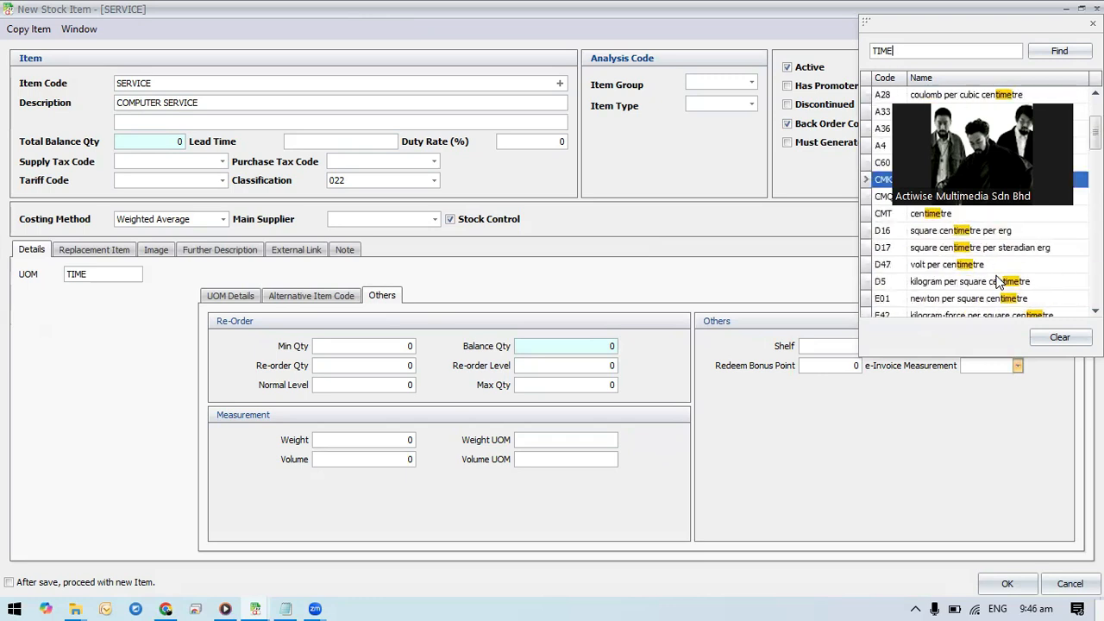
pyautogui.press('BackSpace')
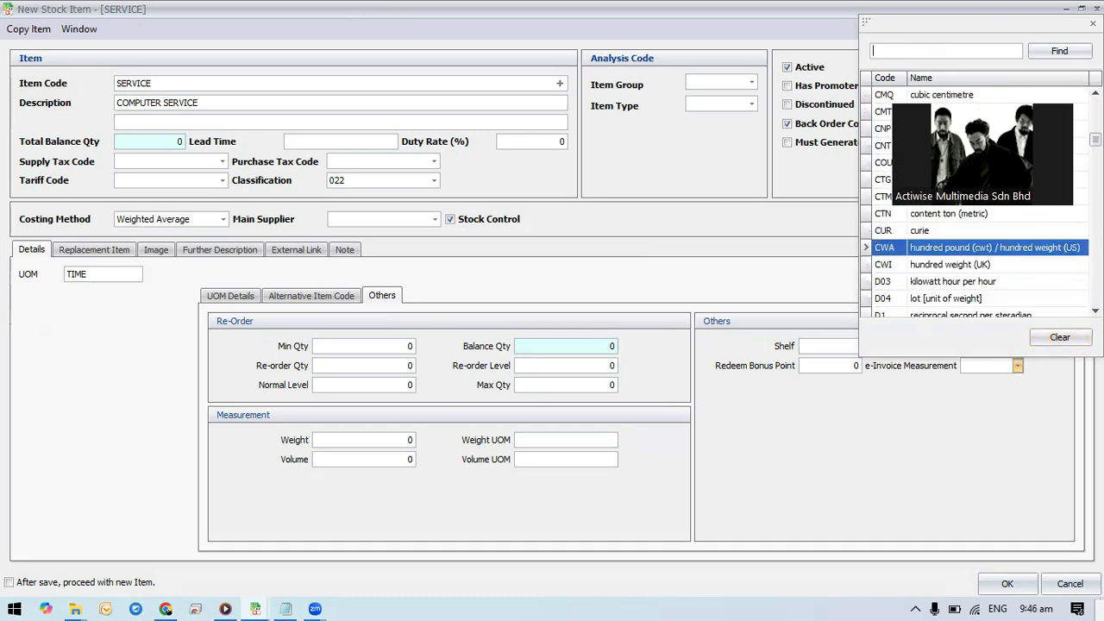
# - Search the e-Invoice Measurement options for OTHER and clear the search text
pyautogui.write('OTHER')
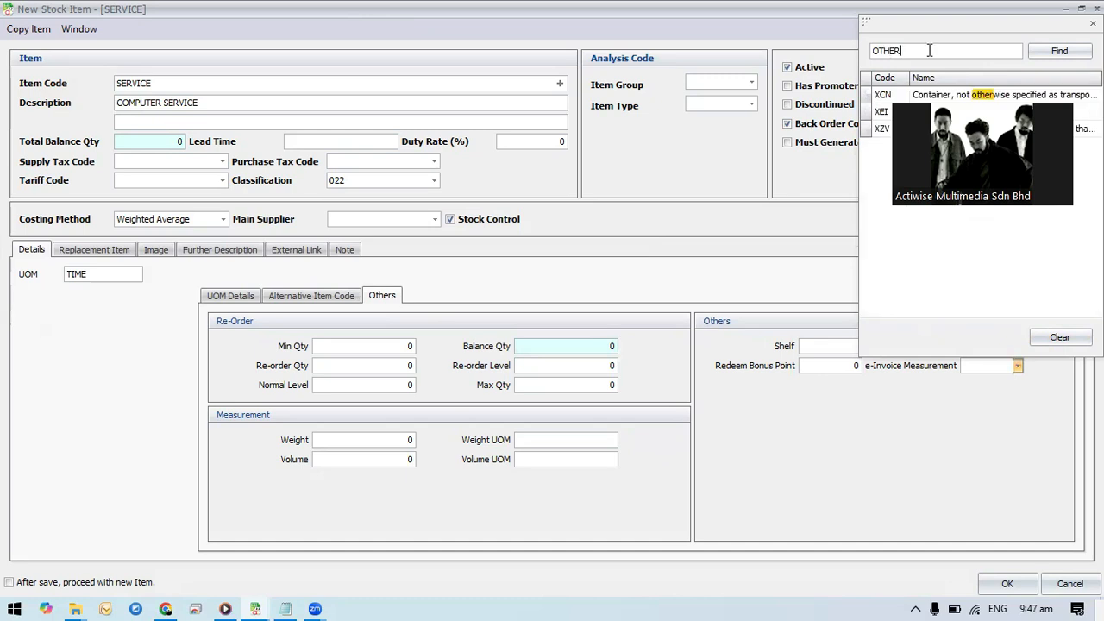
pyautogui.press('BackSpace')
pyautogui.press('BackSpace')
pyautogui.press('BackSpace')
pyautogui.press('BackSpace')
pyautogui.press('BackSpace')
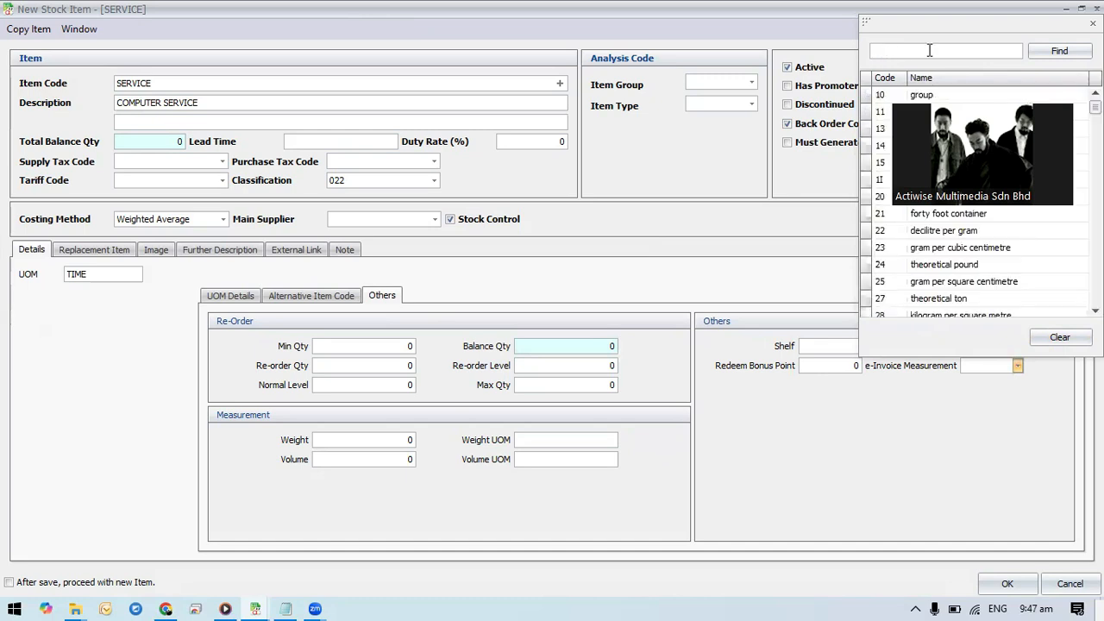
# - Set the SERVICE item's e-Invoice Measurement to each (code EA)
pyautogui.moveTo(1096, 108); pyautogui.dragTo(1095, 156)
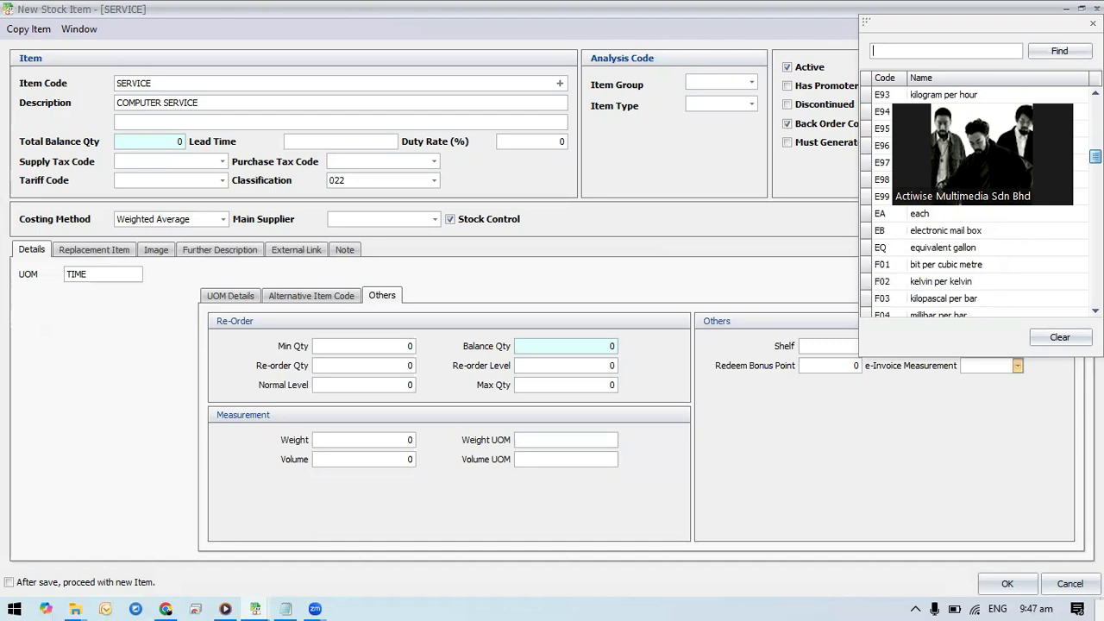
pyautogui.click(991, 213)
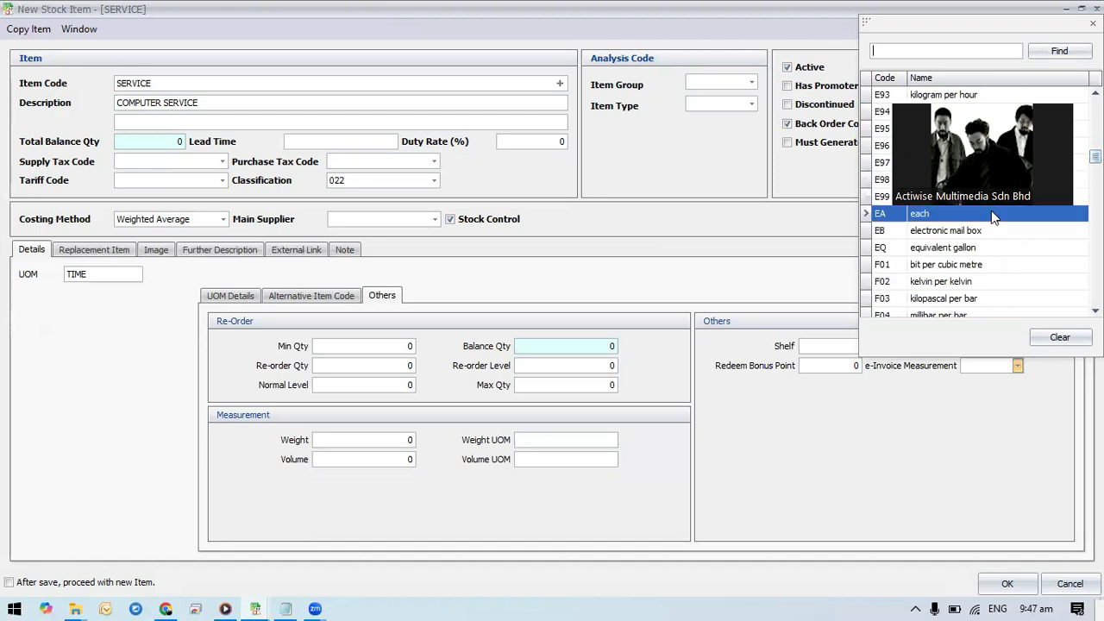
pyautogui.press('Return')
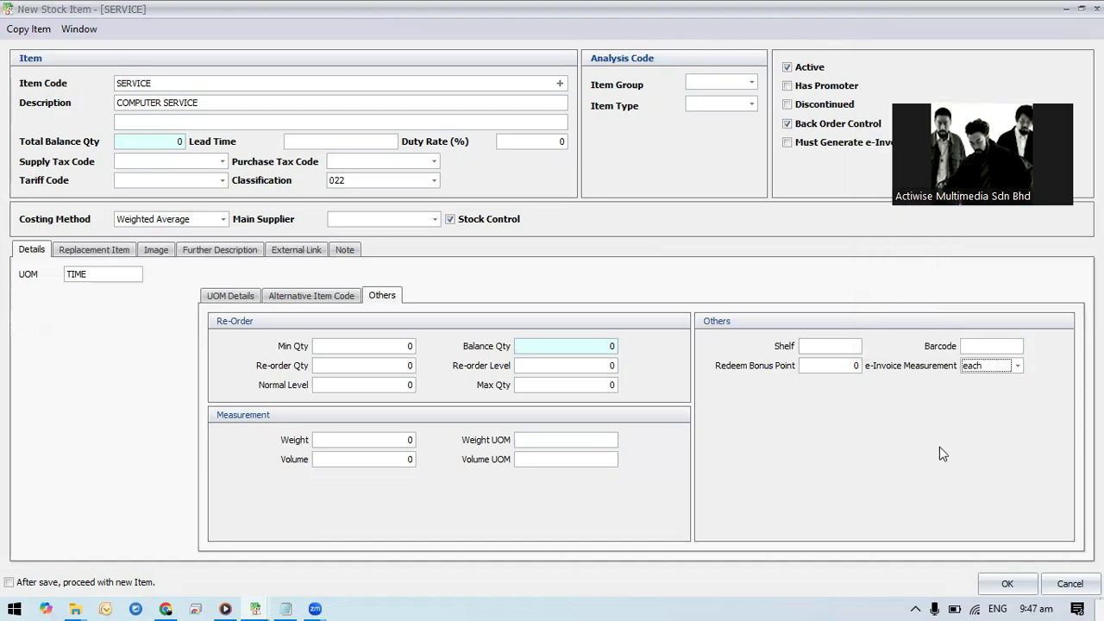
# - Review the UOM pricing details, save the SERVICE stock item and close the stock item list
pyautogui.click(230, 296)
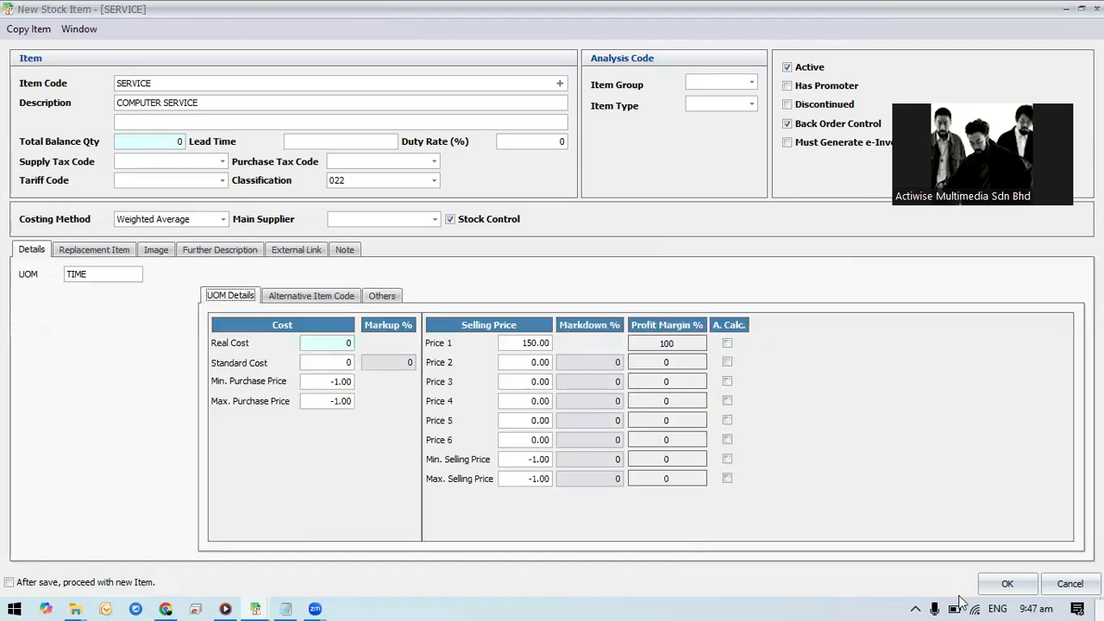
pyautogui.click(1008, 584)
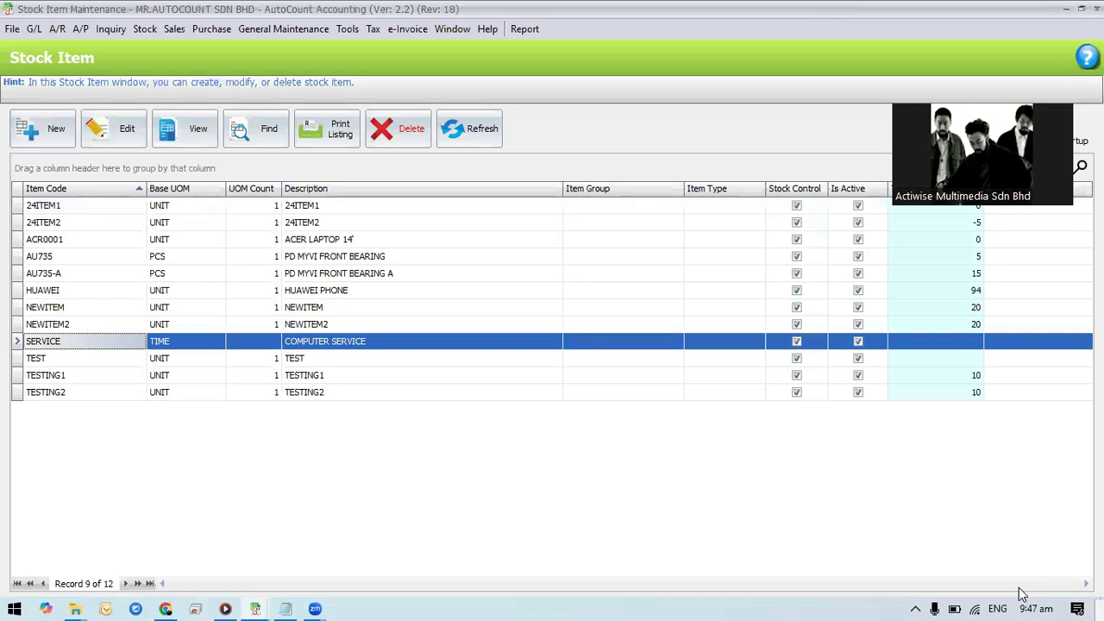
pyautogui.click(348, 345)
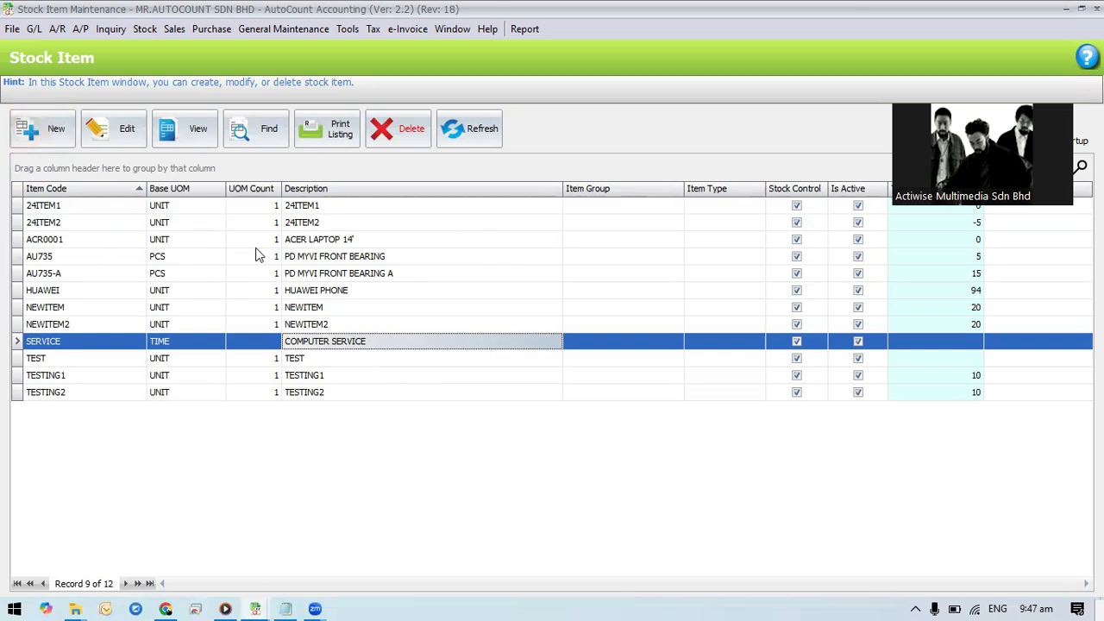
pyautogui.press('Escape')
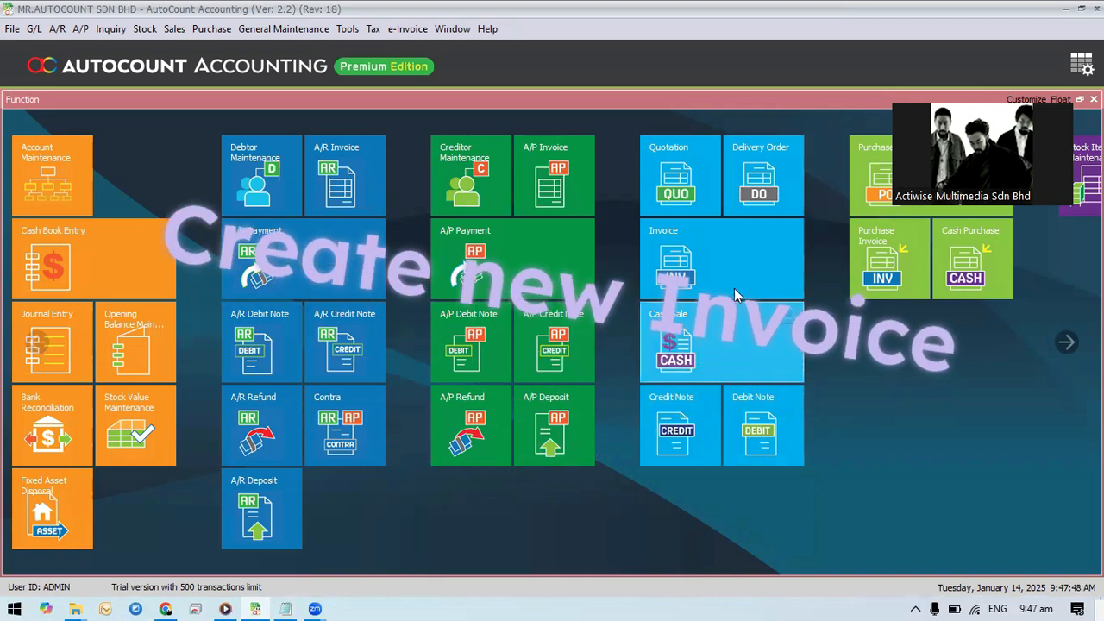
# - Create a new sales invoice for the debtor ACTIWISE MULTIMEDIA SDN BHD
pyautogui.click(696, 274)
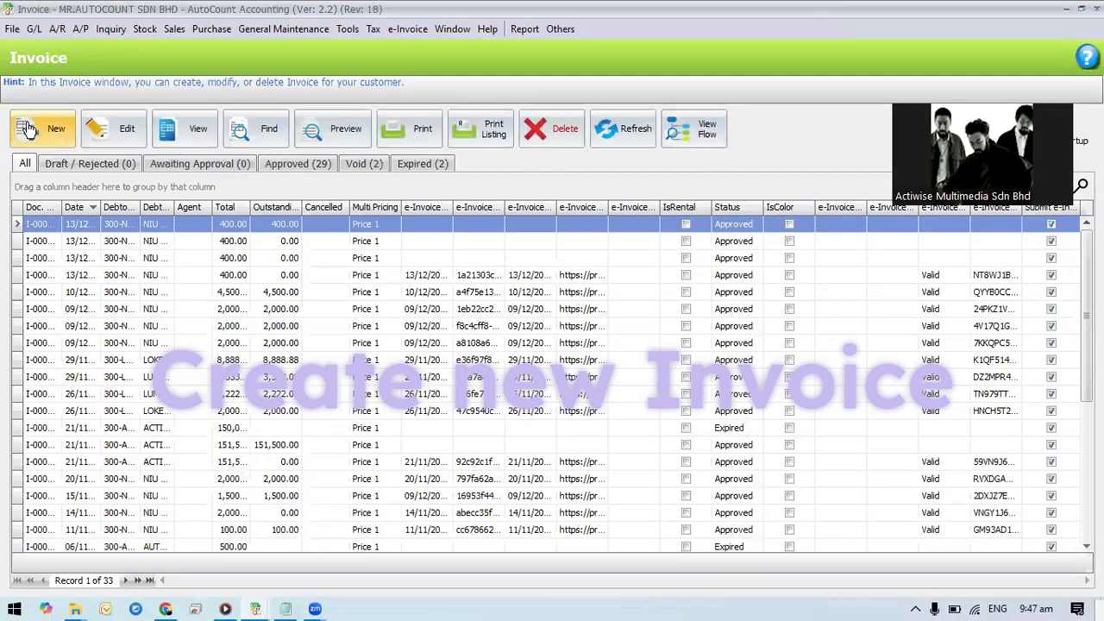
pyautogui.click(29, 128)
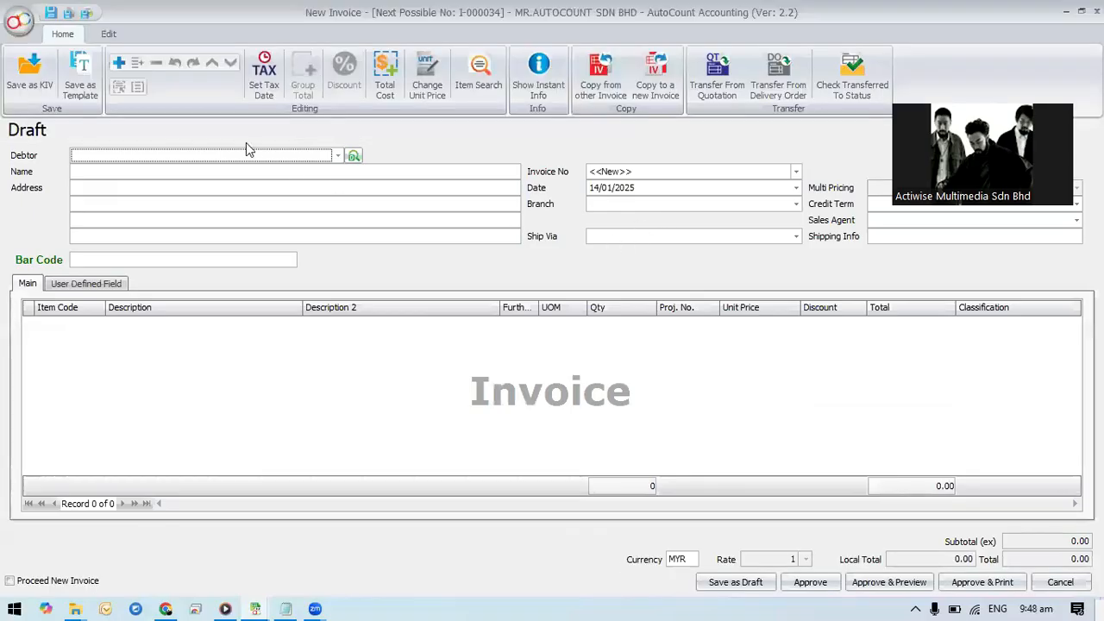
pyautogui.click(338, 156)
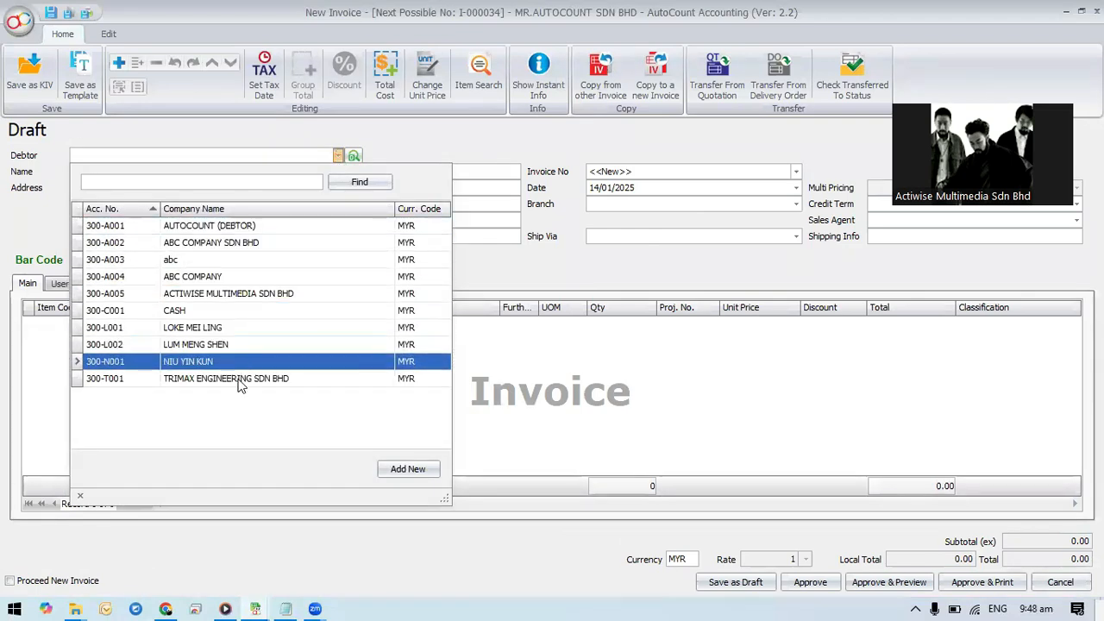
pyautogui.click(246, 296)
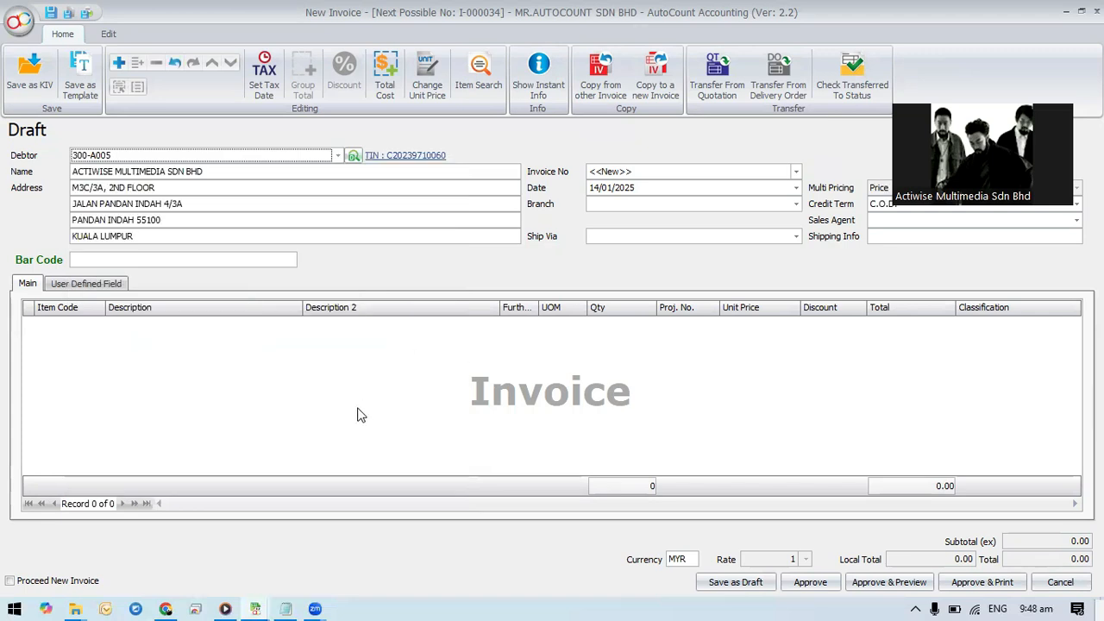
# - Add an invoice line for the SERVICE item (COMPUTER SERVICE) with quantity 2
pyautogui.rightClick(100, 362)
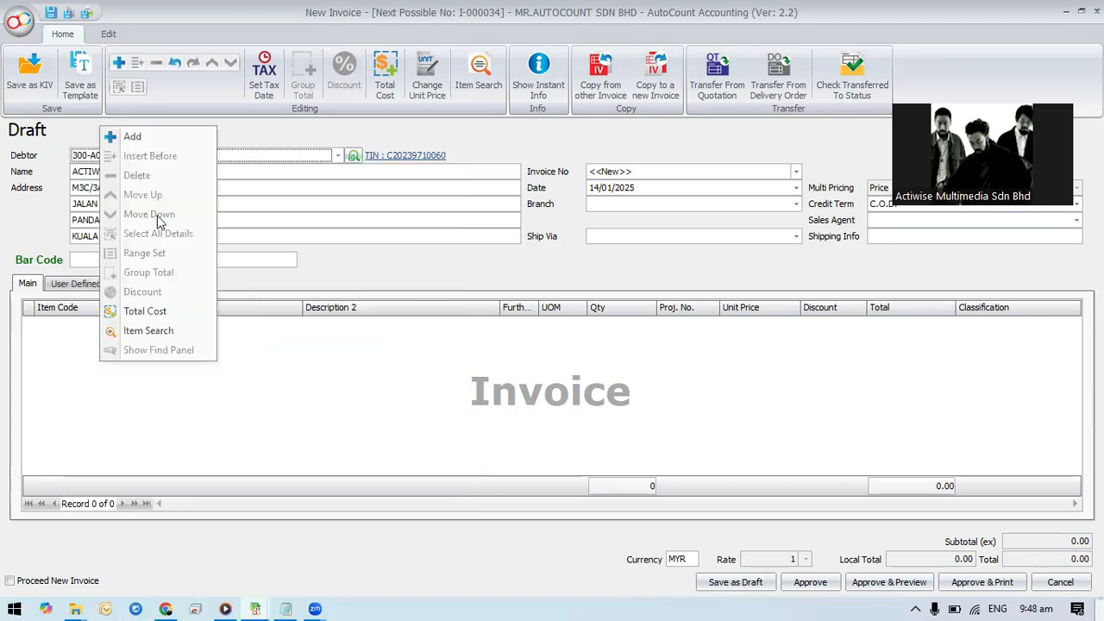
pyautogui.click(164, 138)
pyautogui.click(95, 326)
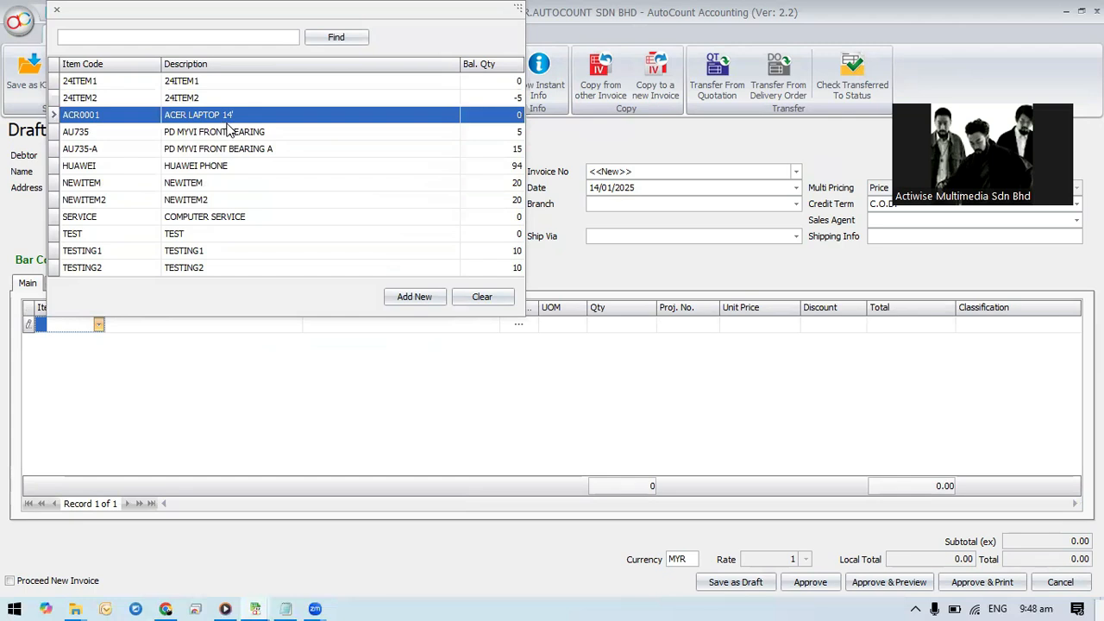
pyautogui.click(268, 219)
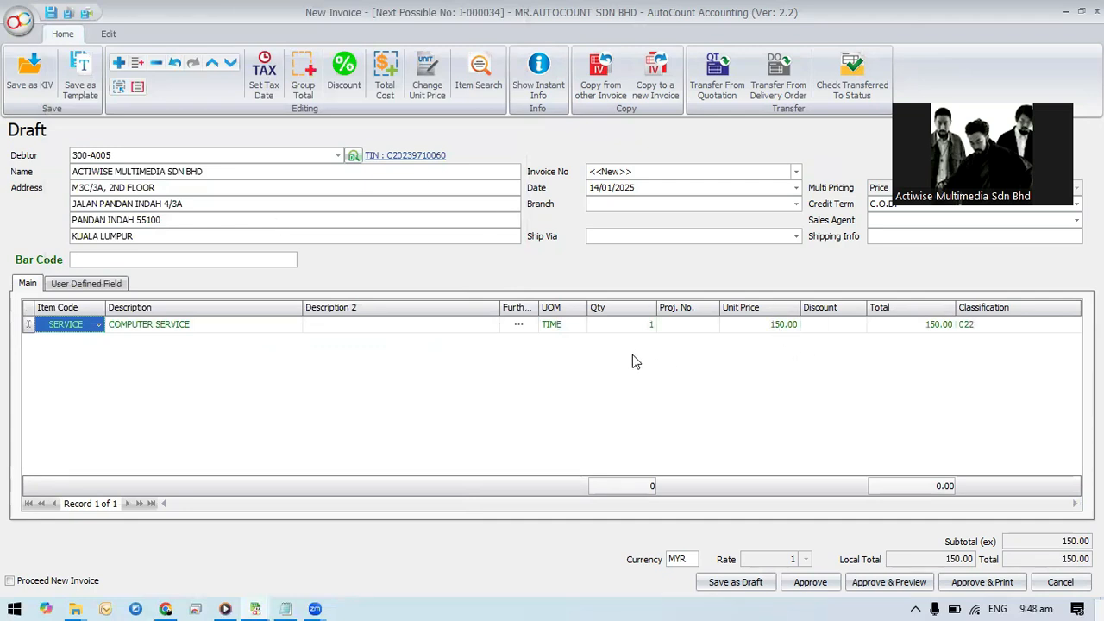
pyautogui.click(624, 328)
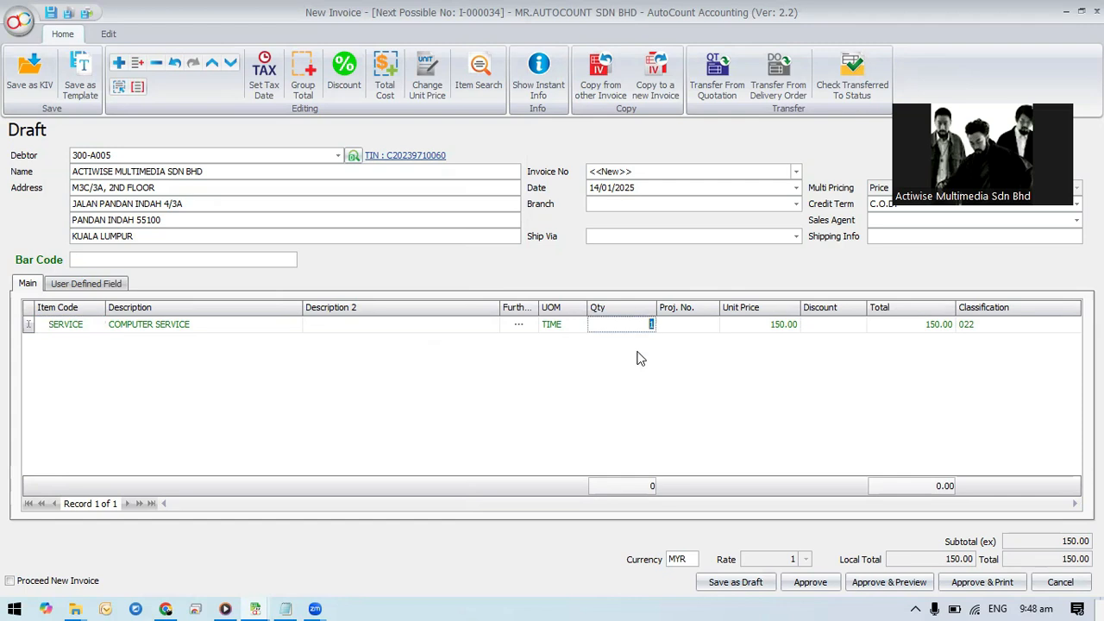
pyautogui.write('2')
pyautogui.press('Tab')
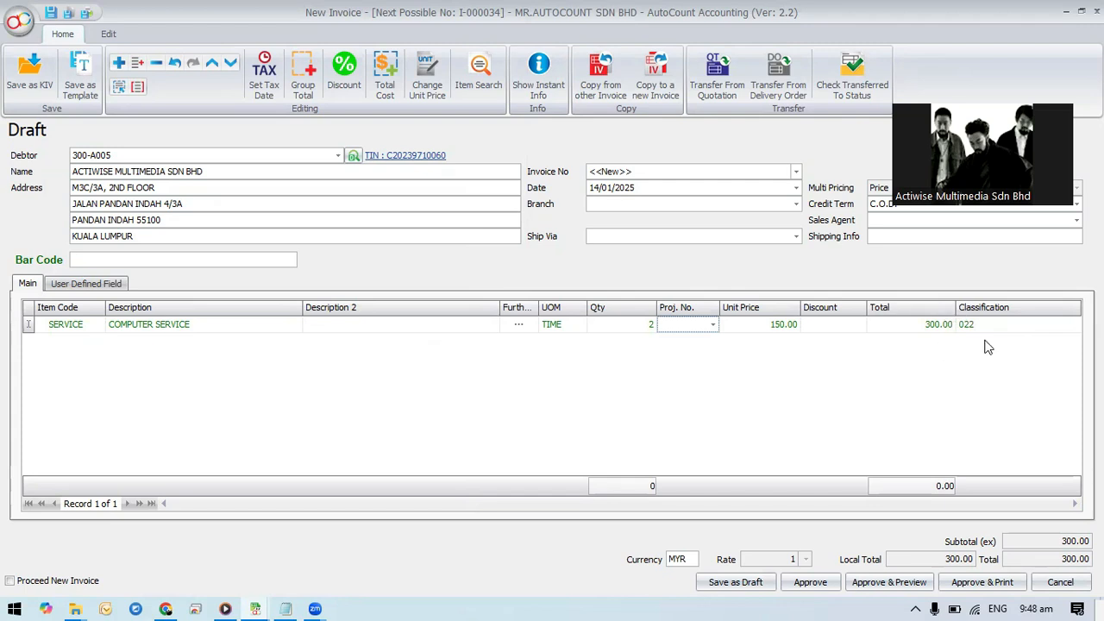
# - Add a second invoice line without item code, described as TRANSPORTATION FEE, with quantity 1, unit price 100 and total cost 60
pyautogui.rightClick(209, 394)
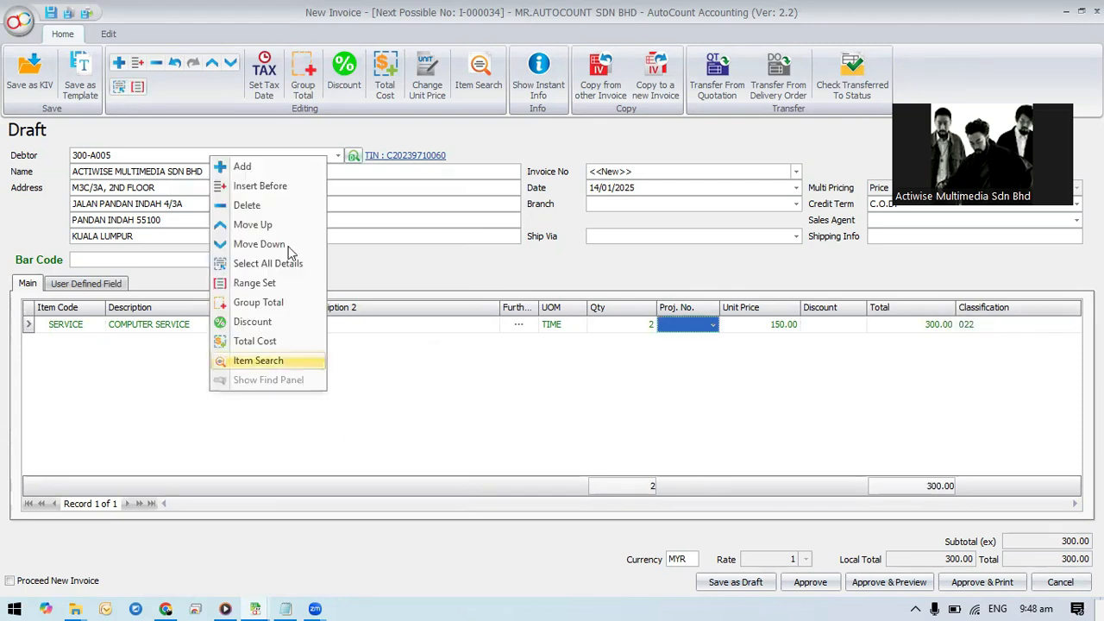
pyautogui.click(291, 169)
pyautogui.click(132, 345)
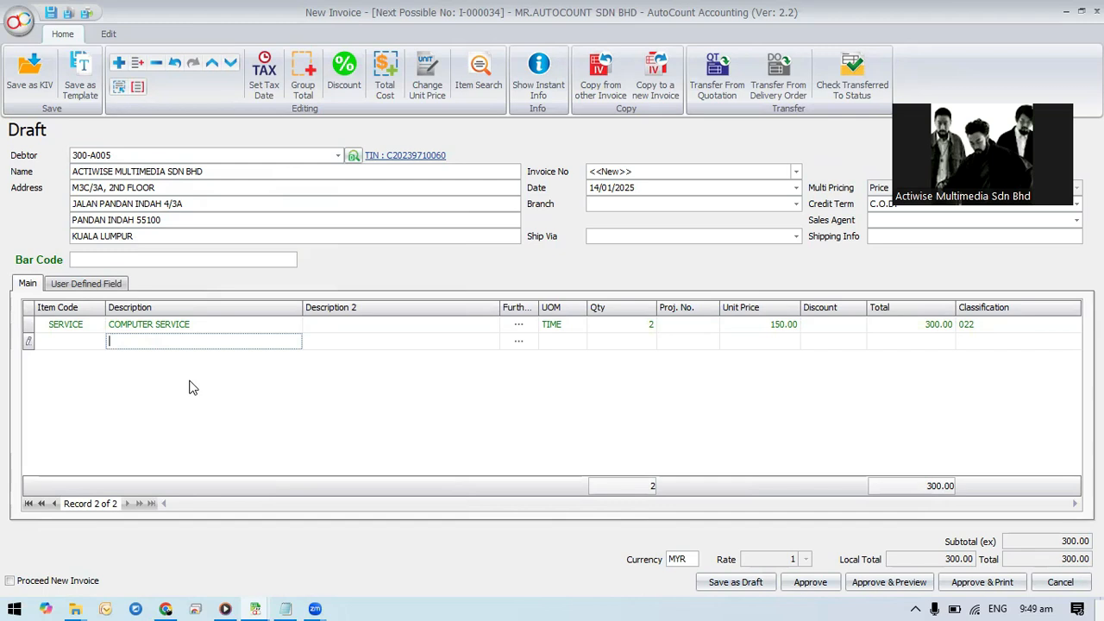
pyautogui.write('TRANSPORTATION F')
pyautogui.press('Tab')
pyautogui.press('Tab')
pyautogui.press('Tab')
pyautogui.write('1')
pyautogui.press('Tab')
pyautogui.press('Tab')
pyautogui.write('100')
pyautogui.press('Tab')
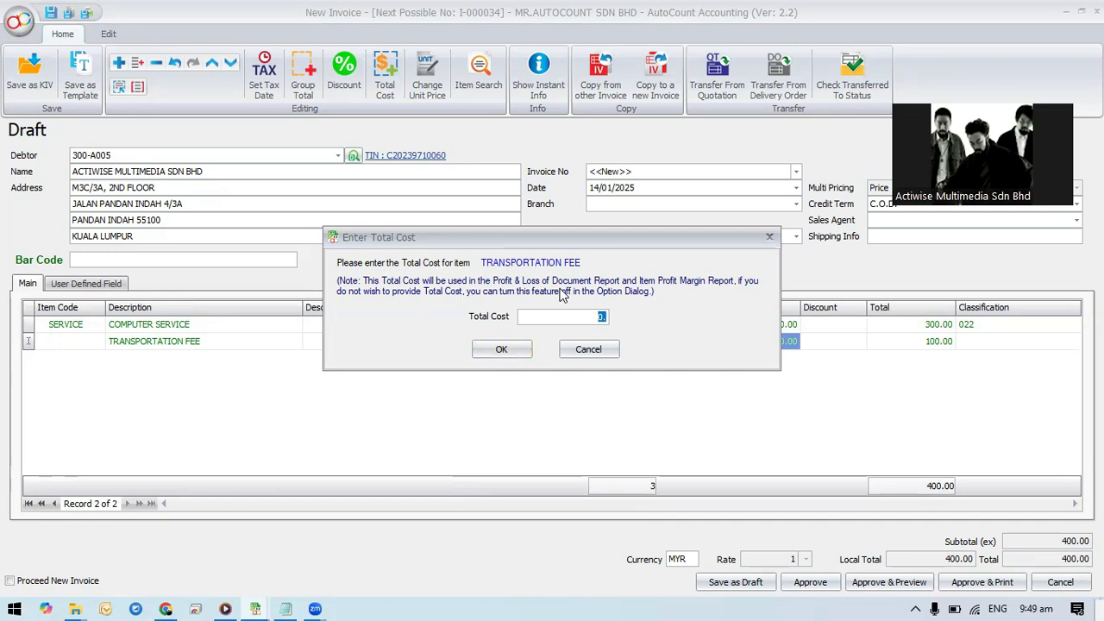
pyautogui.write('60.')
pyautogui.click(504, 350)
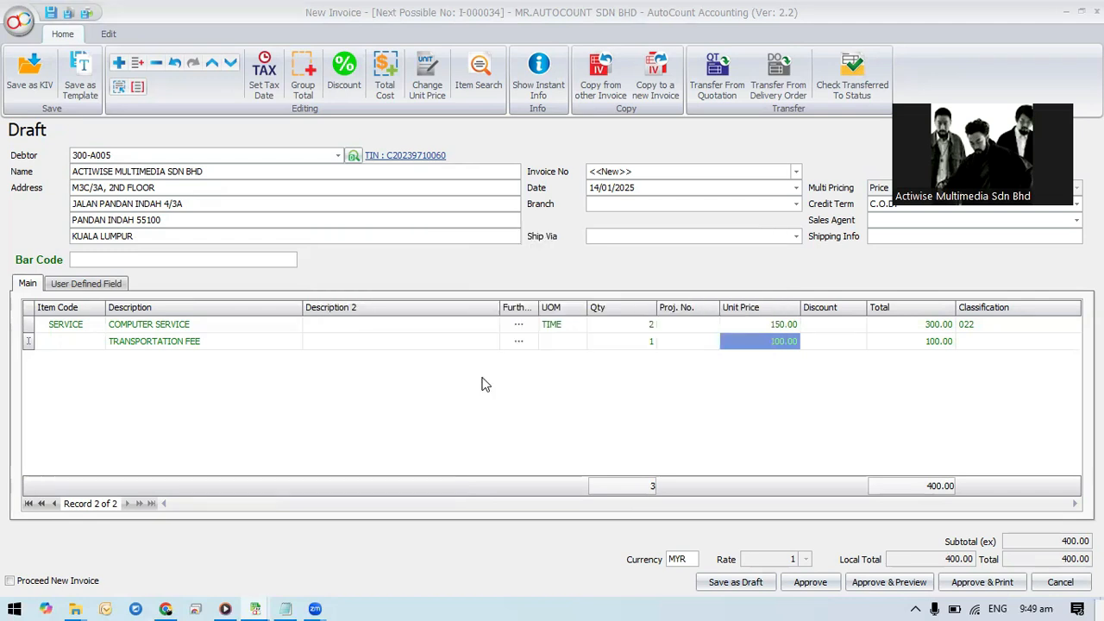
# - Search the TRANSPORTATION FEE line's classification options for TRAN, clear the search and look through the full list
pyautogui.click(978, 342)
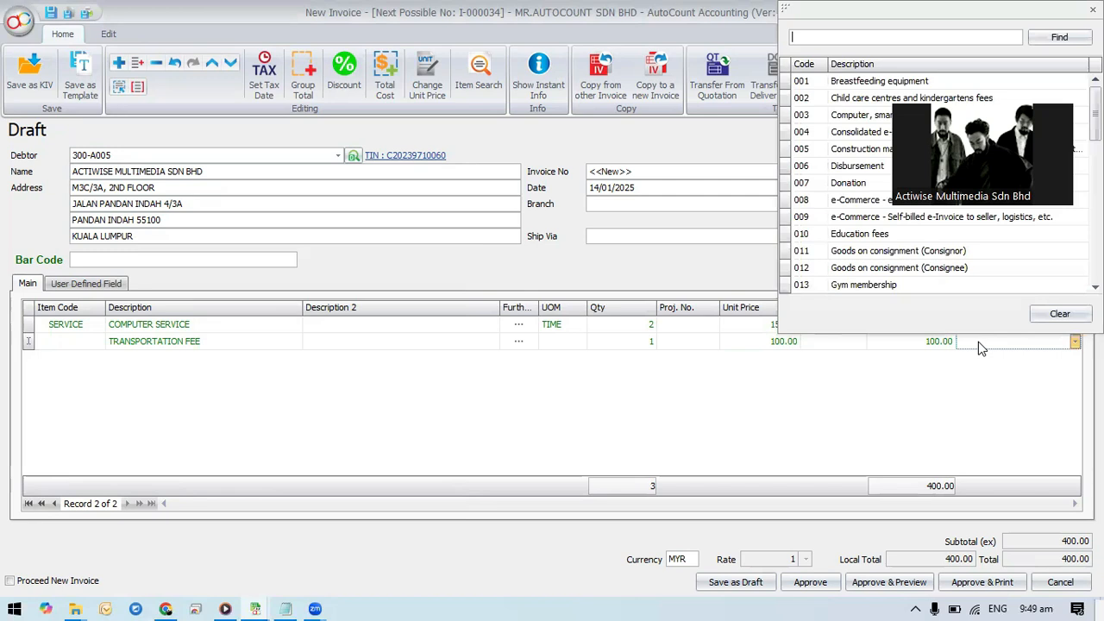
pyautogui.write('TRAN')
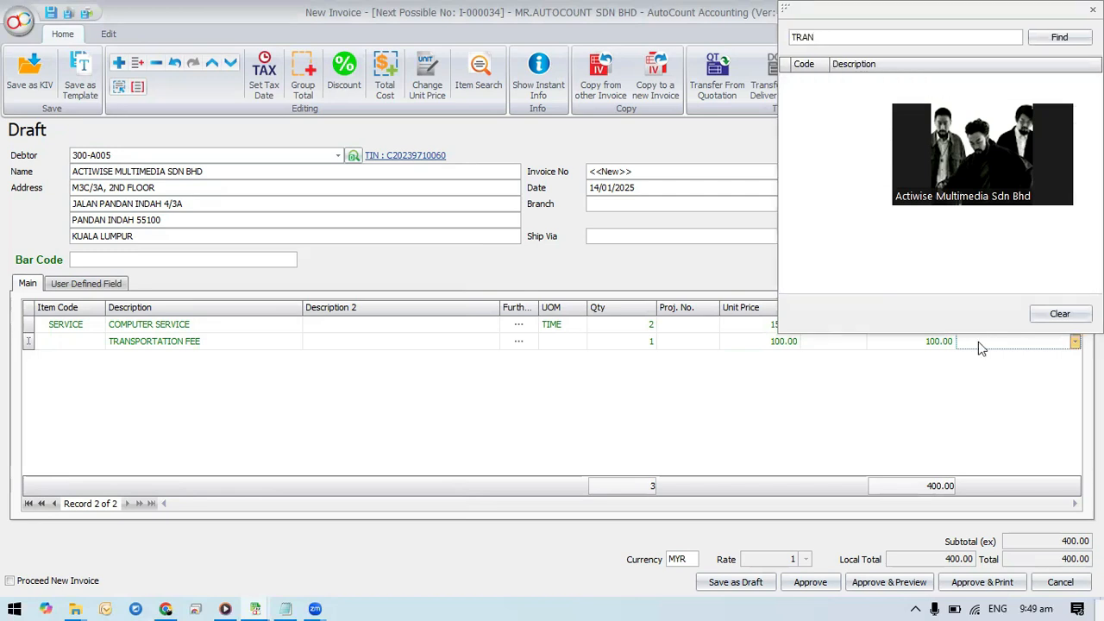
pyautogui.press('BackSpace')
pyautogui.press('BackSpace')
pyautogui.press('BackSpace')
pyautogui.press('BackSpace')
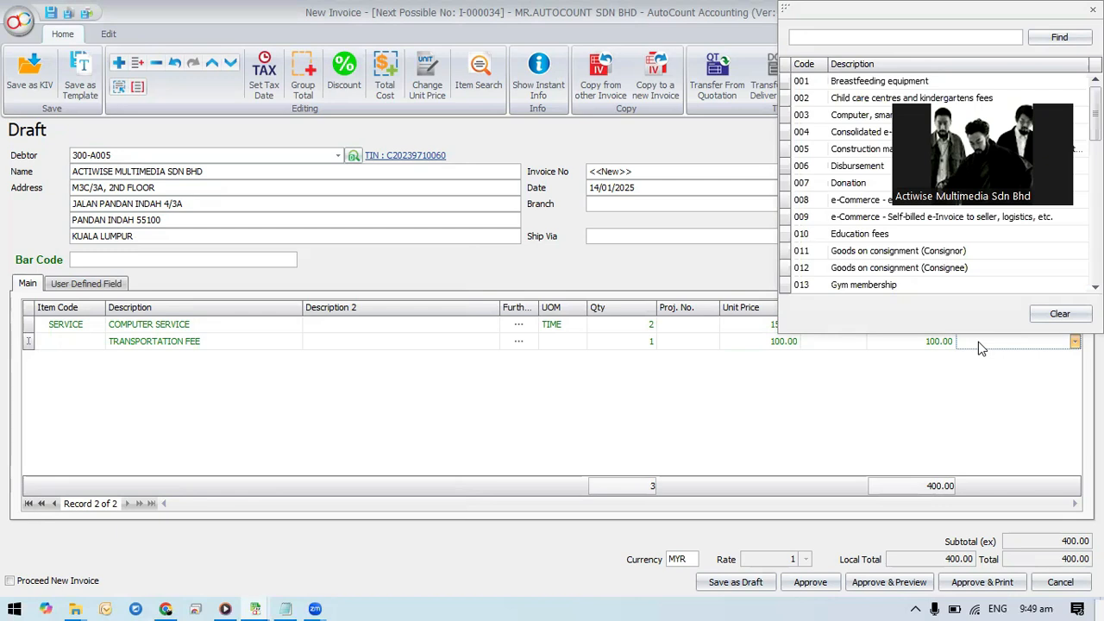
pyautogui.scroll(-10, 1019, 250)
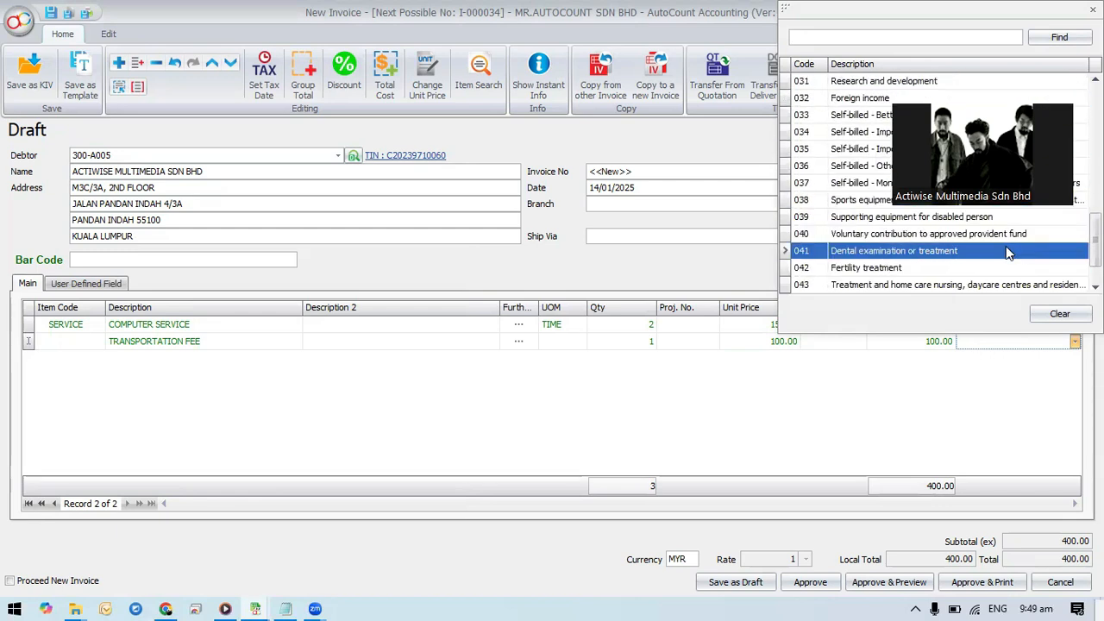
# - Search the classifications for OTHER and assign 022 Others to the TRANSPORTATION FEE line
pyautogui.click(861, 36)
pyautogui.write('OTHER')
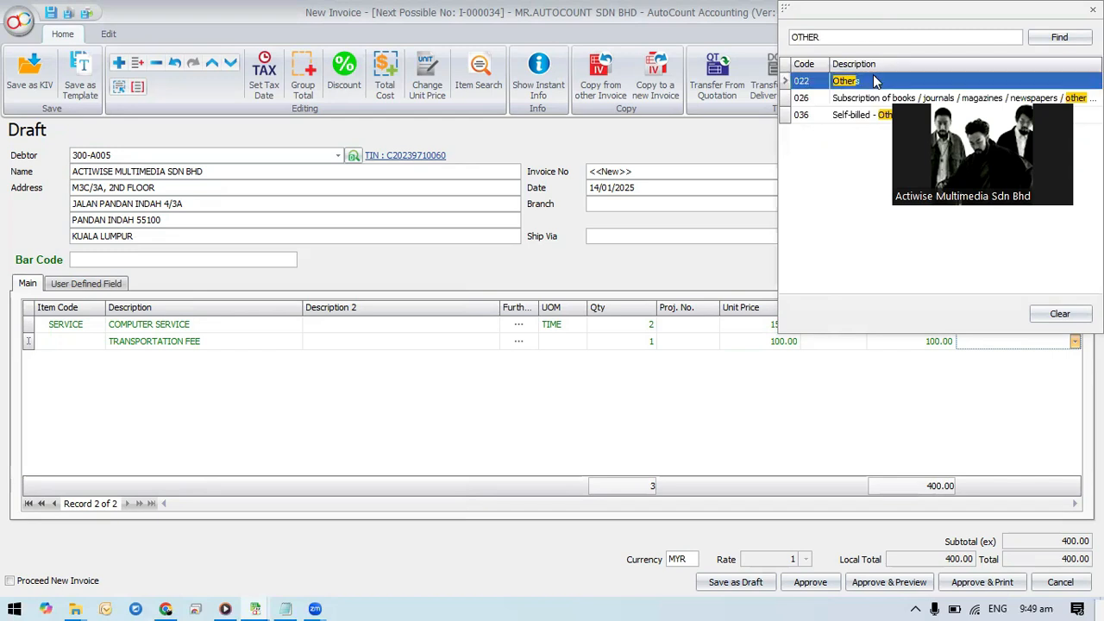
pyautogui.doubleClick(867, 80)
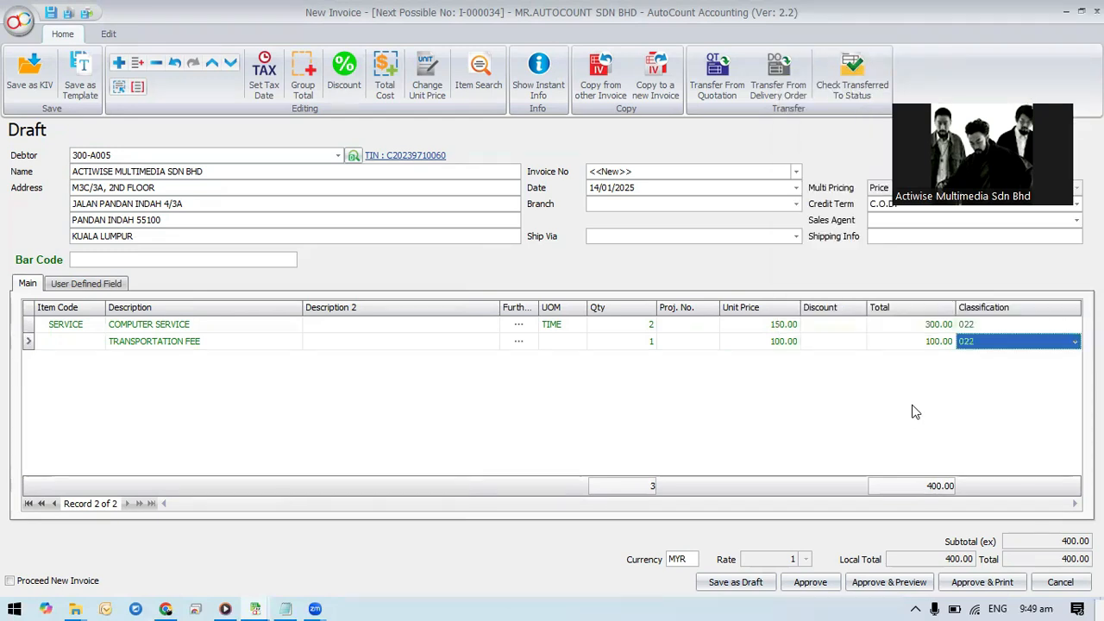
# - Add the User UOM column to the invoice detail grid between UOM and Qty
pyautogui.click(565, 342)
pyautogui.click(580, 342)
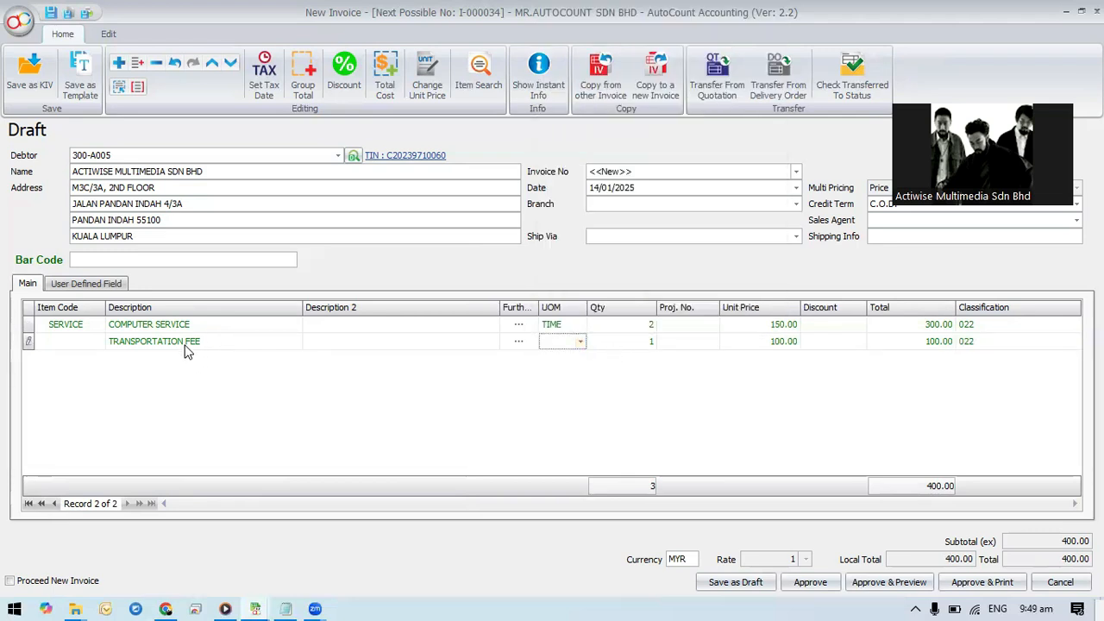
pyautogui.rightClick(608, 312)
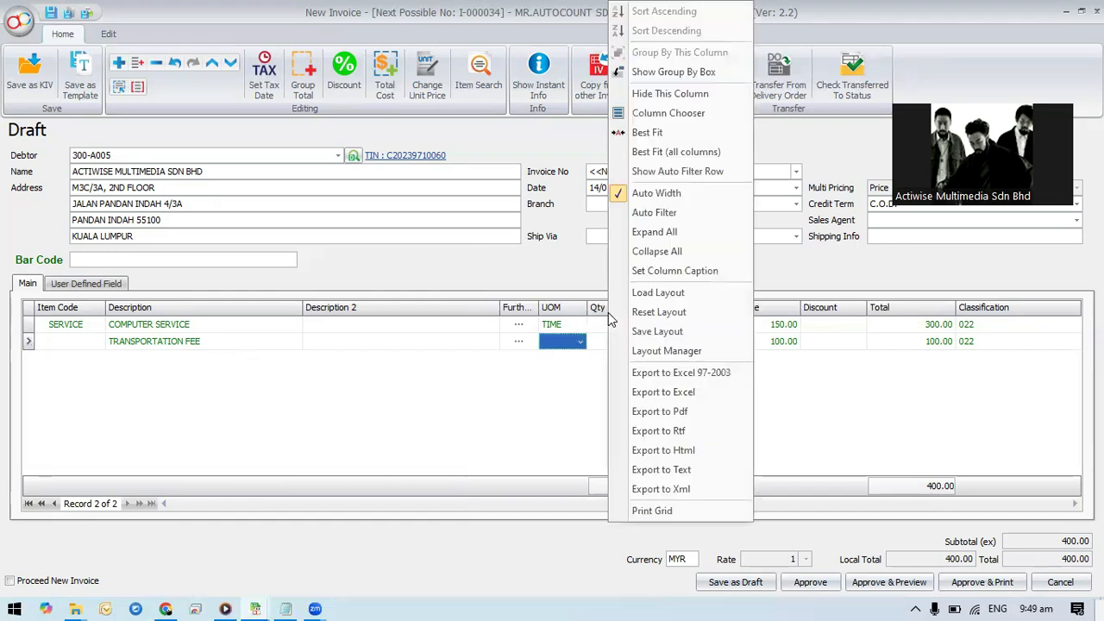
pyautogui.click(696, 118)
pyautogui.scroll(-5, 992, 432)
pyautogui.scroll(-1, 992, 440)
pyautogui.moveTo(967, 479); pyautogui.dragTo(605, 312)
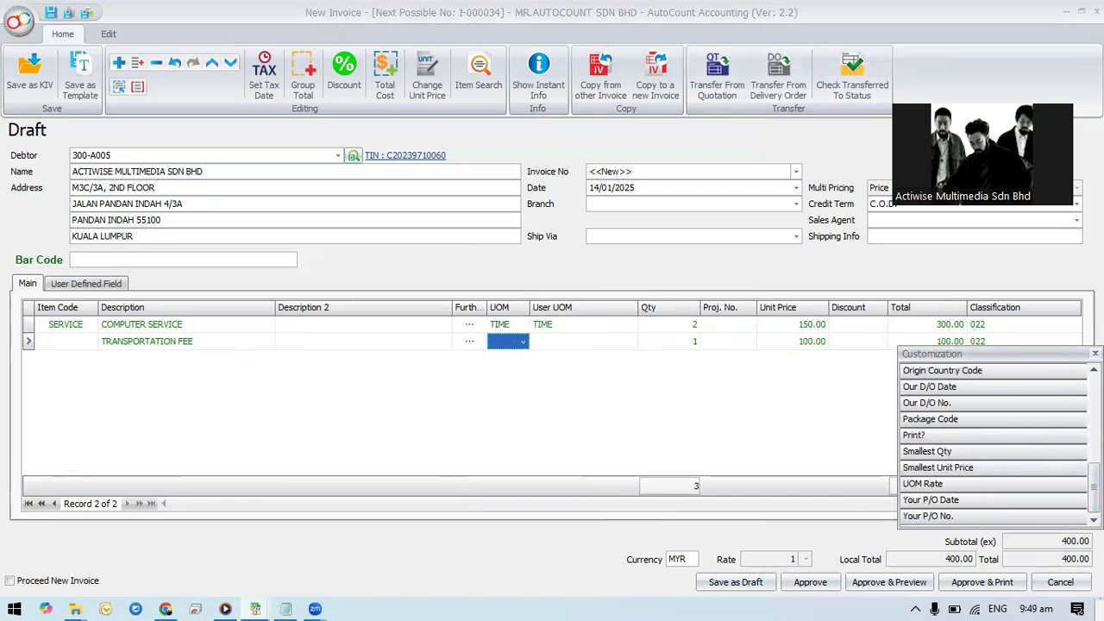
# - Set the TRANSPORTATION FEE line's User UOM to TIME
pyautogui.click(604, 342)
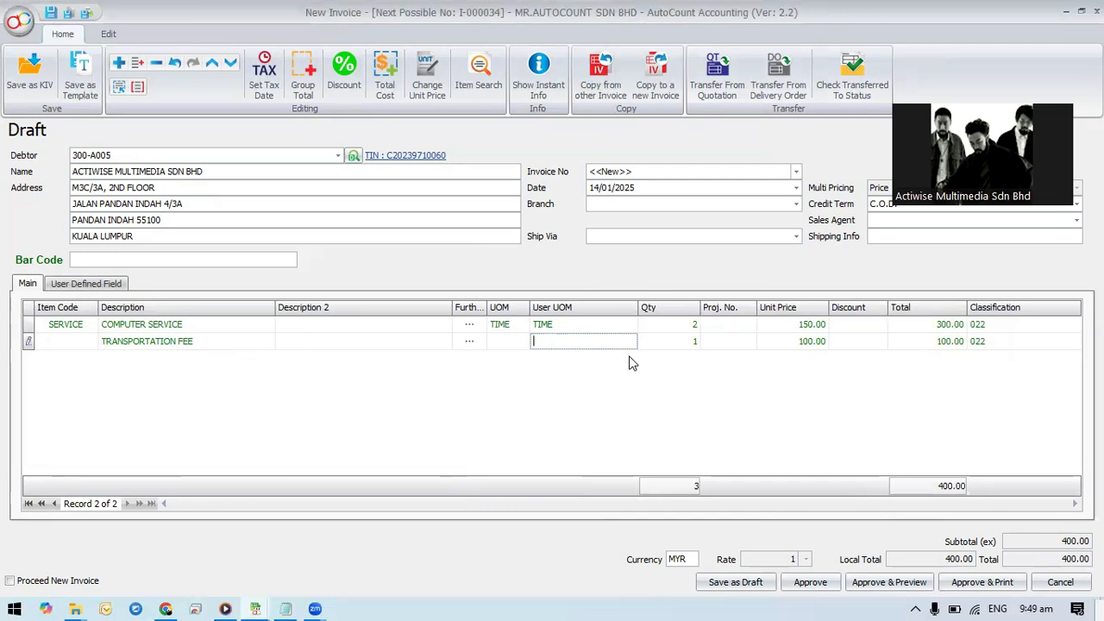
pyautogui.write('TIME')
pyautogui.press('Return')
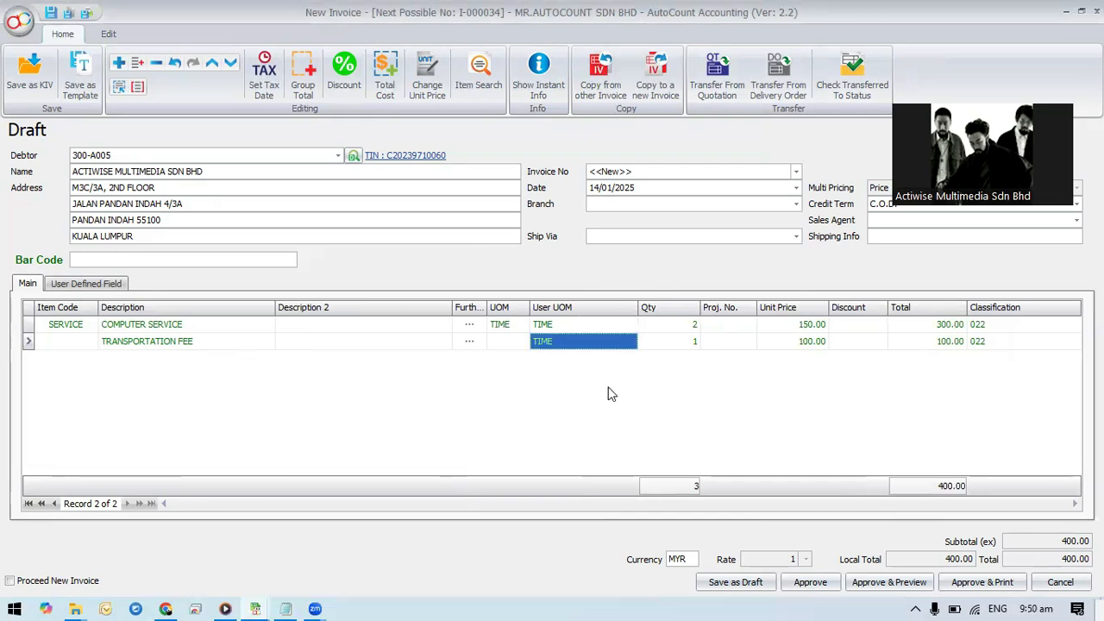
# - Examine the UOM options of the TRANSPORTATION FEE line, its User UOM and the unit prices of the invoice lines
pyautogui.click(511, 342)
pyautogui.click(522, 342)
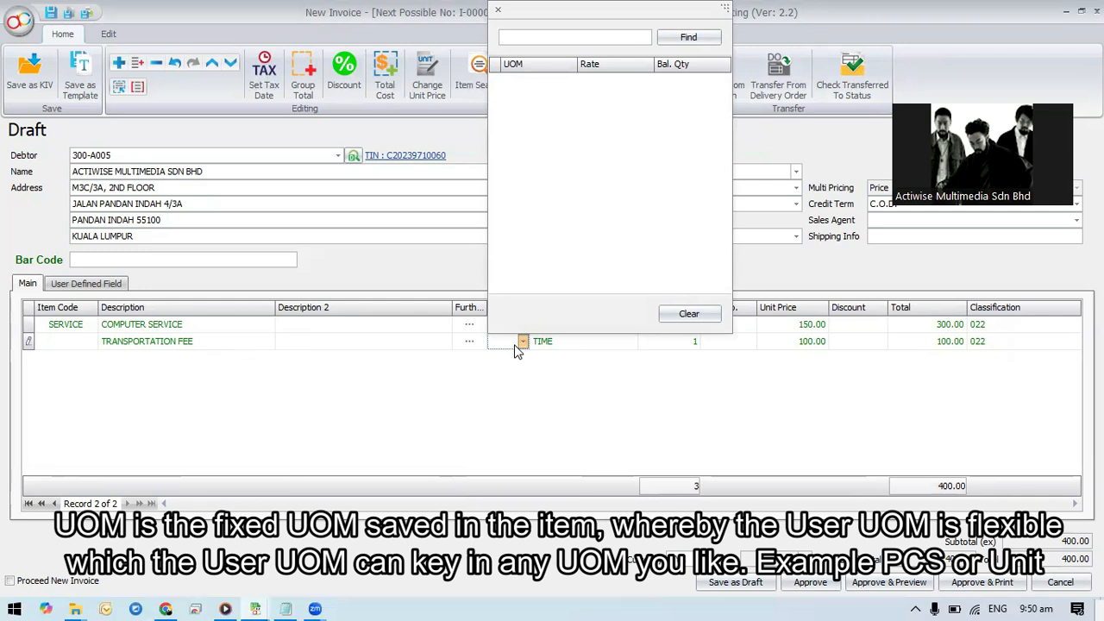
pyautogui.click(515, 345)
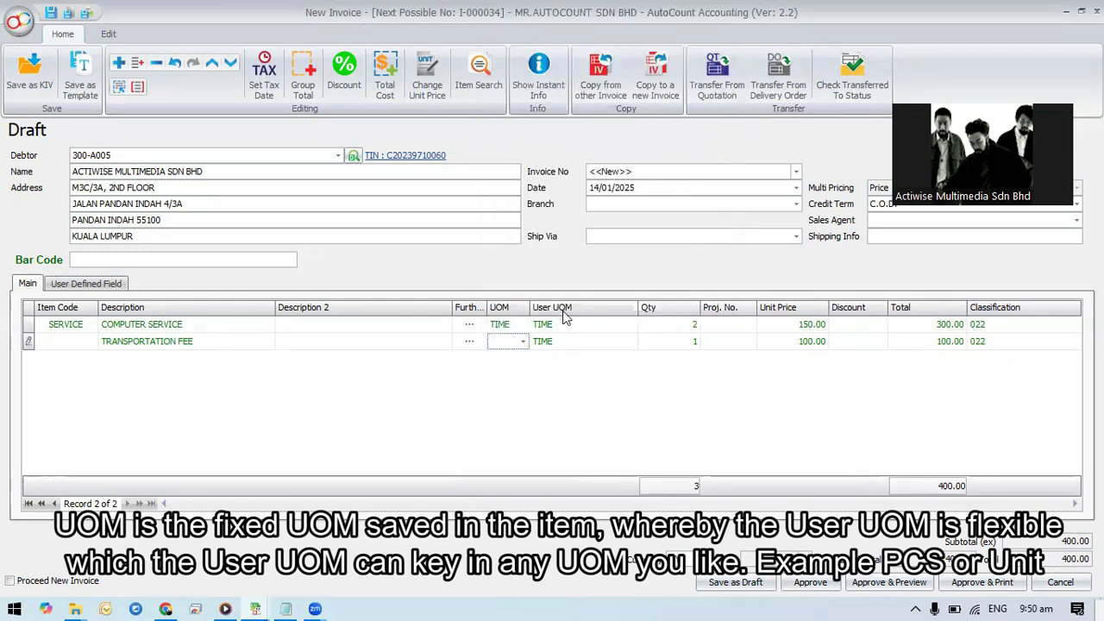
pyautogui.click(559, 347)
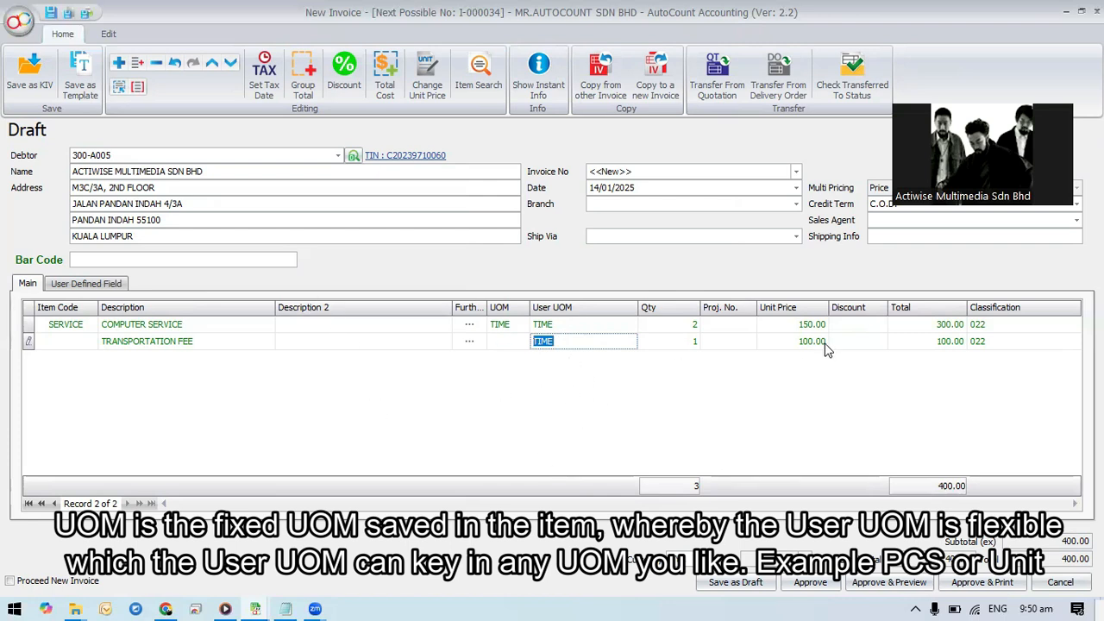
pyautogui.click(802, 328)
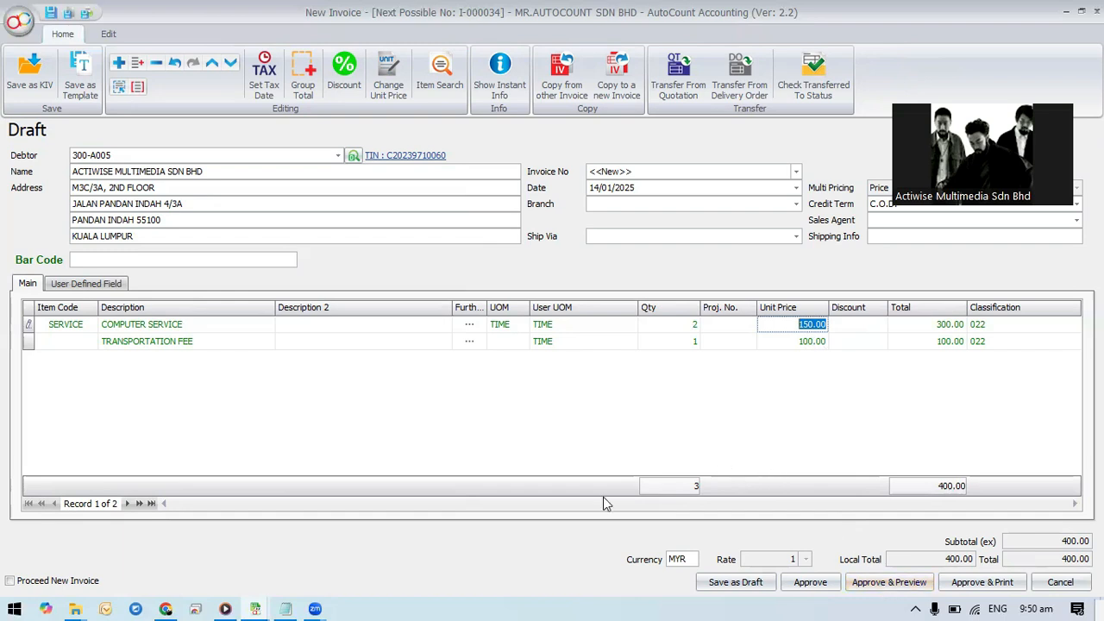
# - Toggle the Consolidated e-Invoice option on the invoice and leave it switched off
pyautogui.click(112, 36)
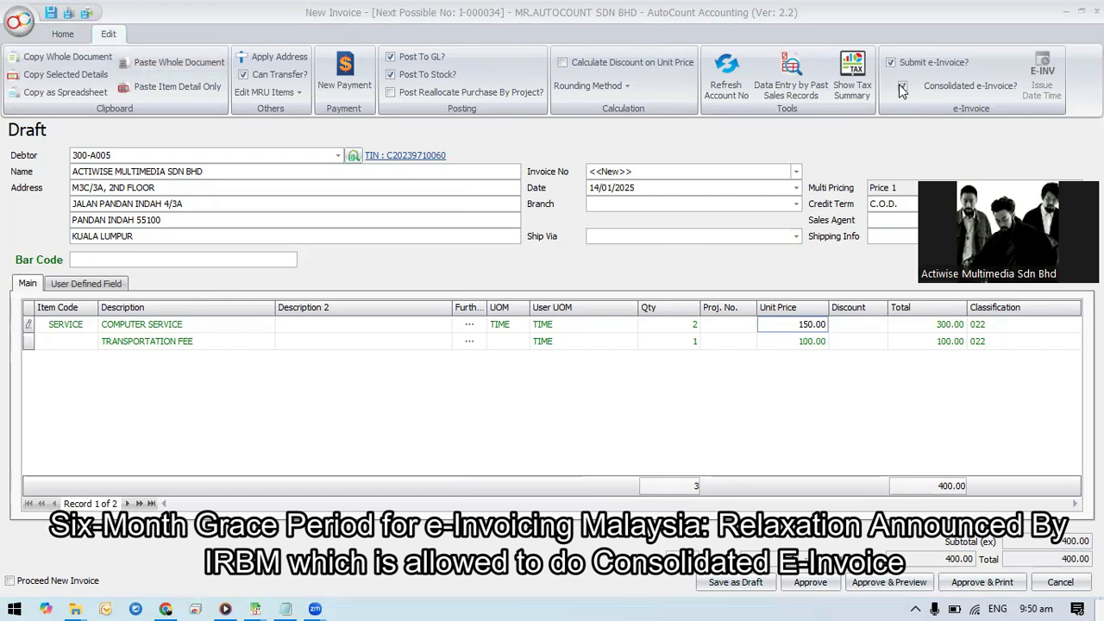
pyautogui.click(903, 87)
pyautogui.click(913, 89)
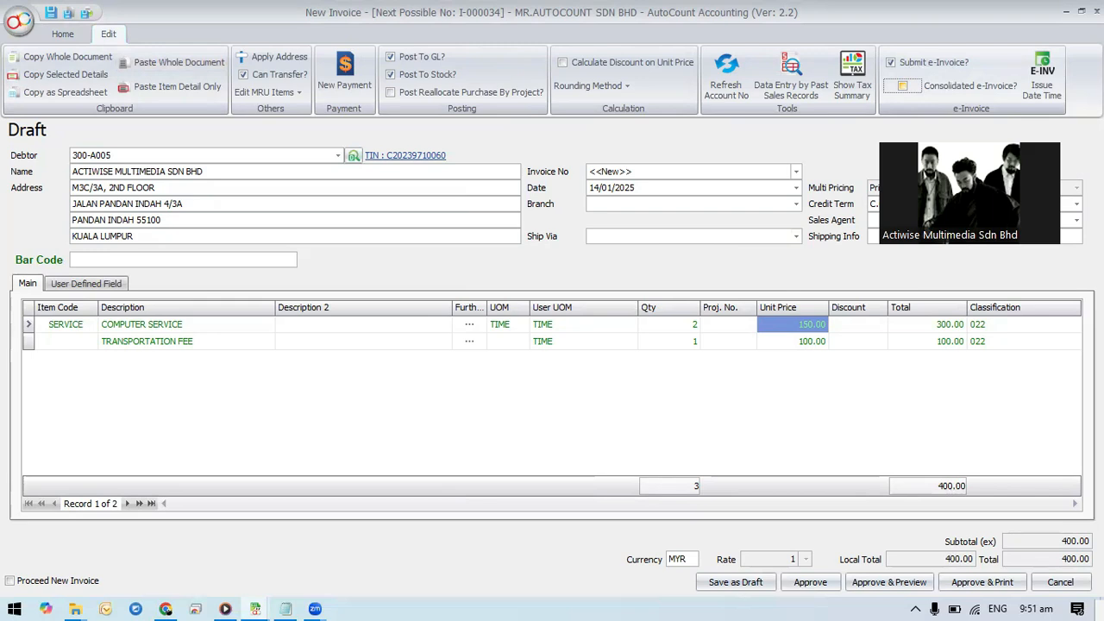
# - Approve the invoice with a preview, review the printout down to the total and signature area, and close the preview
pyautogui.click(889, 582)
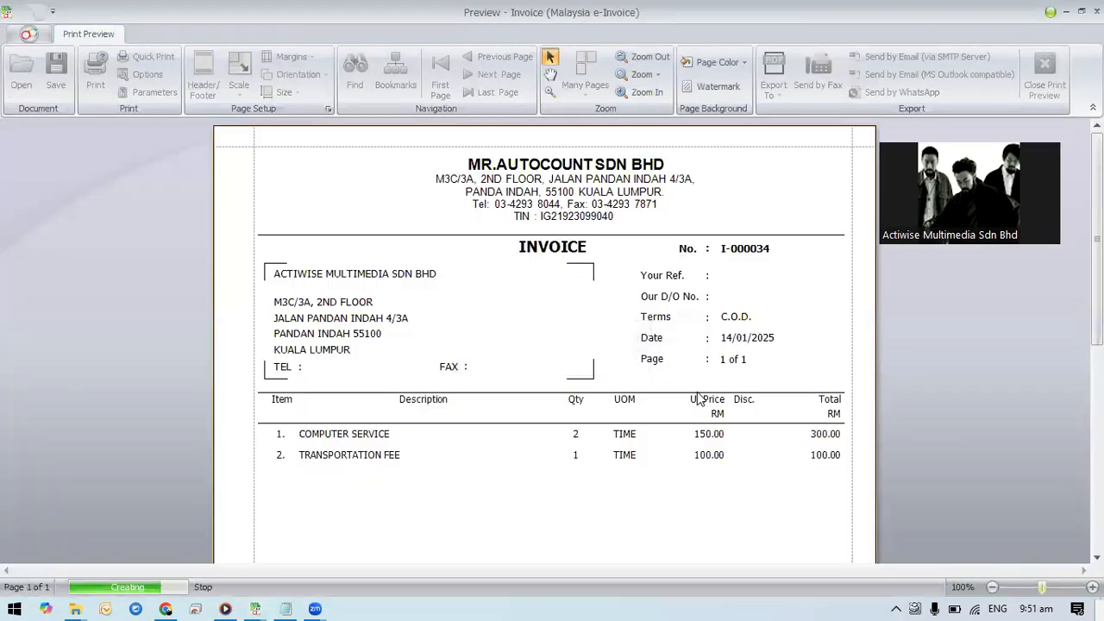
pyautogui.scroll(-6, 785, 302)
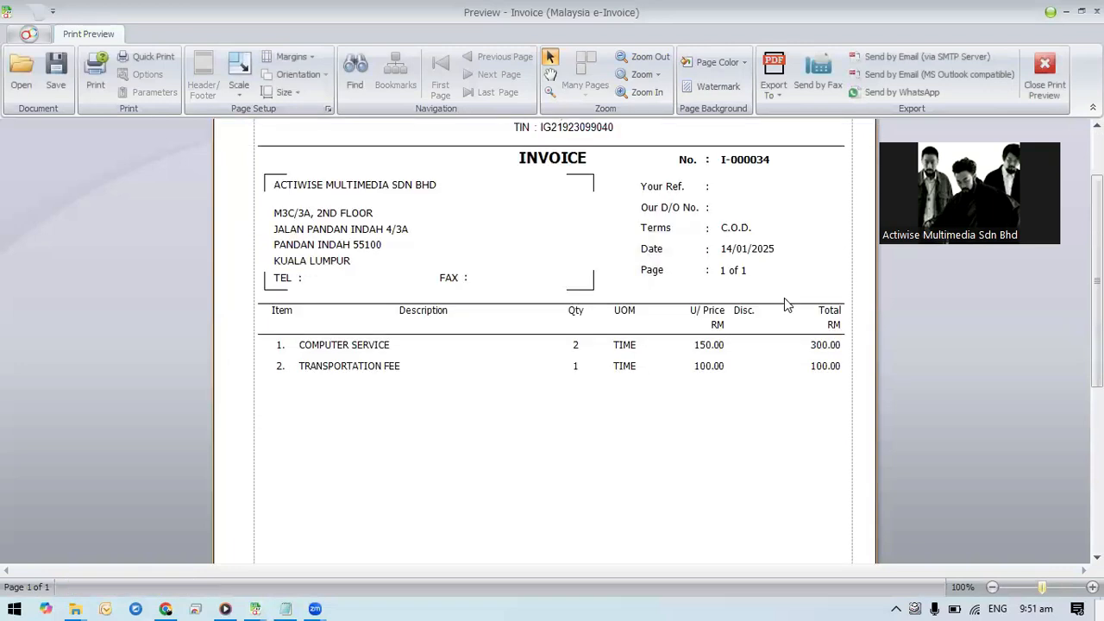
pyautogui.scroll(-3, 785, 297)
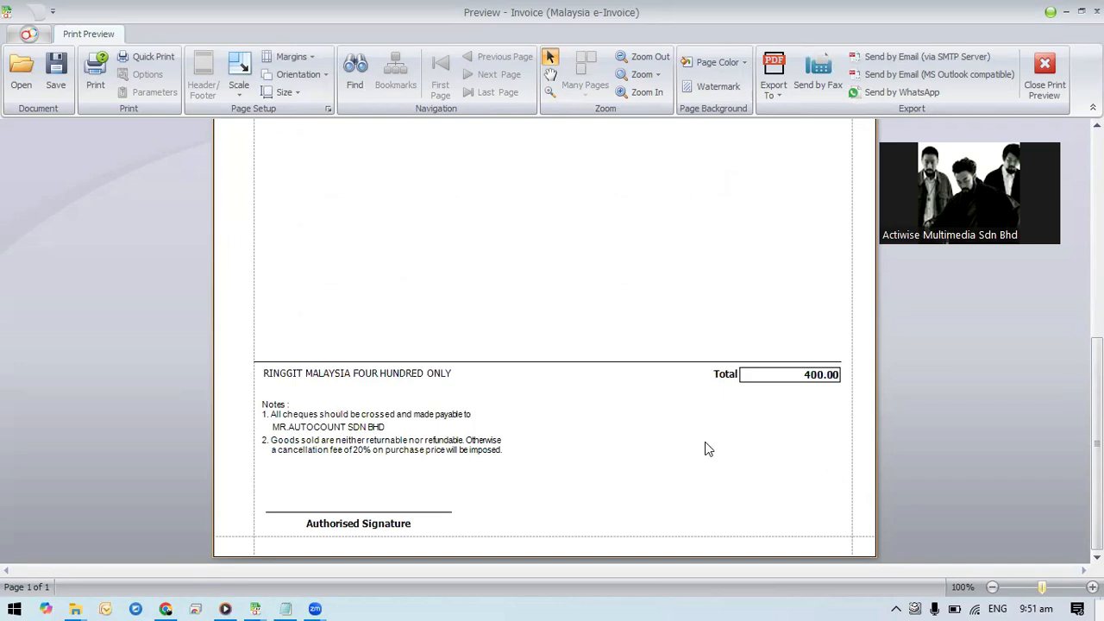
pyautogui.click(1046, 86)
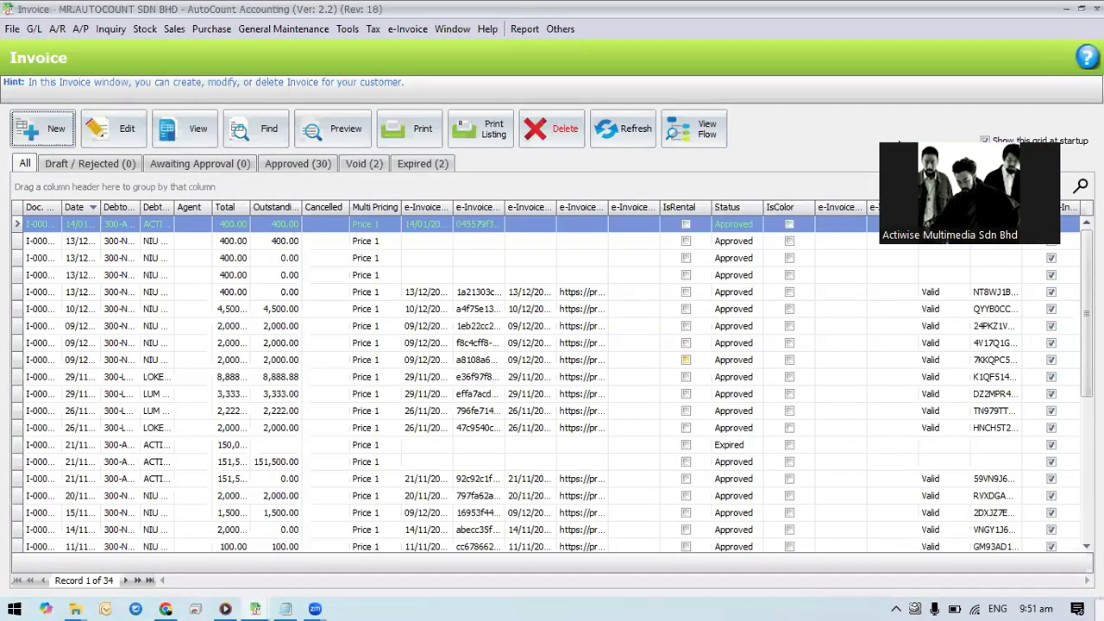
# - Refresh the e-Invoice status of the 14/01/2025 invoice and reload the invoice list
pyautogui.click(115, 226)
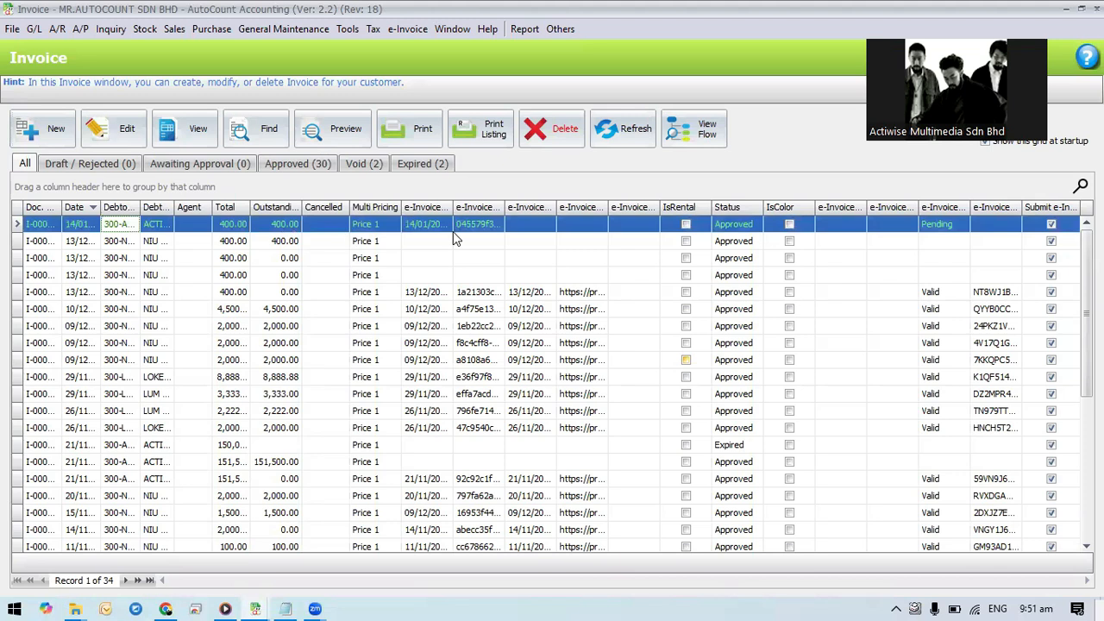
pyautogui.rightClick(938, 228)
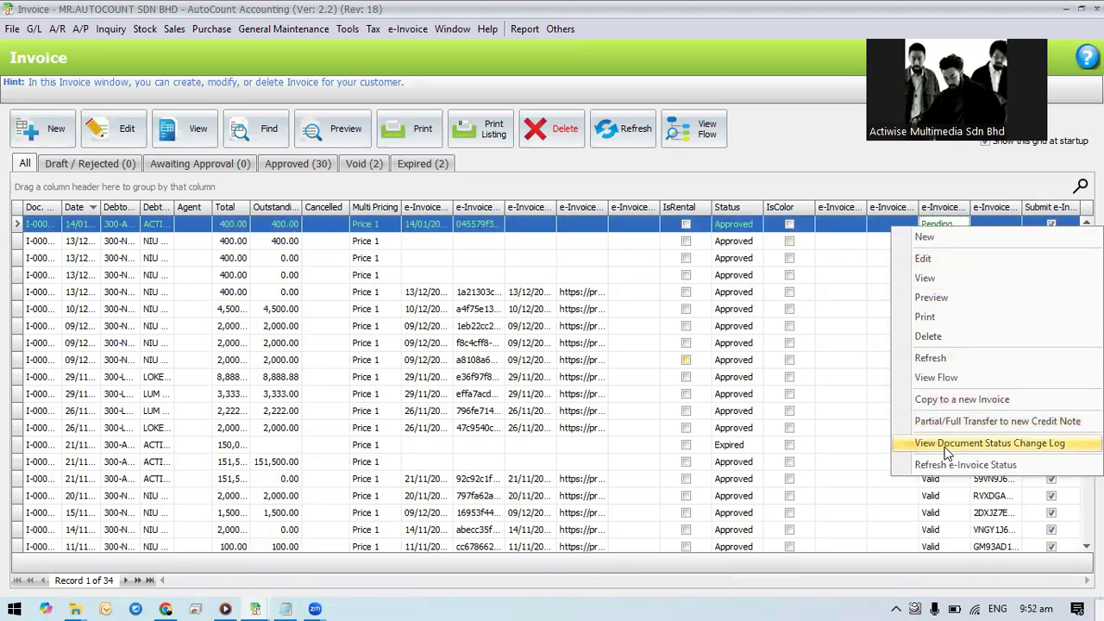
pyautogui.click(949, 466)
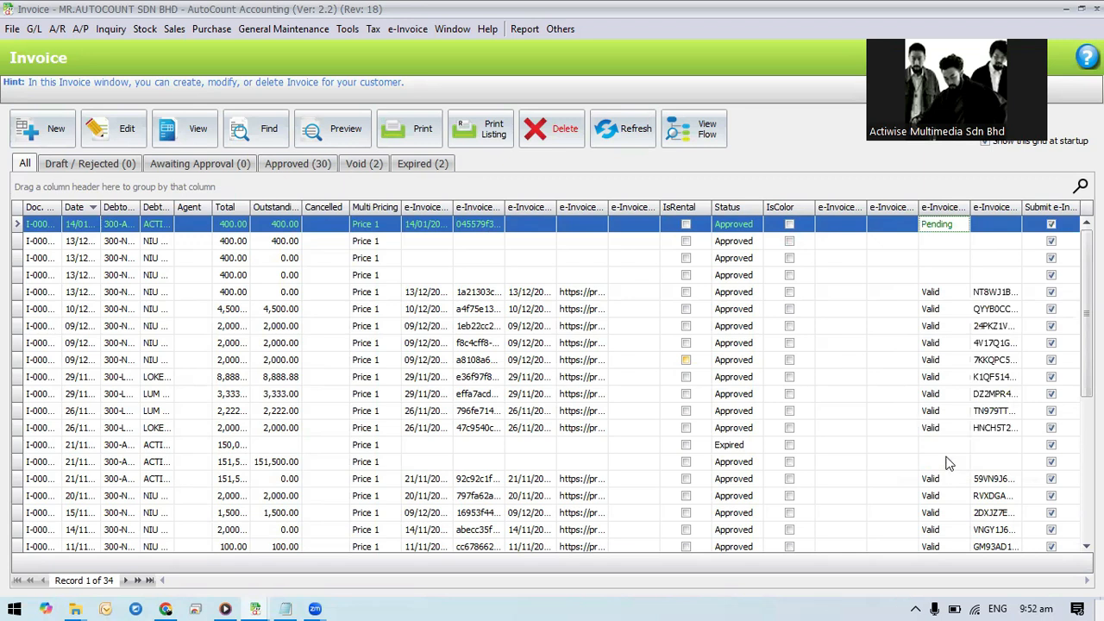
pyautogui.rightClick(869, 229)
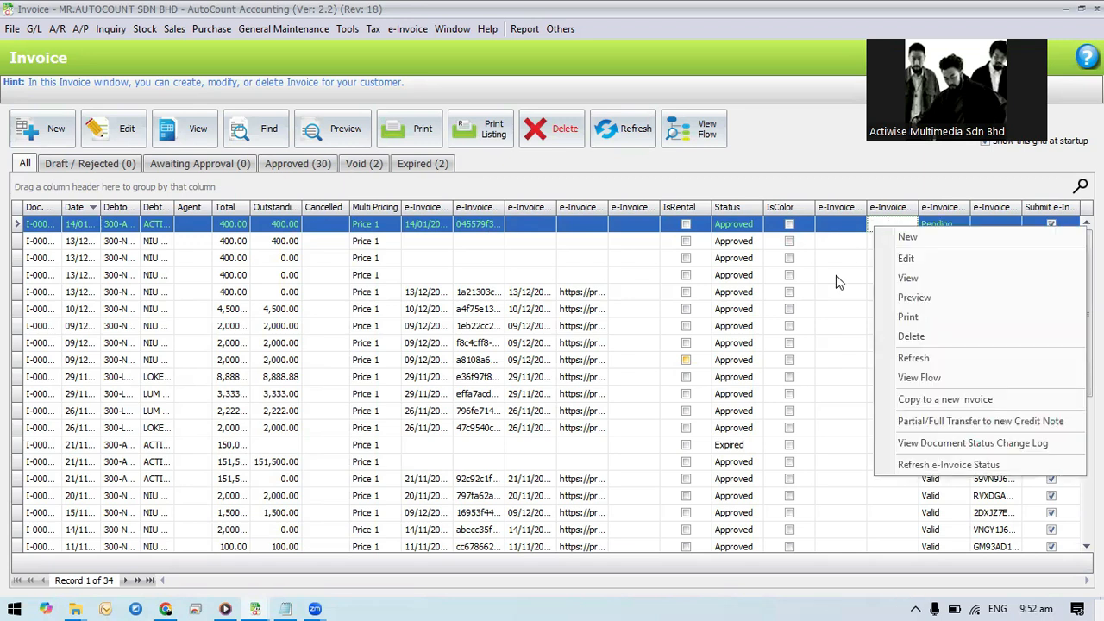
pyautogui.click(914, 464)
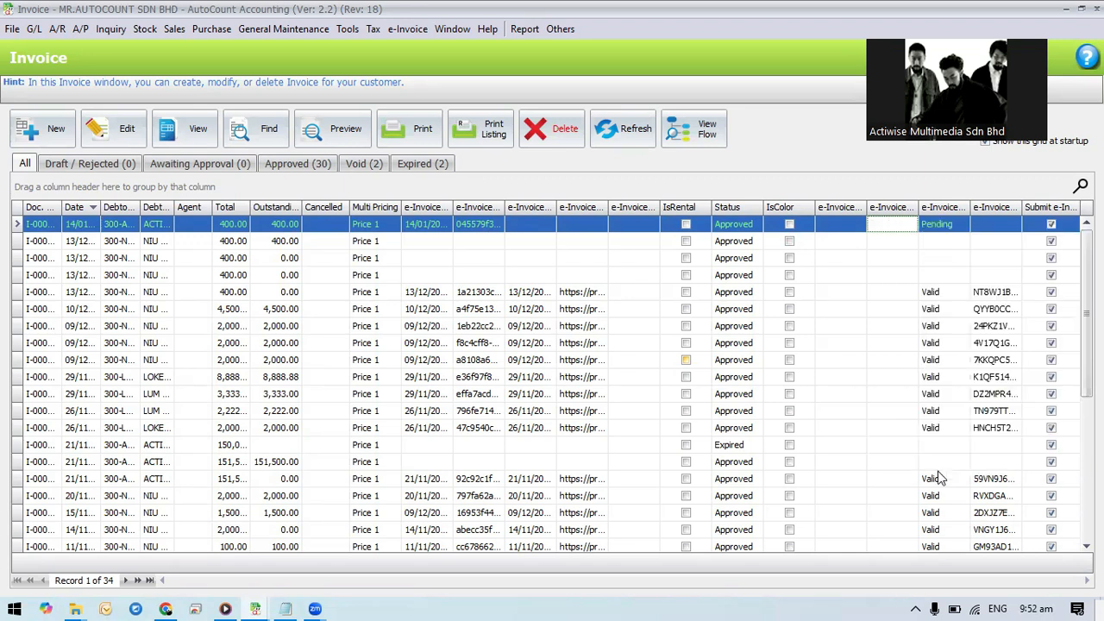
pyautogui.click(613, 138)
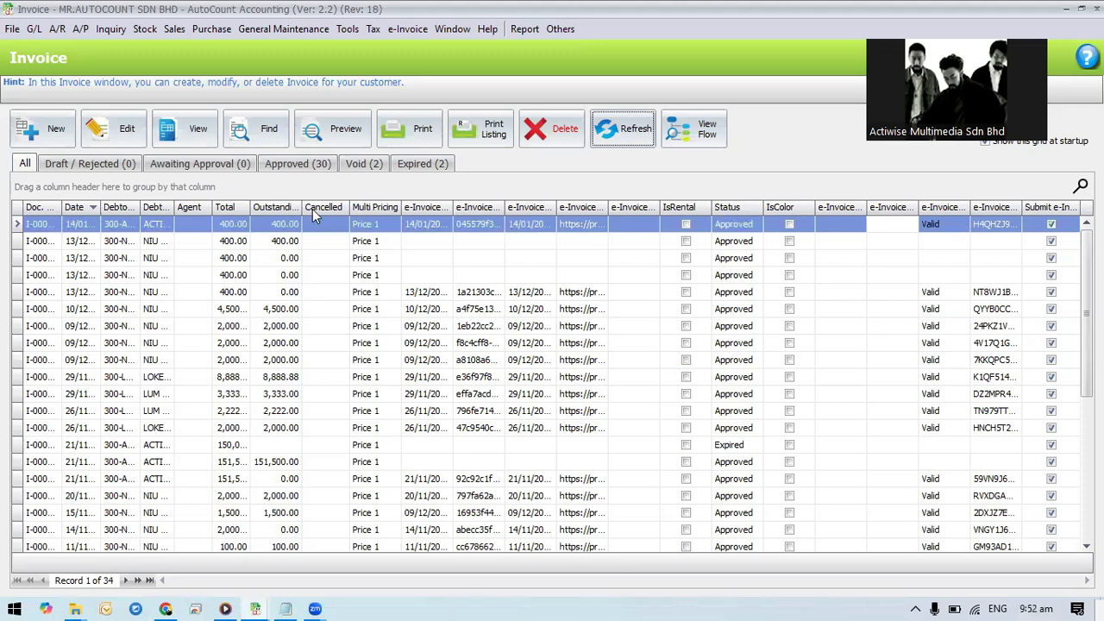
# - Preview the invoice with the Invoice (Malaysia e-Invoice) report and inspect it down to the QR code
pyautogui.click(339, 131)
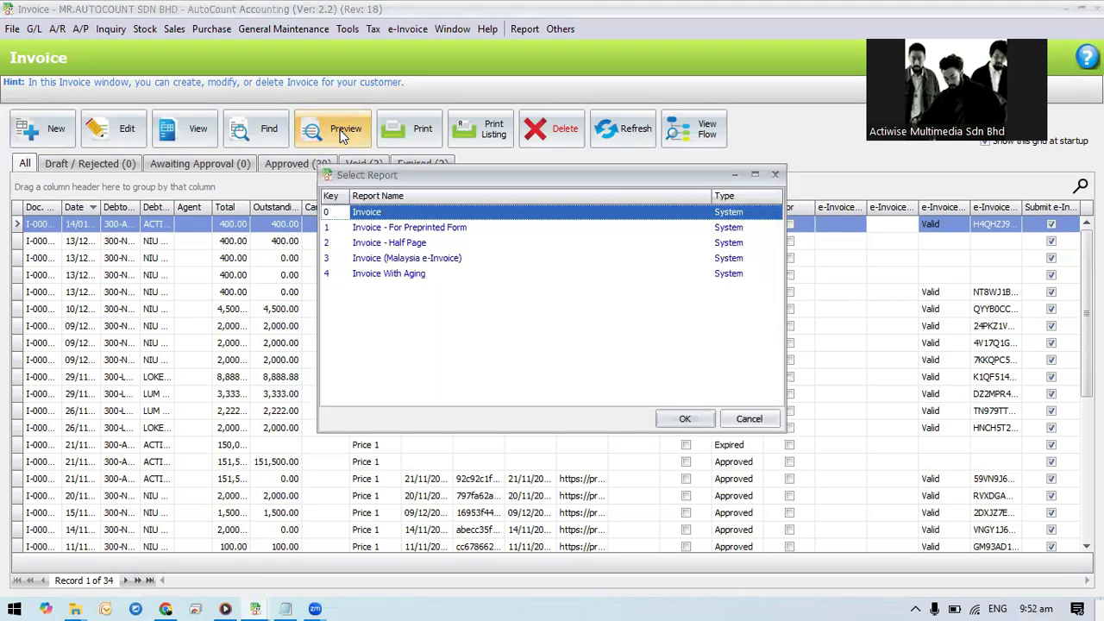
pyautogui.click(390, 258)
pyautogui.click(685, 418)
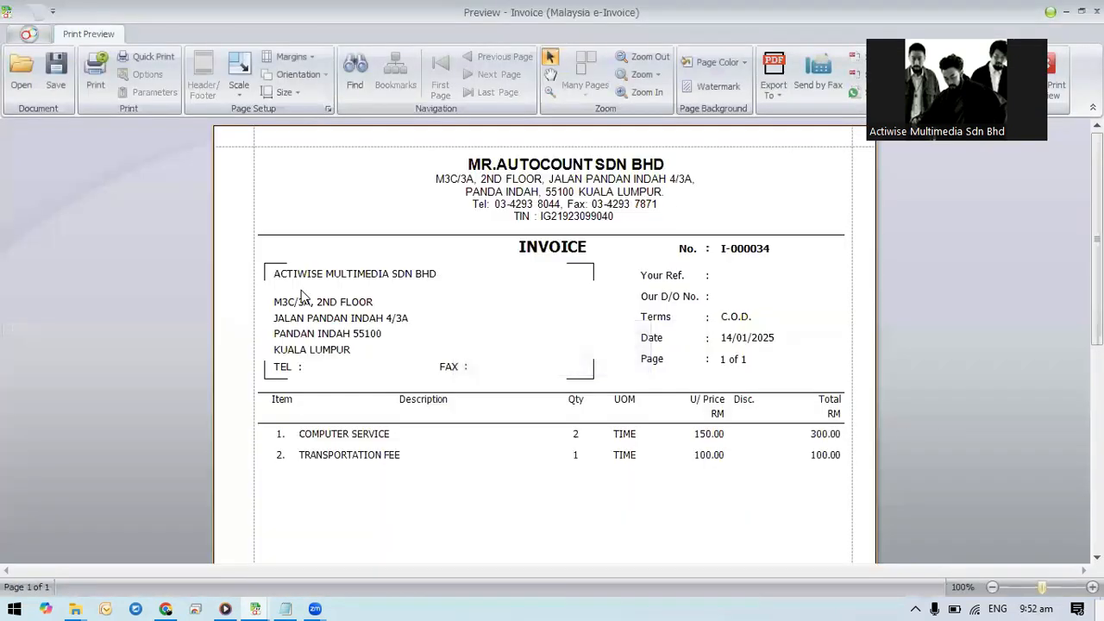
pyautogui.scroll(-5, 823, 342)
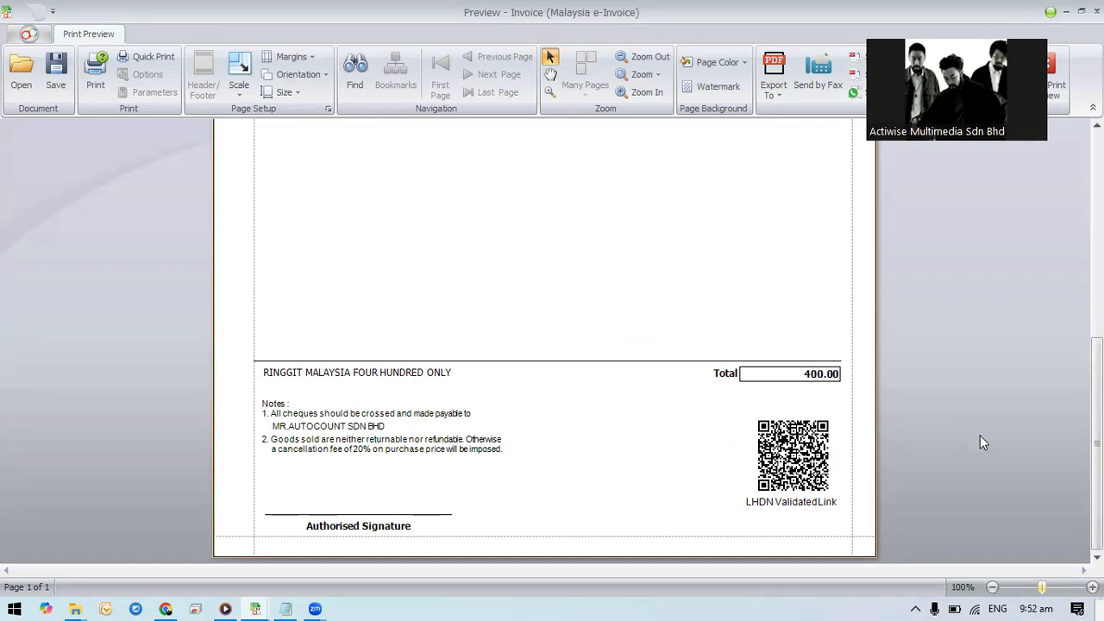
# - Open the invoice's LHDN validation link, check the e-Invoice number, UUID, supplier name and buyer name, and leave the page and the report preview
pyautogui.click(790, 458)
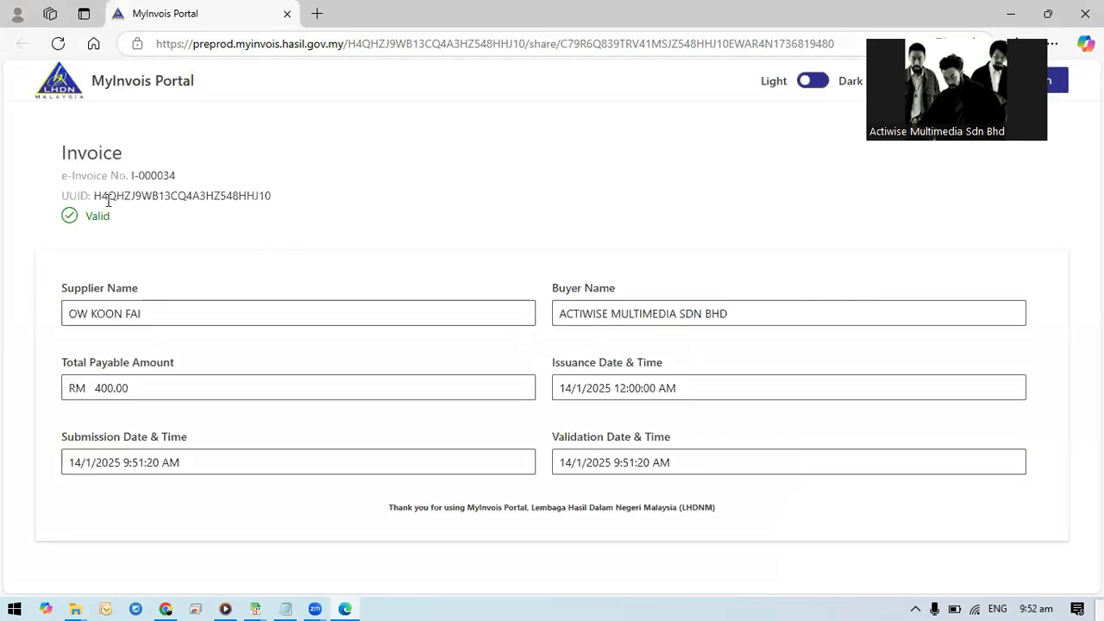
pyautogui.moveTo(175, 176); pyautogui.dragTo(130, 176)
pyautogui.moveTo(269, 197); pyautogui.dragTo(102, 197)
pyautogui.click(183, 325)
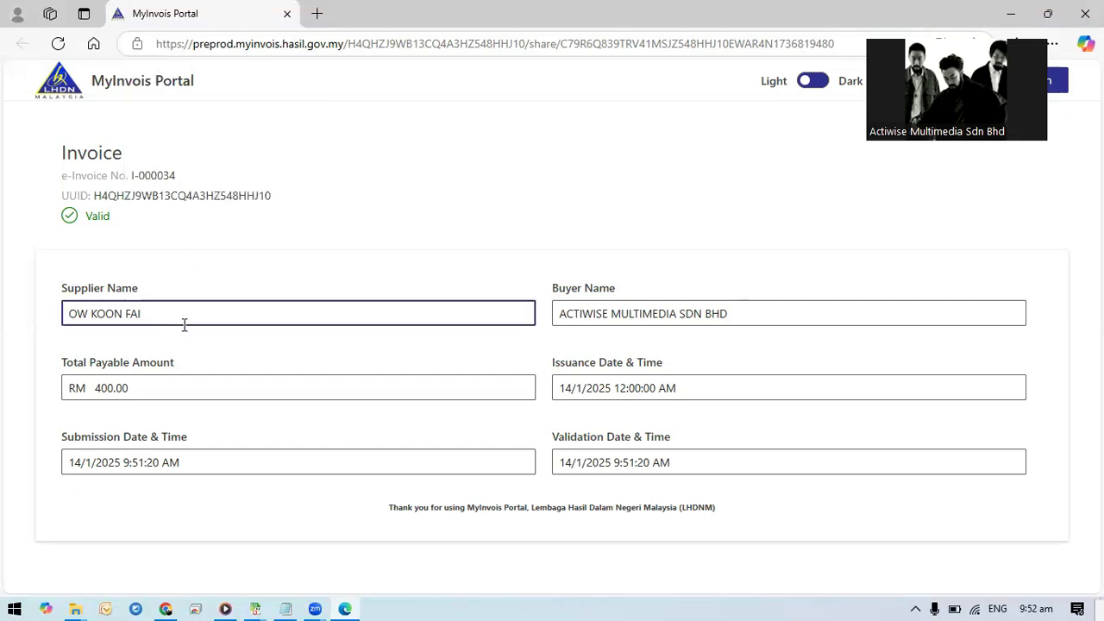
pyautogui.moveTo(184, 324); pyautogui.dragTo(25, 322)
pyautogui.moveTo(740, 314); pyautogui.dragTo(557, 315)
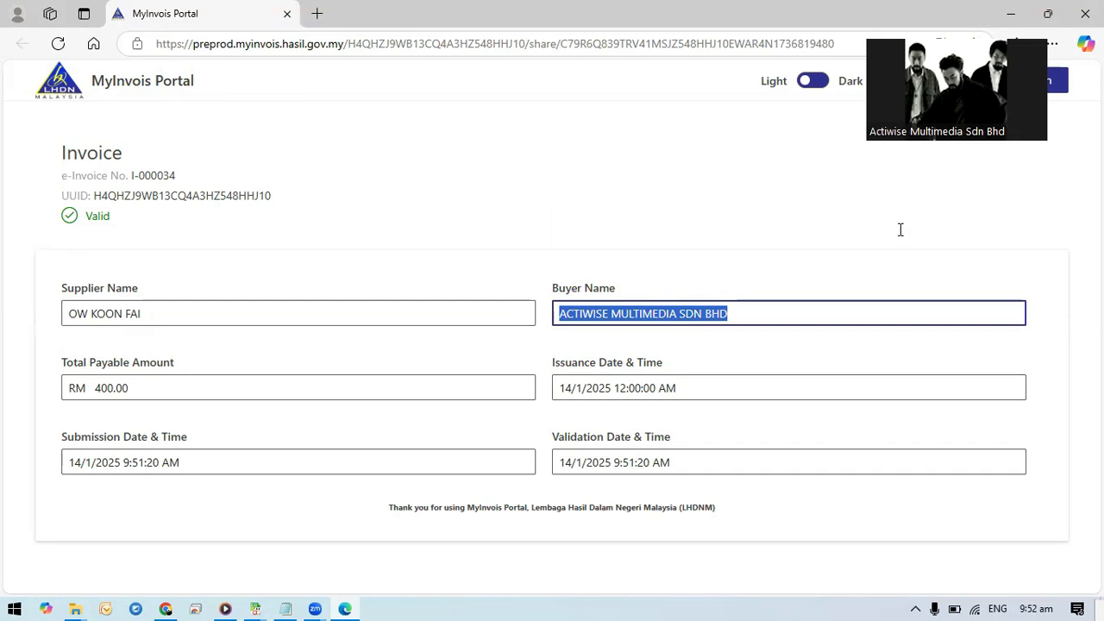
pyautogui.click(1007, 18)
pyautogui.press('Escape')
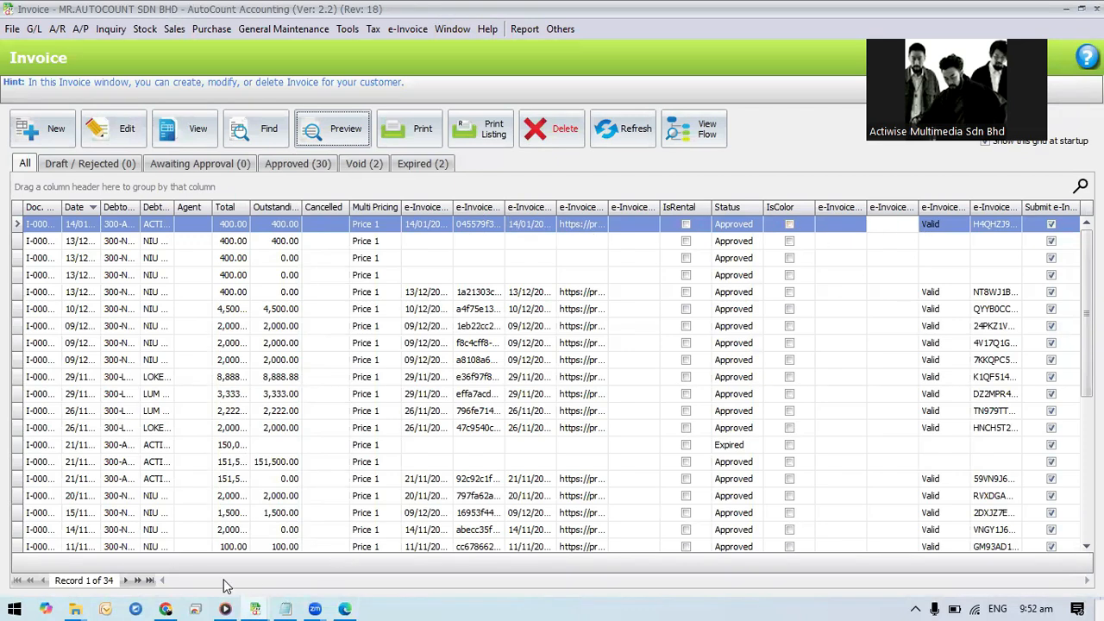
# - Switch to the MyInvois Portal in Chrome and open the invoice received on 14/1/2025 from the Documents list
pyautogui.click(166, 609)
pyautogui.moveTo(312, 129)
pyautogui.click(316, 162)
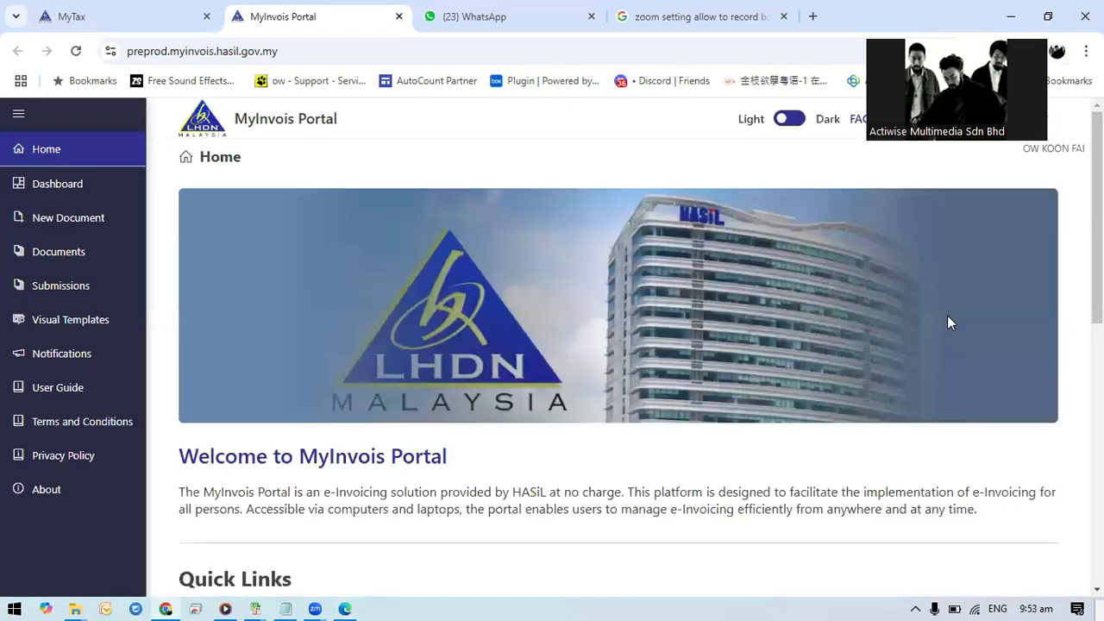
pyautogui.click(57, 260)
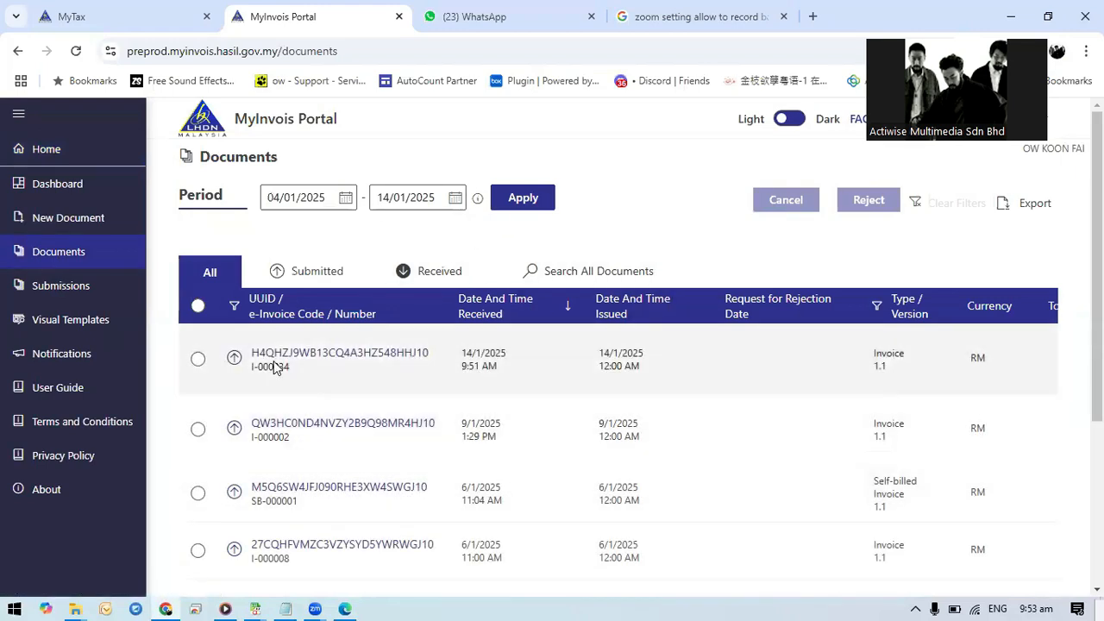
pyautogui.click(352, 360)
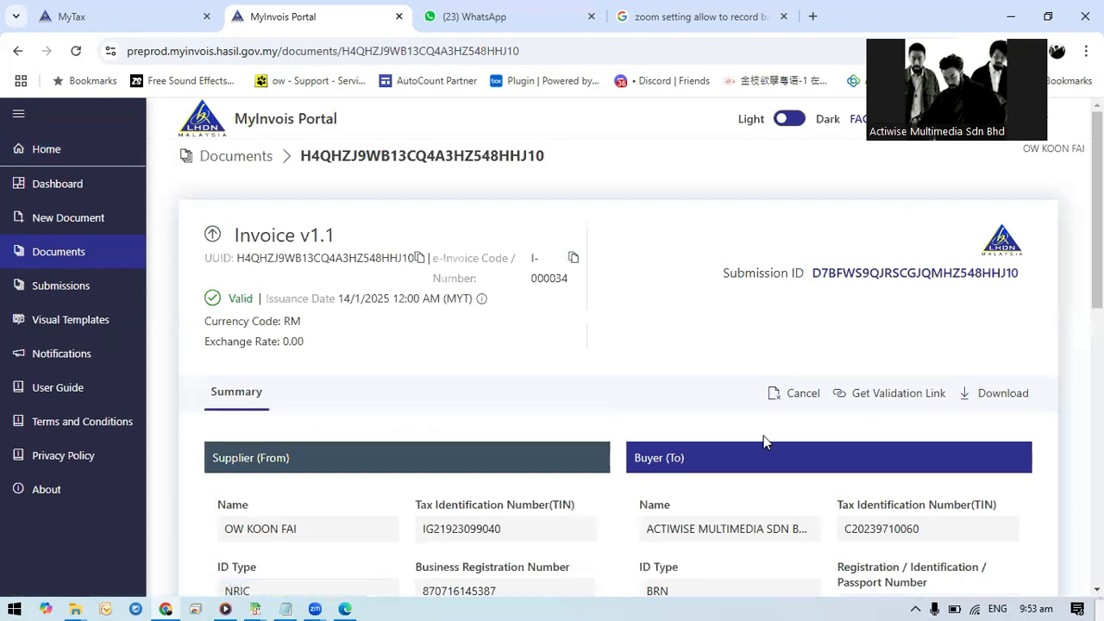
# - Examine the portal invoice's supplier and buyer details and its line items in Full View, including classification, measurement, unit price and tax columns
pyautogui.scroll(-2, 707, 364)
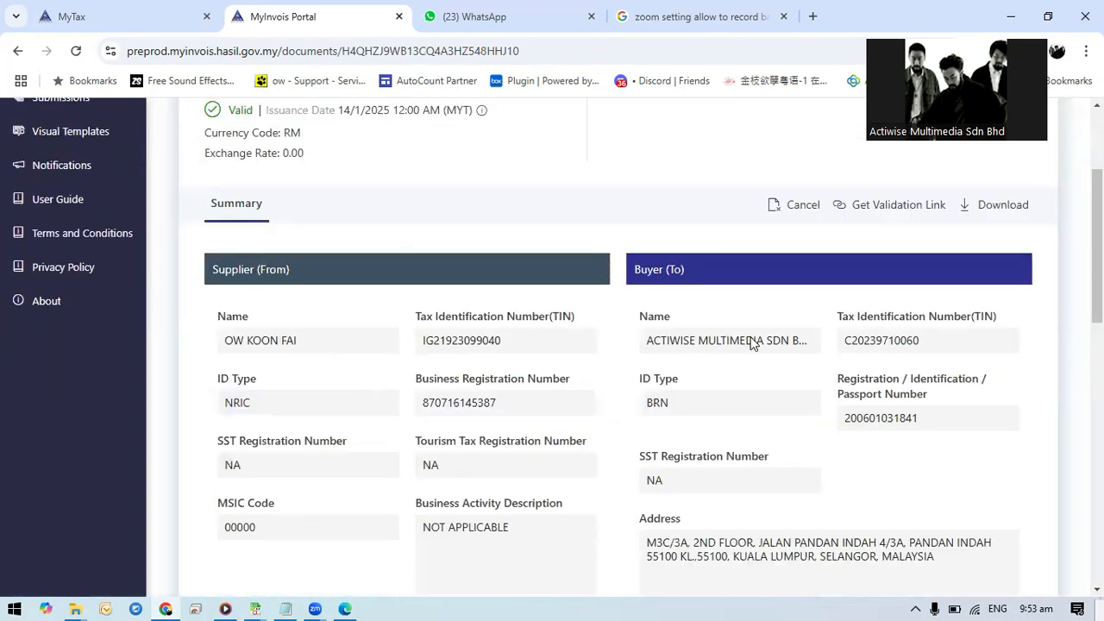
pyautogui.scroll(-7, 752, 343)
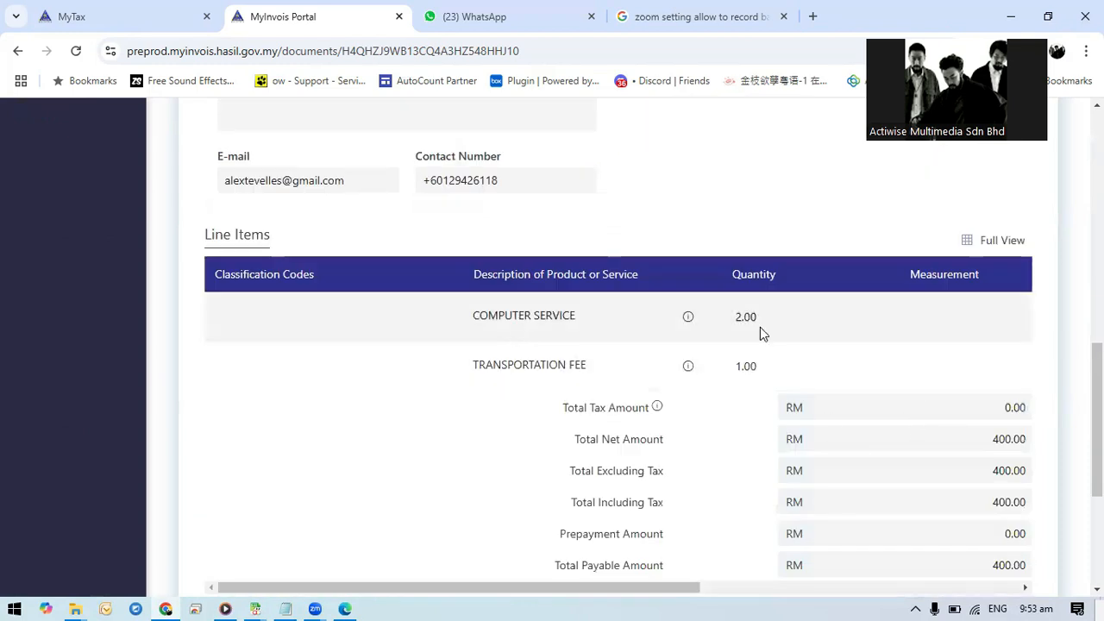
pyautogui.click(981, 246)
pyautogui.scroll(-1, 533, 424)
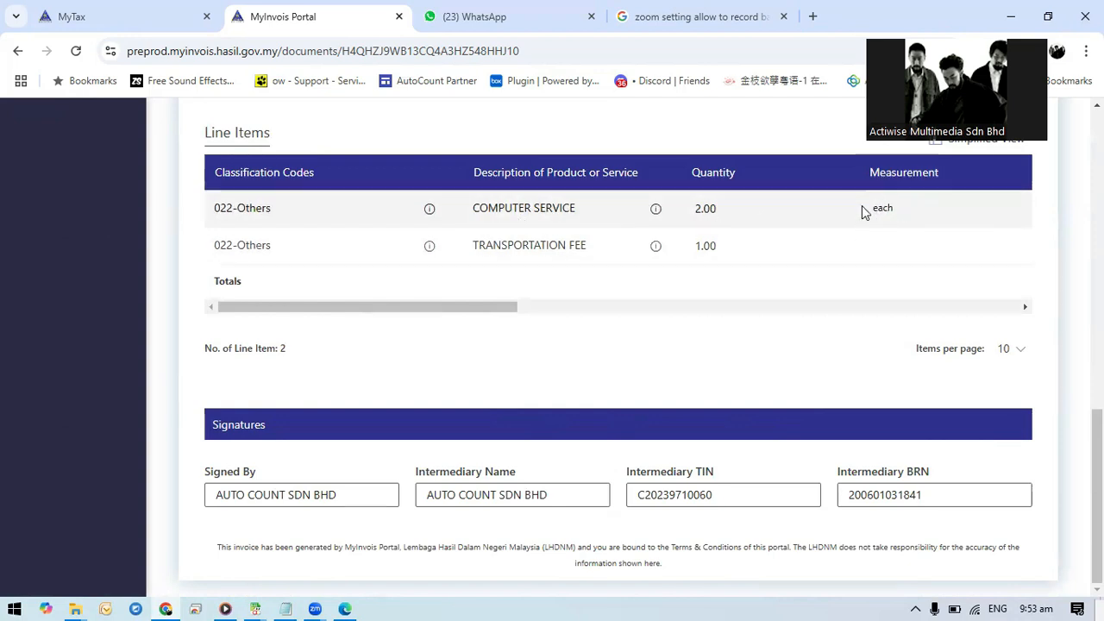
pyautogui.moveTo(474, 303); pyautogui.dragTo(666, 313)
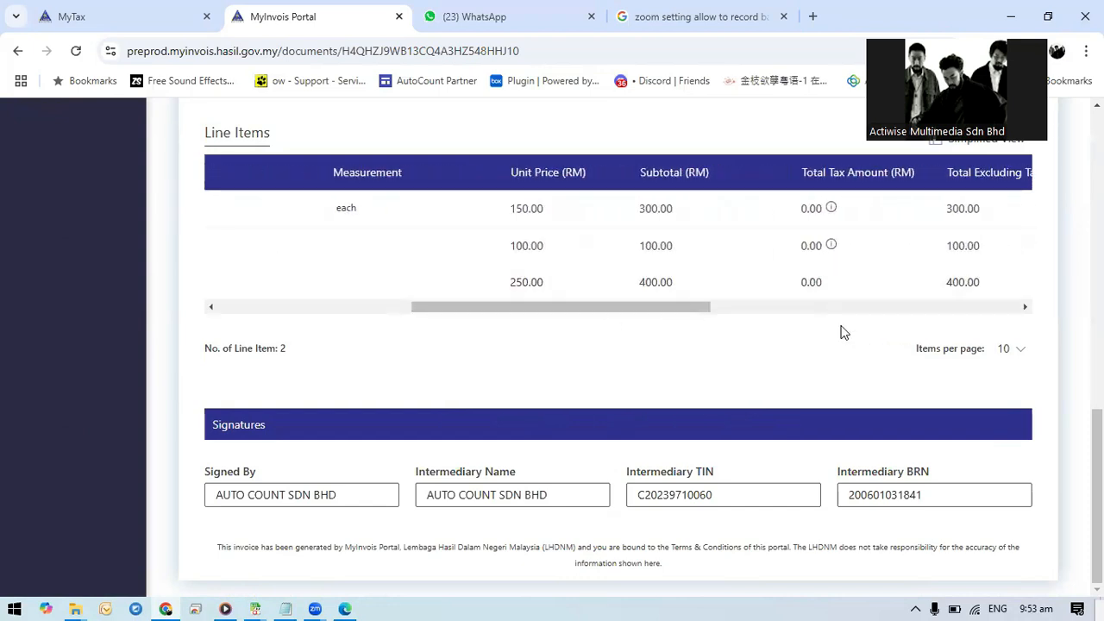
pyautogui.scroll(15, 841, 335)
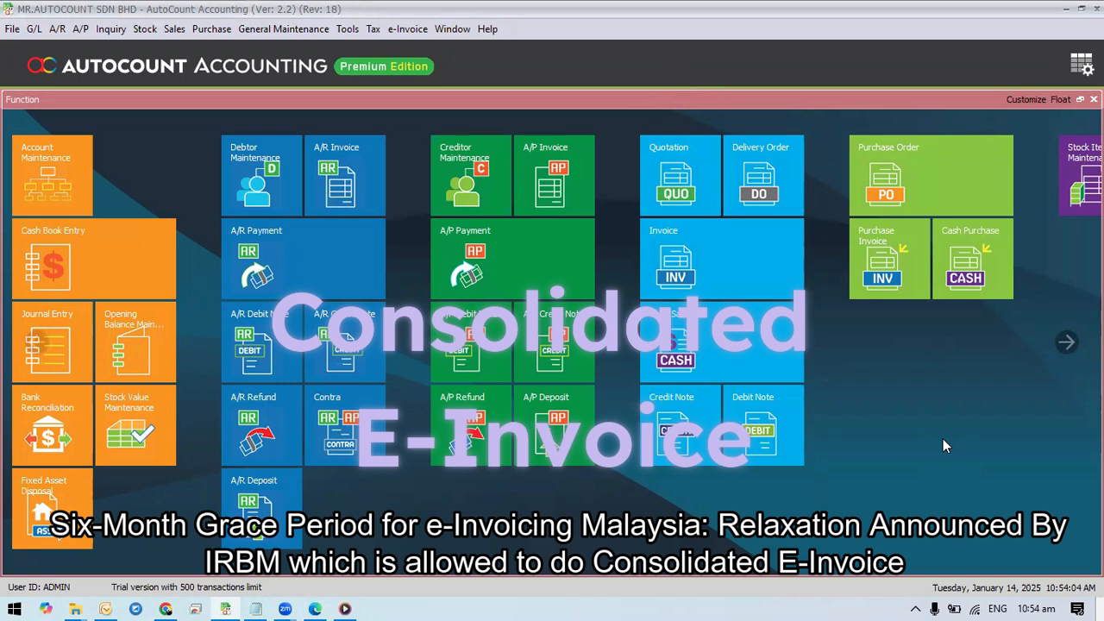
# - Create a new sales invoice in AutoCount for the debtor ACTIWISE MULTIMEDIA SDN BHD
pyautogui.click(714, 254)
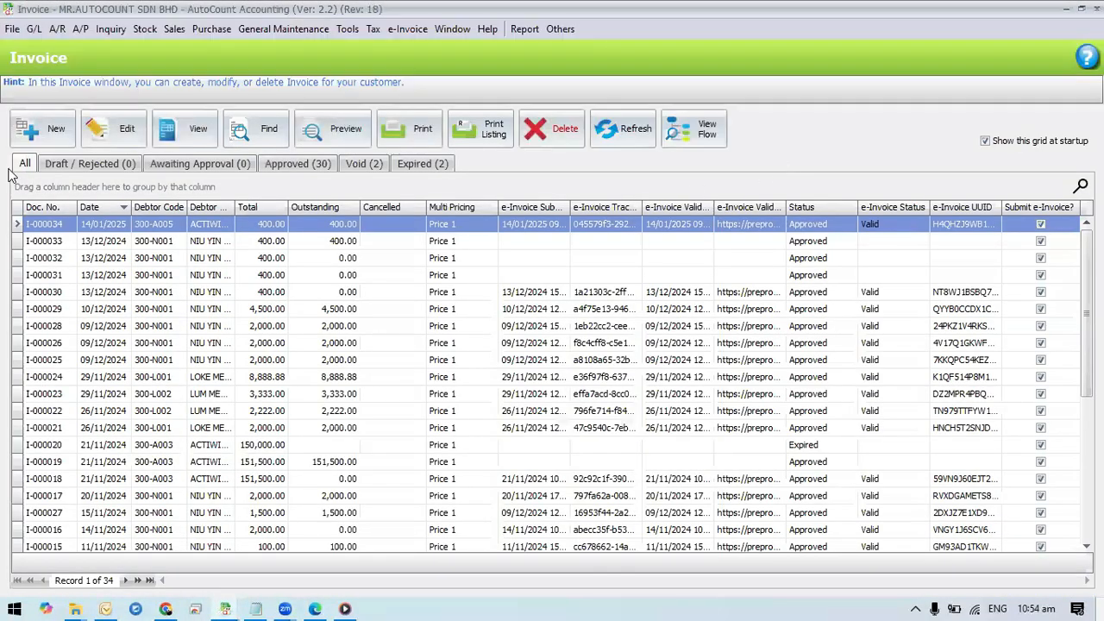
pyautogui.click(34, 138)
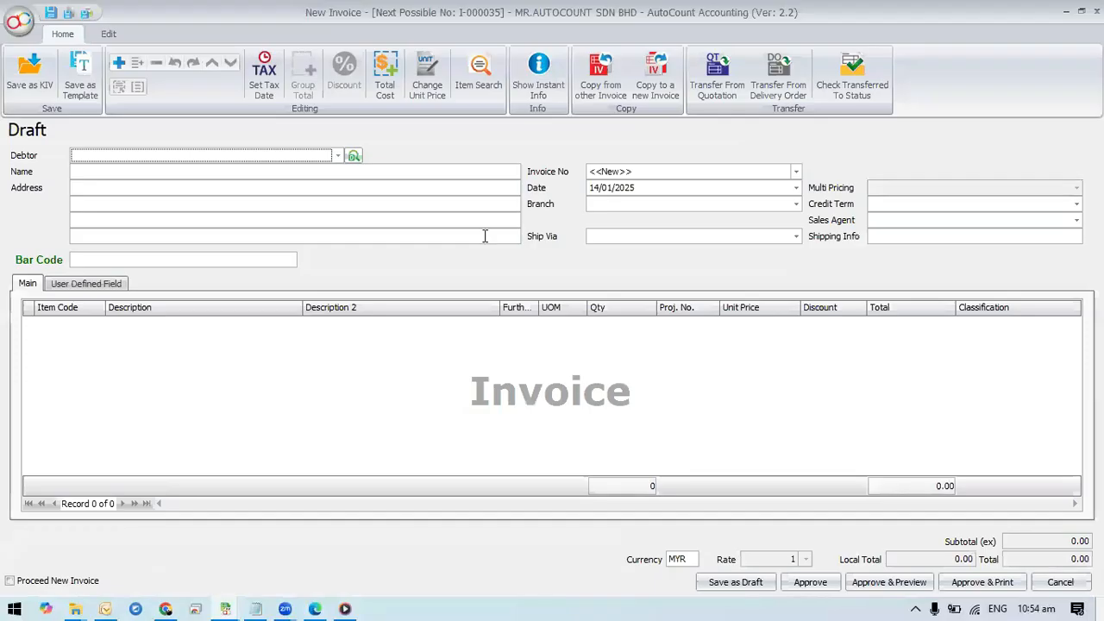
pyautogui.click(337, 156)
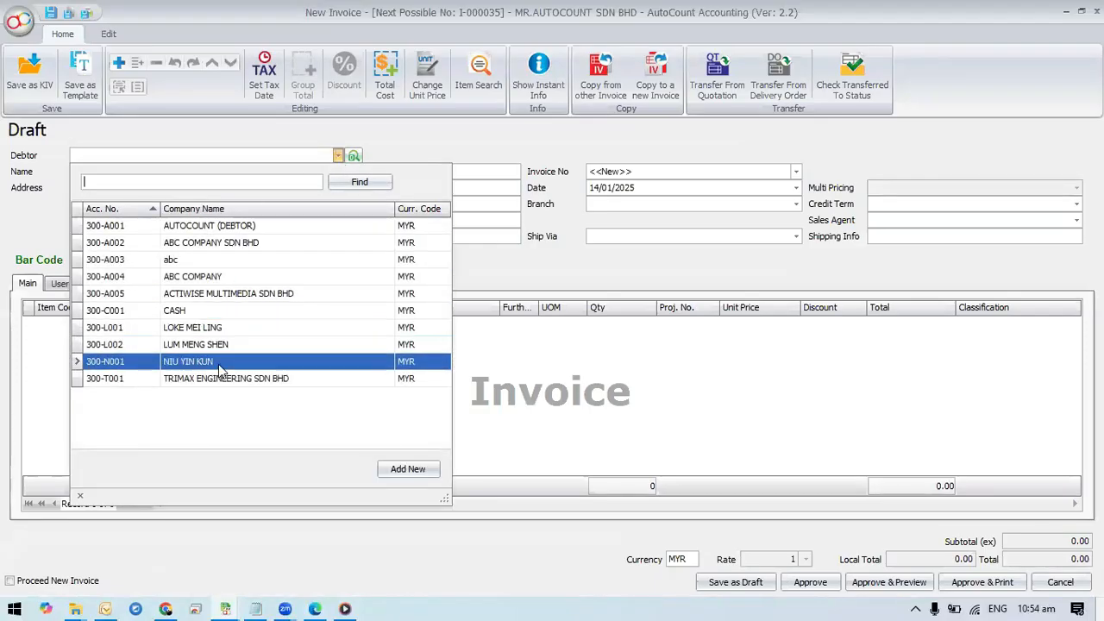
pyautogui.click(228, 294)
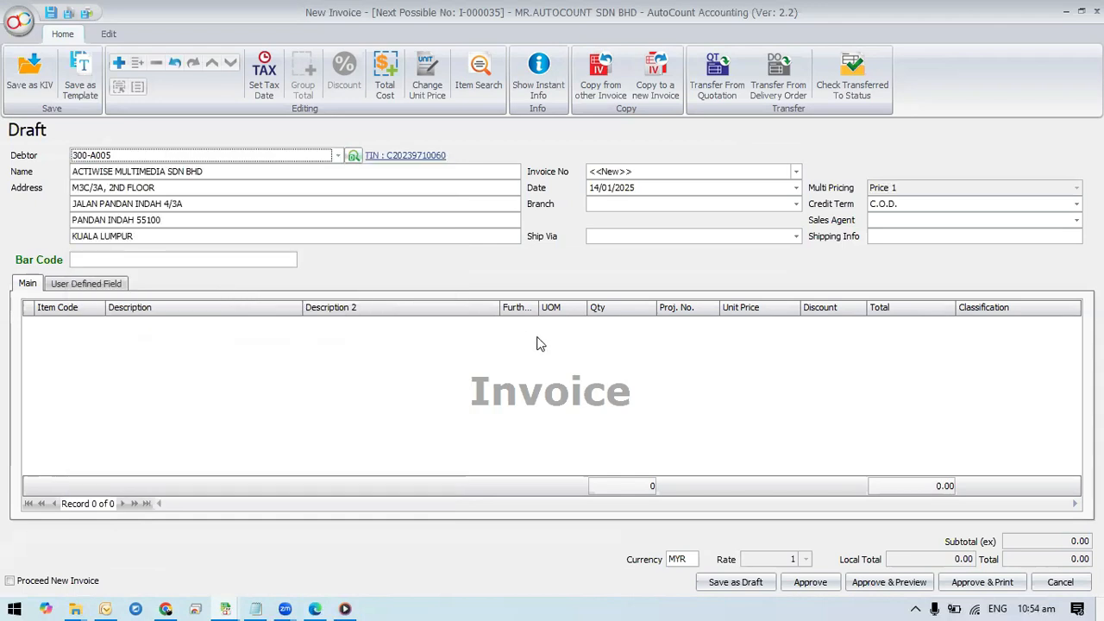
# - Add a detail line to the invoice with the item SERVICE (COMPUTER SERVICE)
pyautogui.rightClick(185, 348)
pyautogui.click(209, 354)
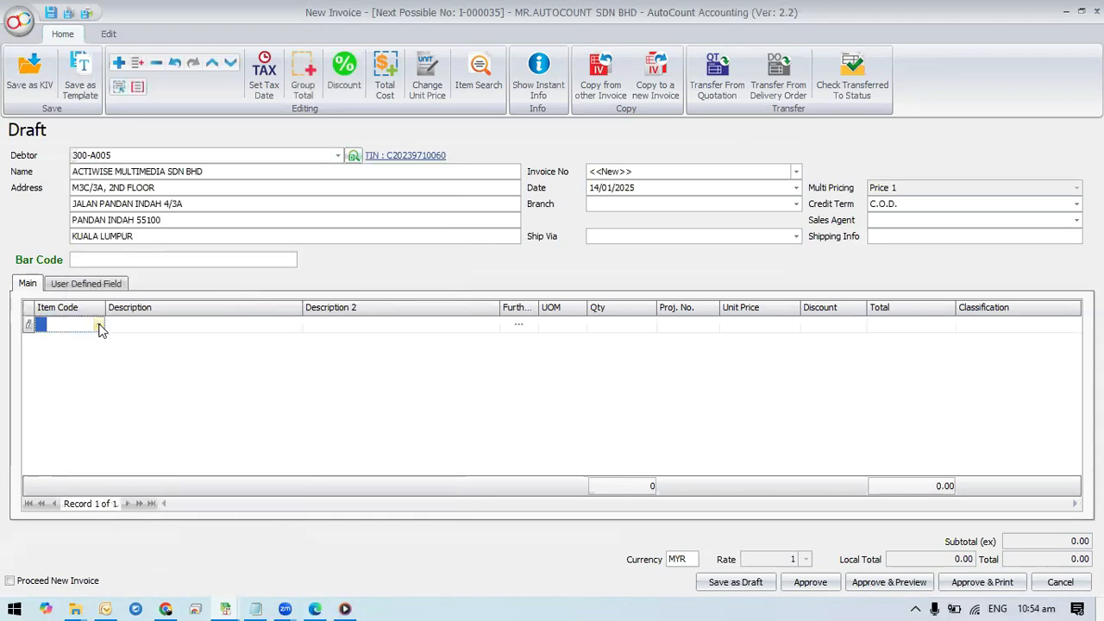
pyautogui.click(99, 326)
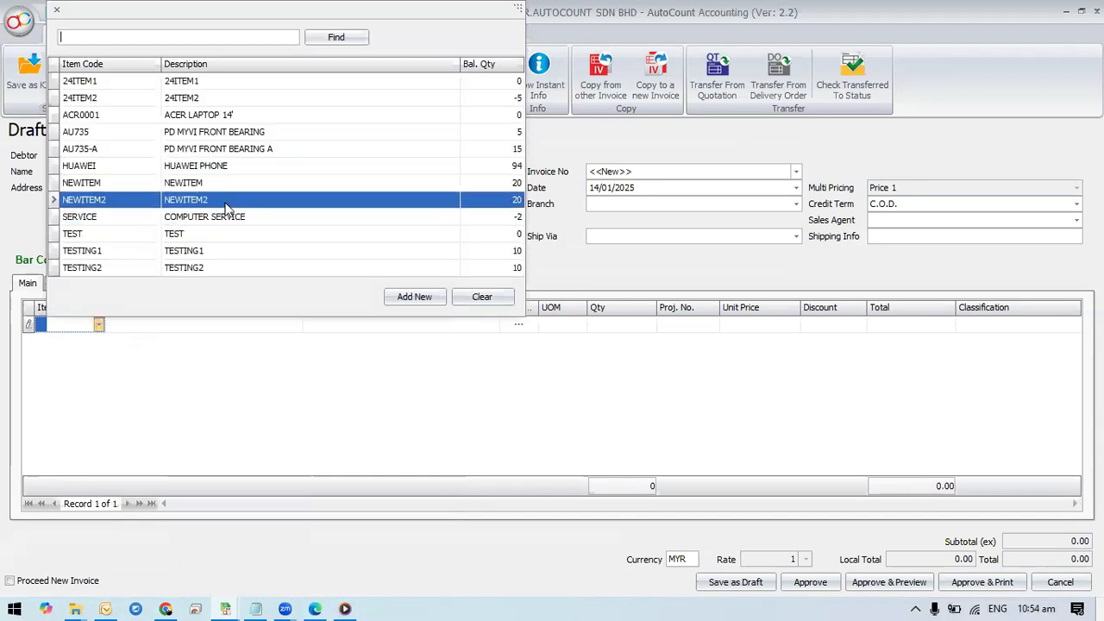
pyautogui.click(225, 222)
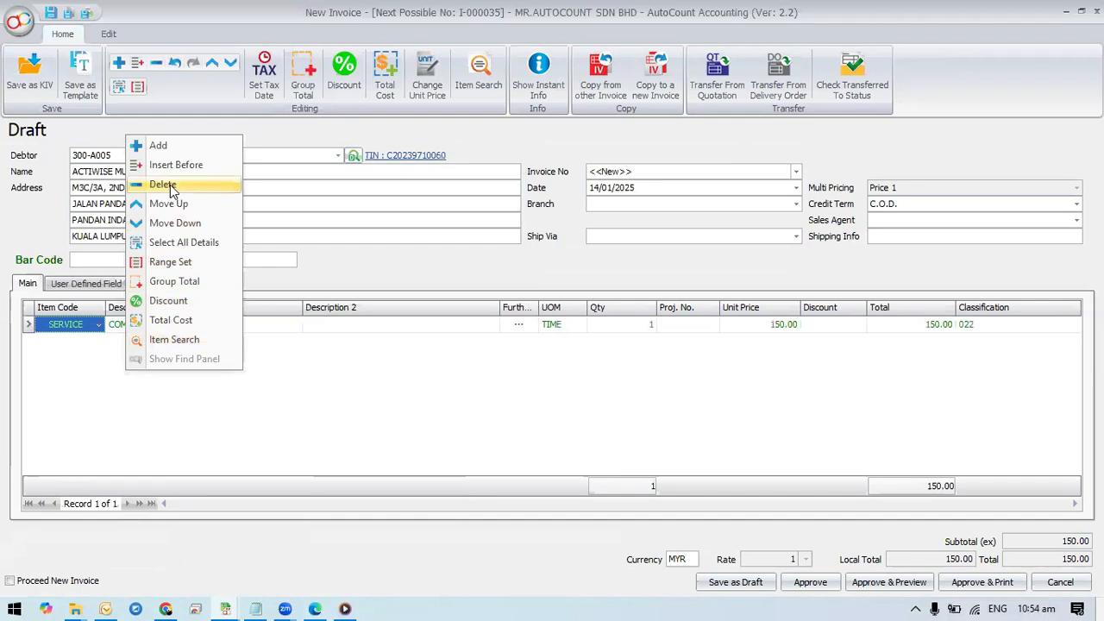
# - Add a second detail line to the invoice with the item ACR0001 (ACER LAPTOP 14')
pyautogui.click(158, 145)
pyautogui.click(100, 343)
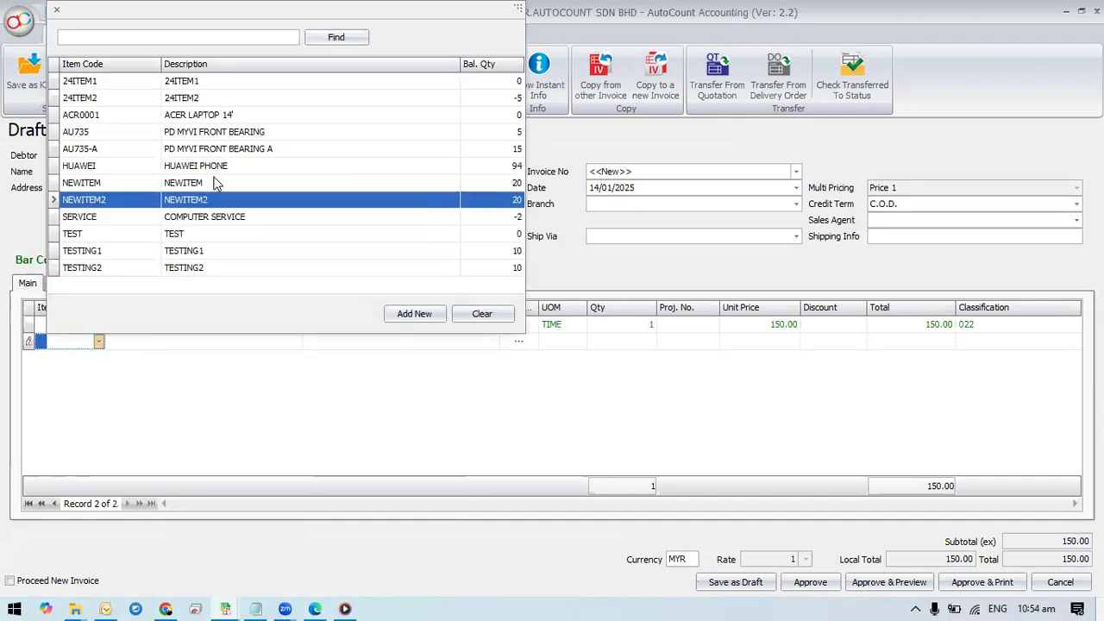
pyautogui.click(232, 119)
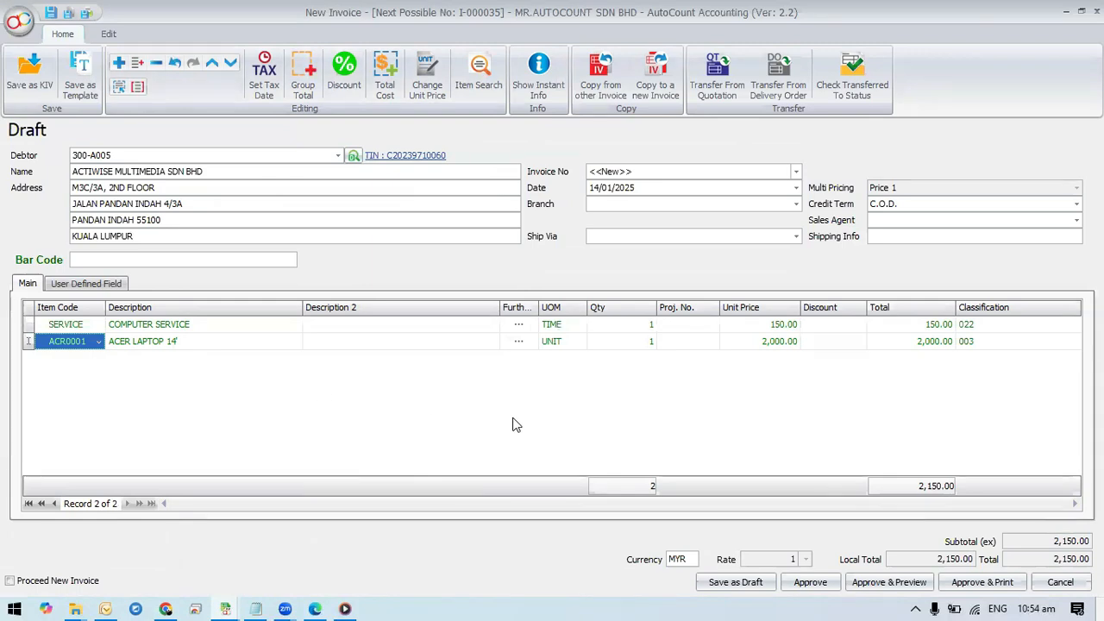
# - Approve and preview the invoice, accepting the negative stock quantities and using the Invoice (Malaysia e-Invoice) report, and close the preview
pyautogui.click(894, 584)
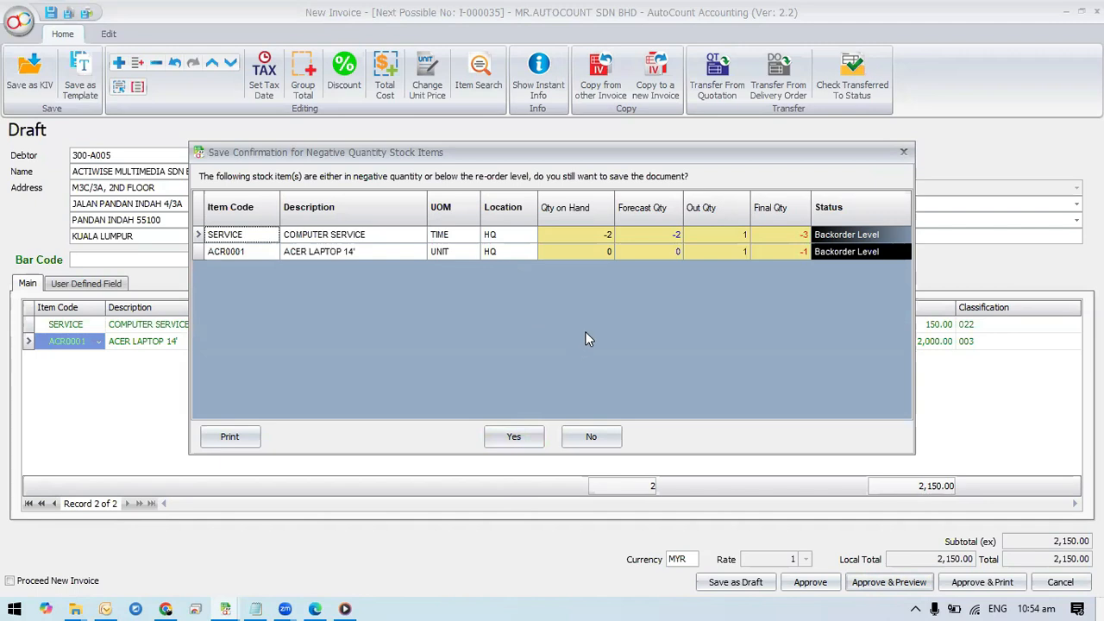
pyautogui.click(518, 438)
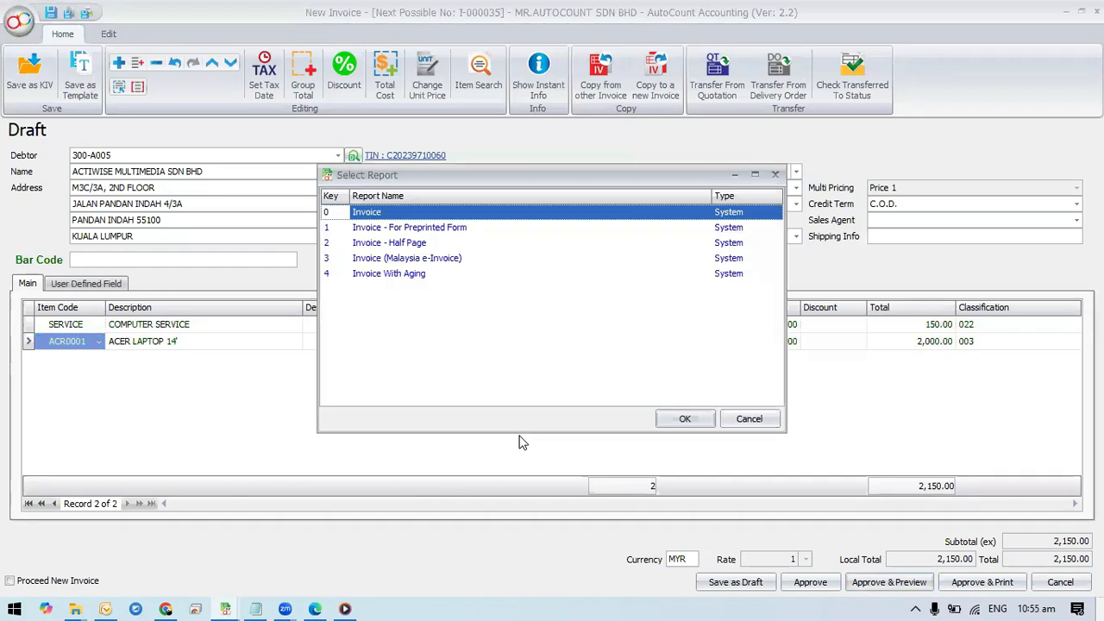
pyautogui.click(408, 260)
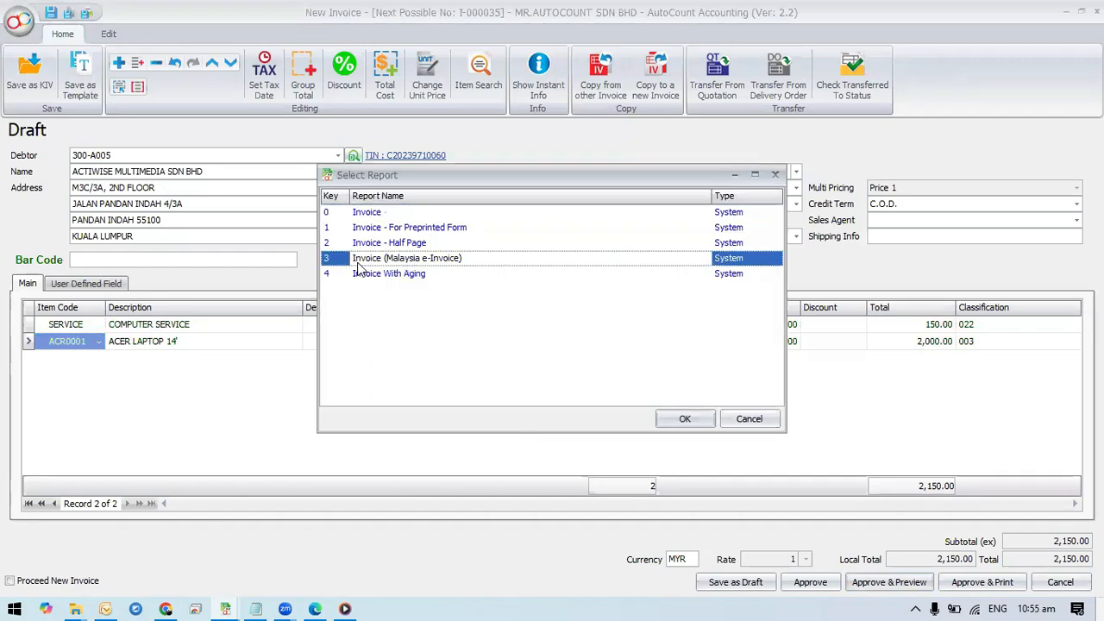
pyautogui.doubleClick(385, 260)
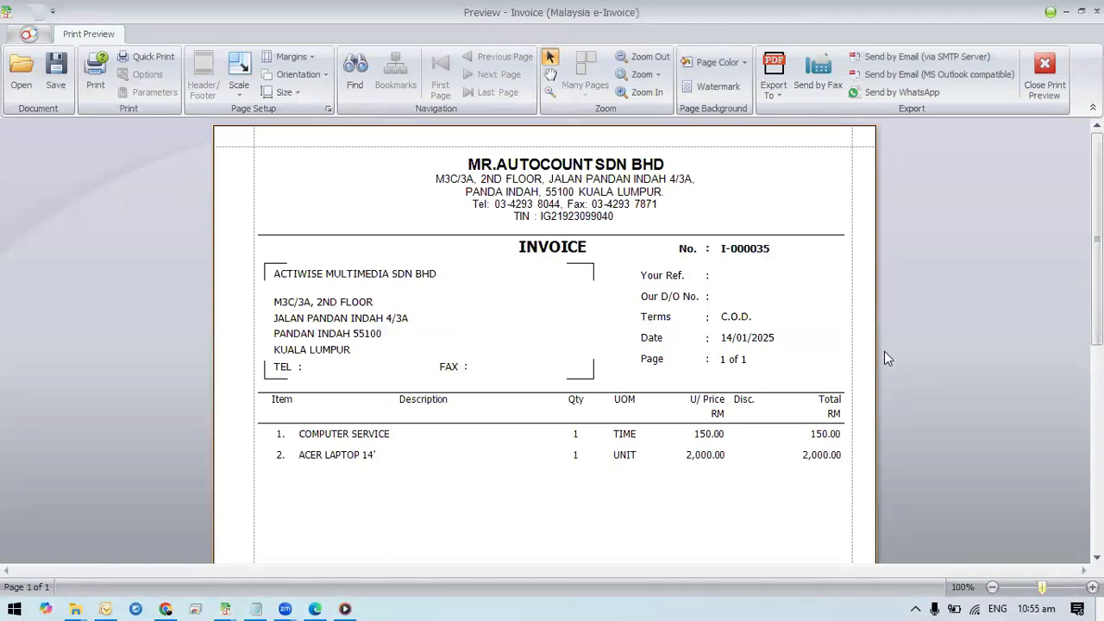
pyautogui.press('Escape')
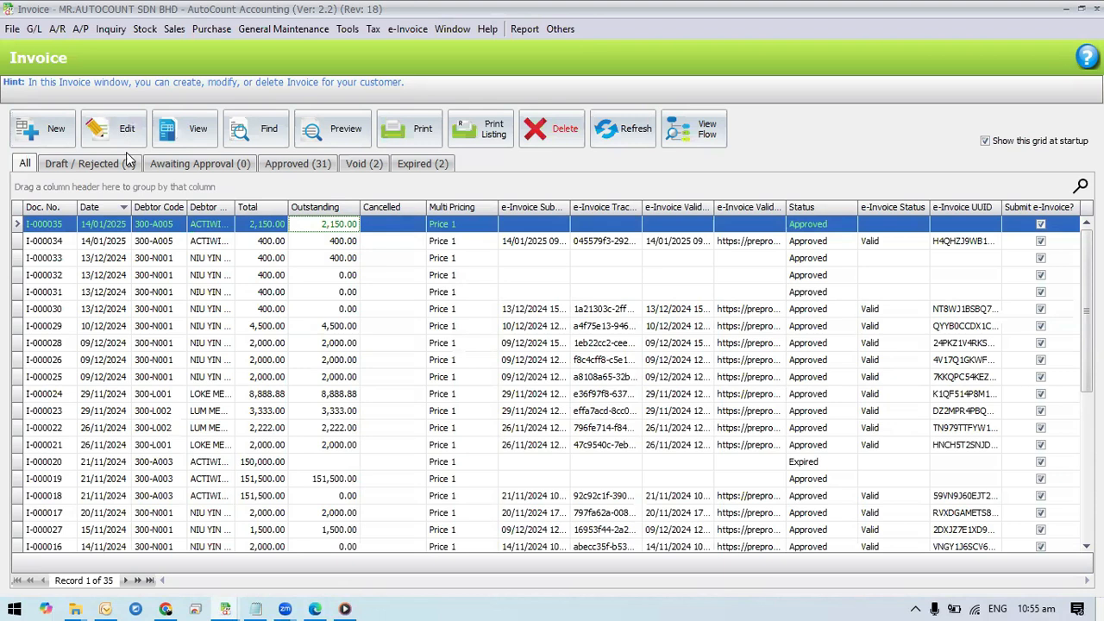
# - View invoice I-000035, check its Submit e-Invoice and Consolidated e-Invoice options, and close it
pyautogui.doubleClick(334, 226)
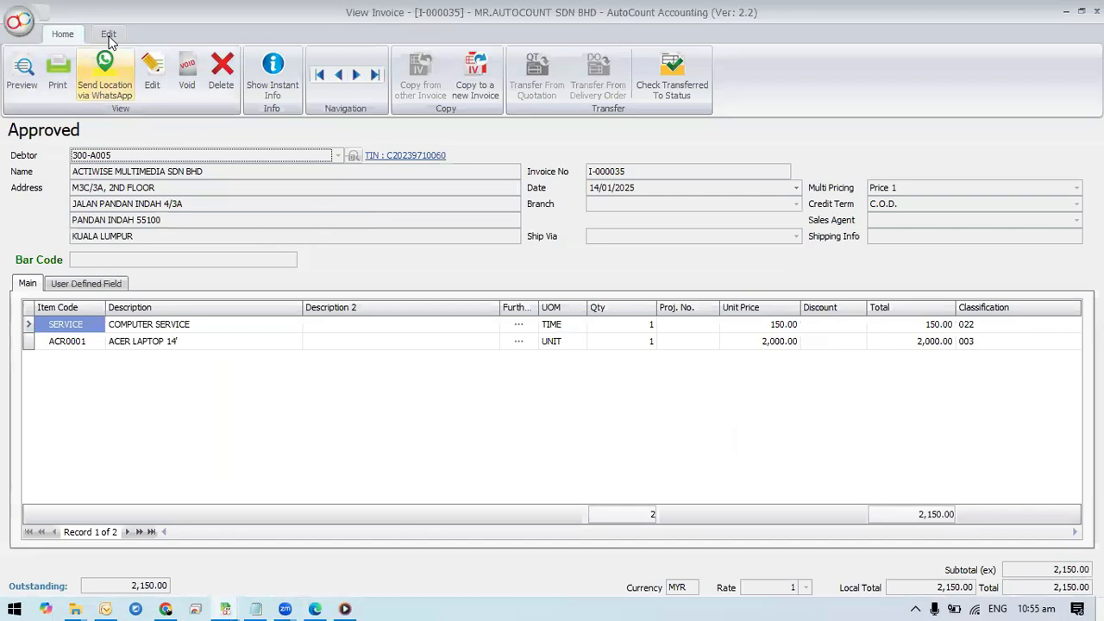
pyautogui.click(109, 36)
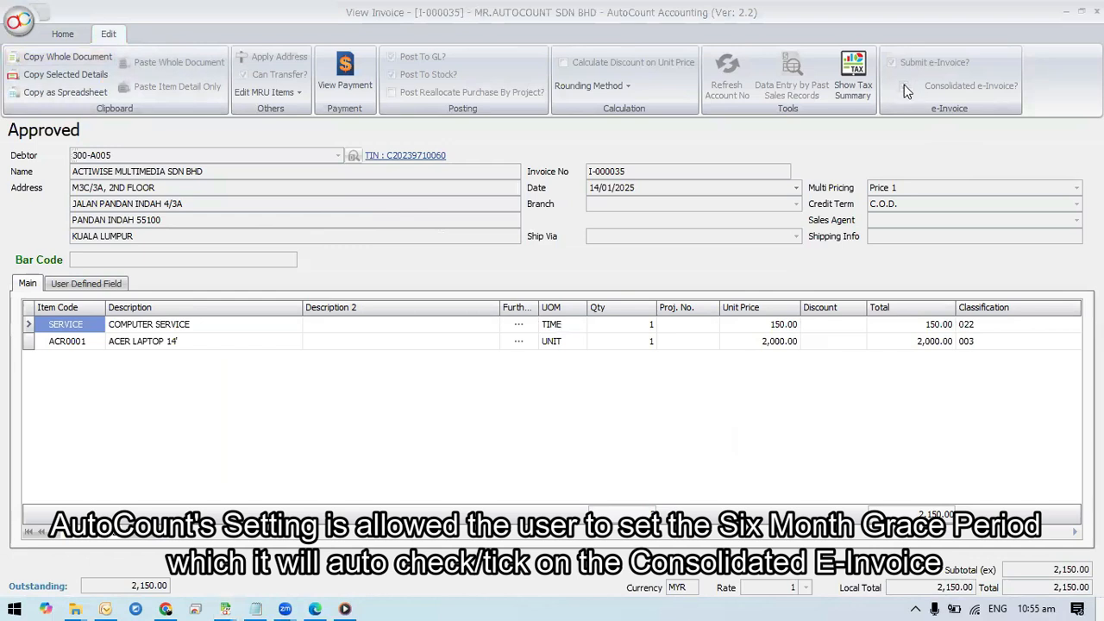
pyautogui.click(834, 263)
pyautogui.click(657, 174)
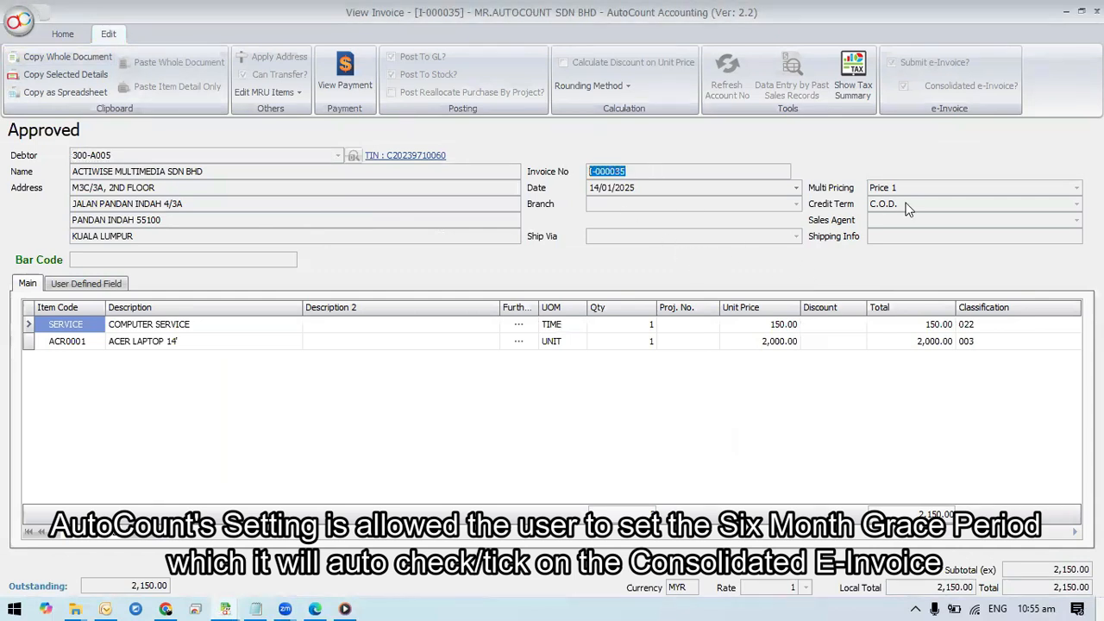
pyautogui.press('Escape')
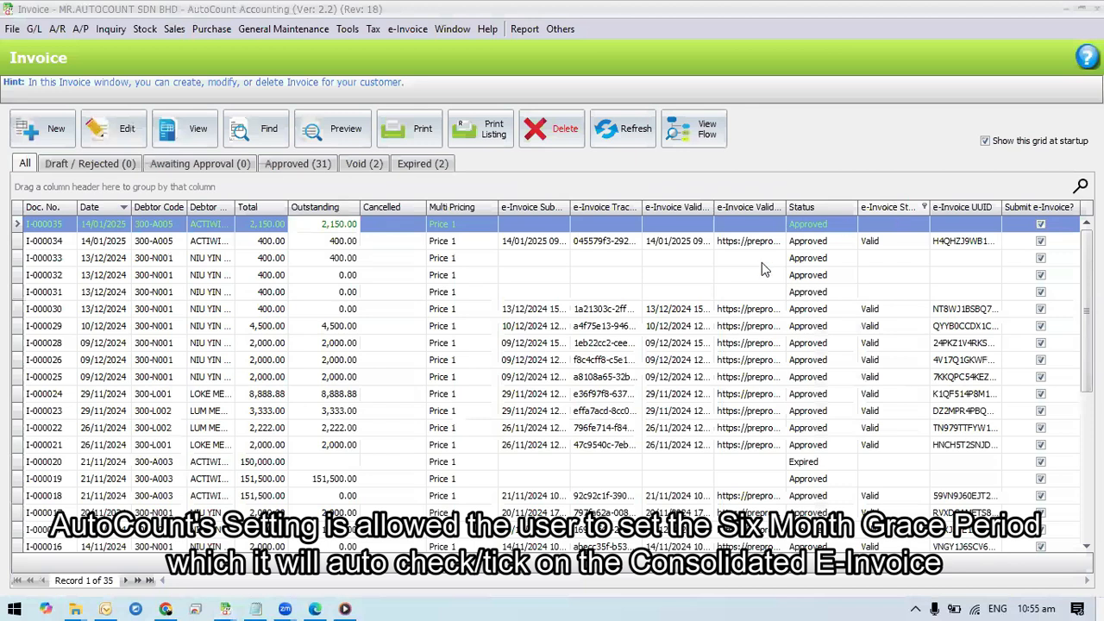
# - Copy invoice I-000035 to a new invoice and approve the copy, accepting the negative stock quantities
pyautogui.rightClick(457, 230)
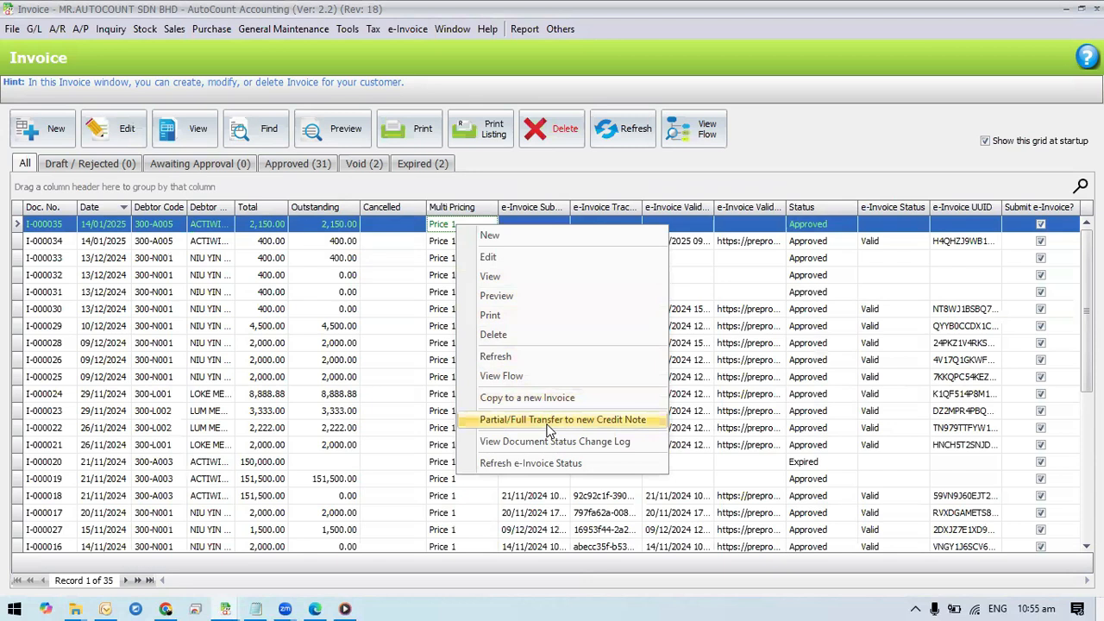
pyautogui.click(802, 160)
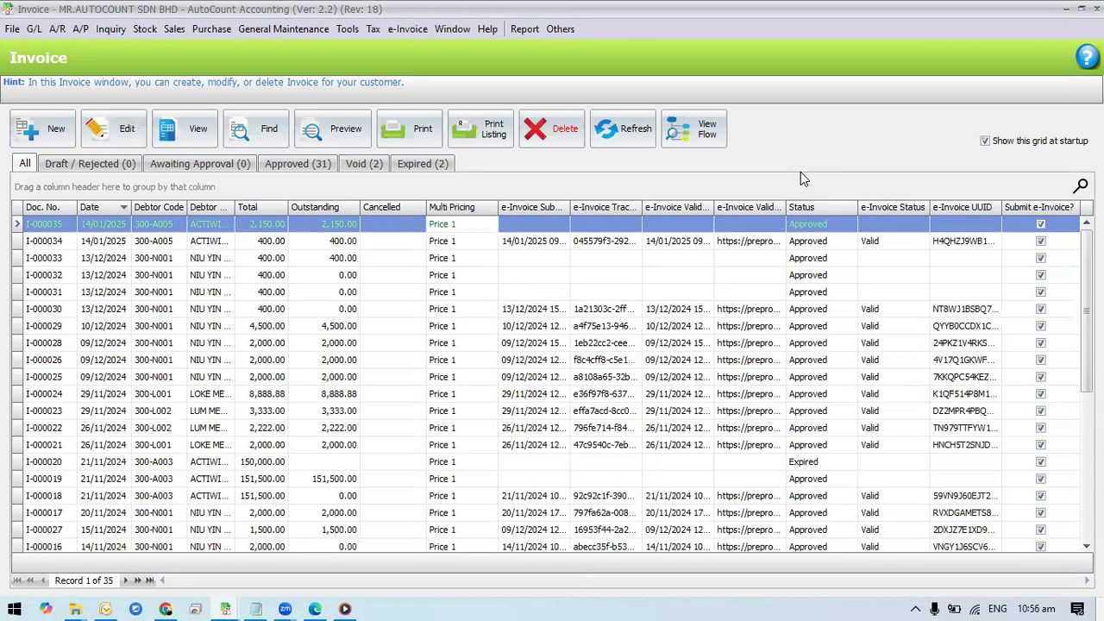
pyautogui.rightClick(364, 225)
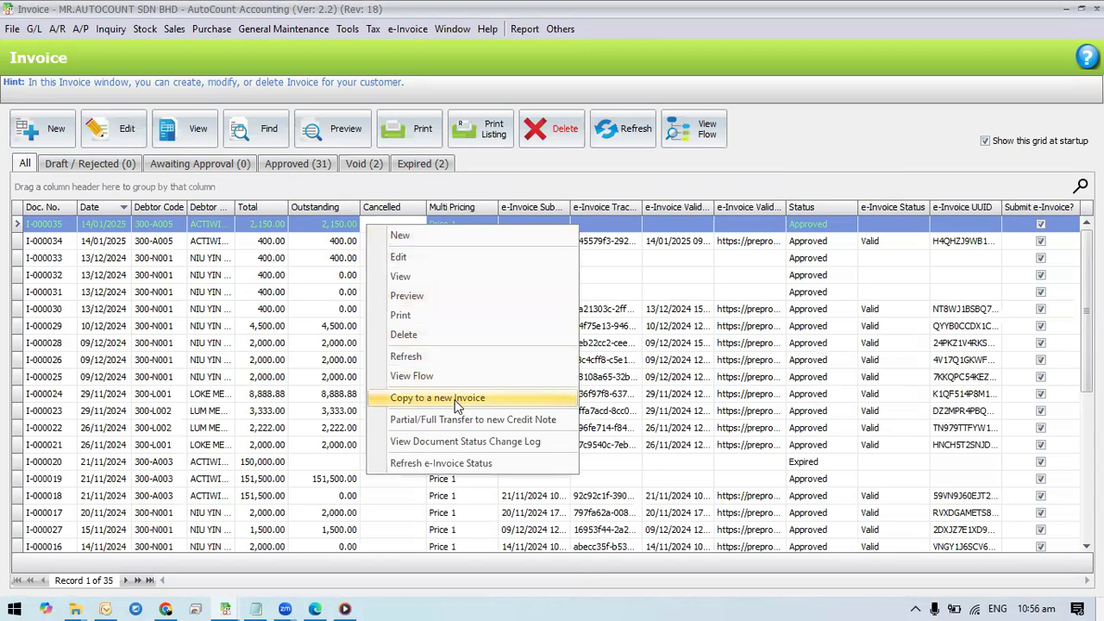
pyautogui.click(486, 404)
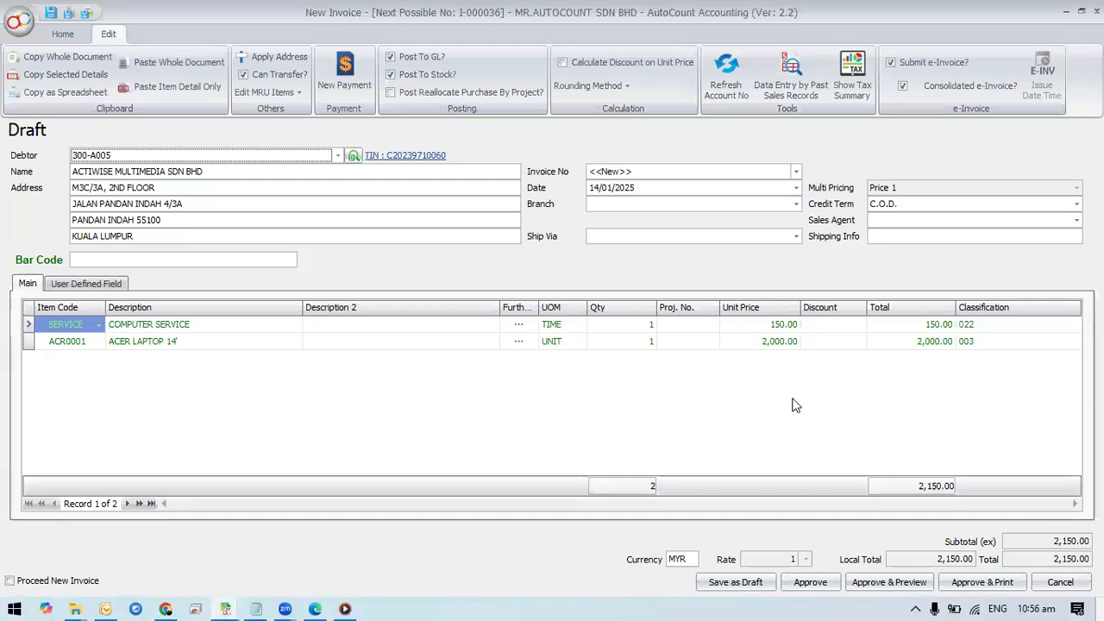
pyautogui.click(820, 584)
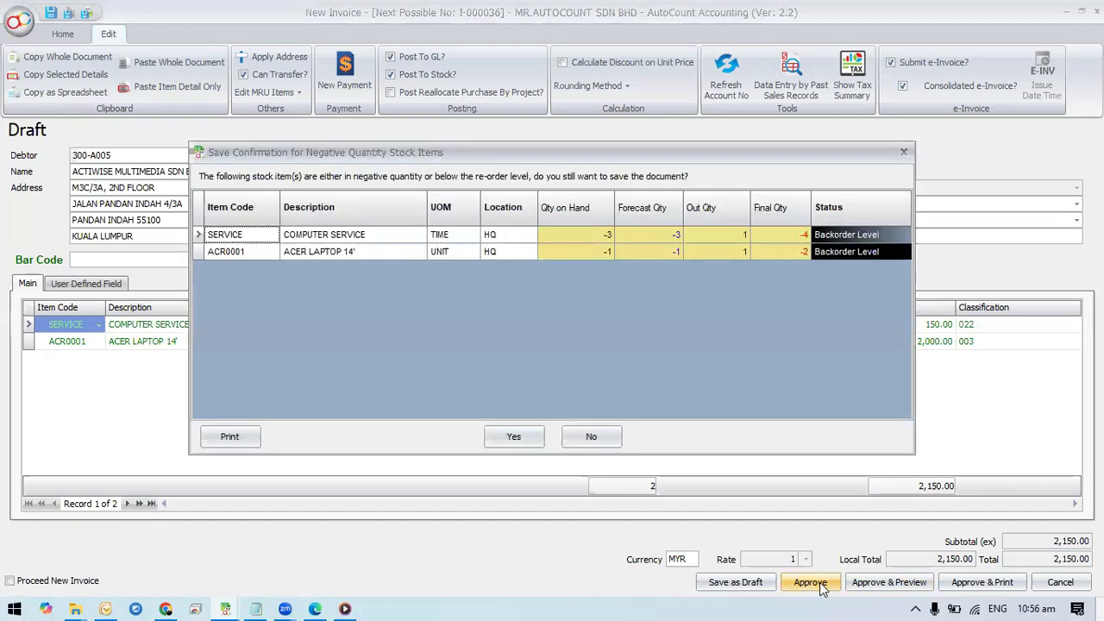
pyautogui.click(529, 439)
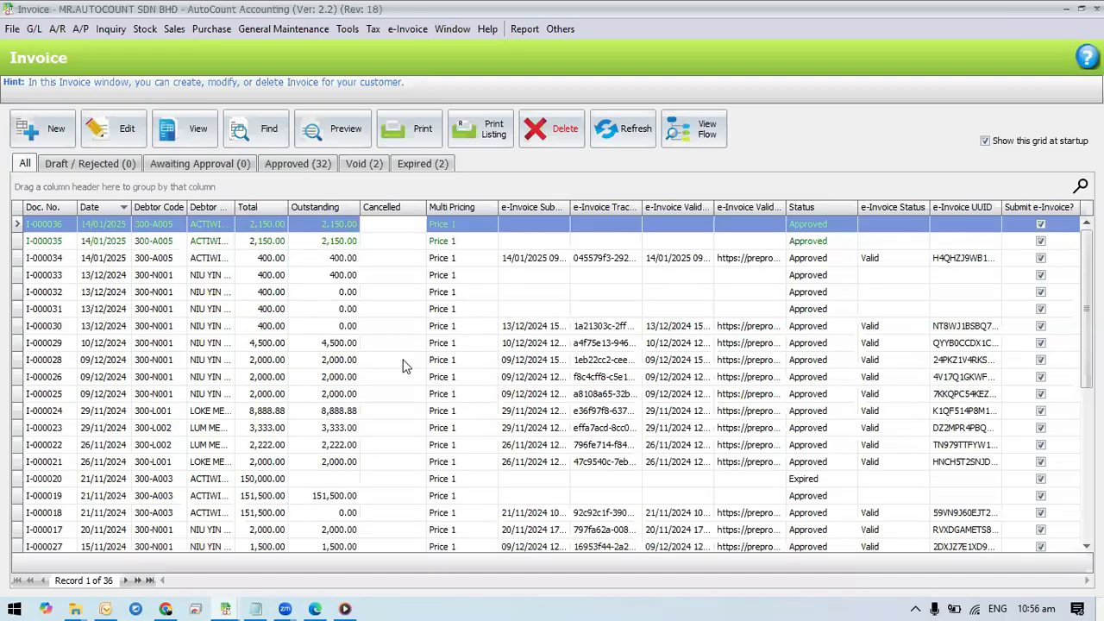
# - Copy invoice I-000036 to another new invoice and approve it, accepting the negative stock quantities
pyautogui.rightClick(340, 225)
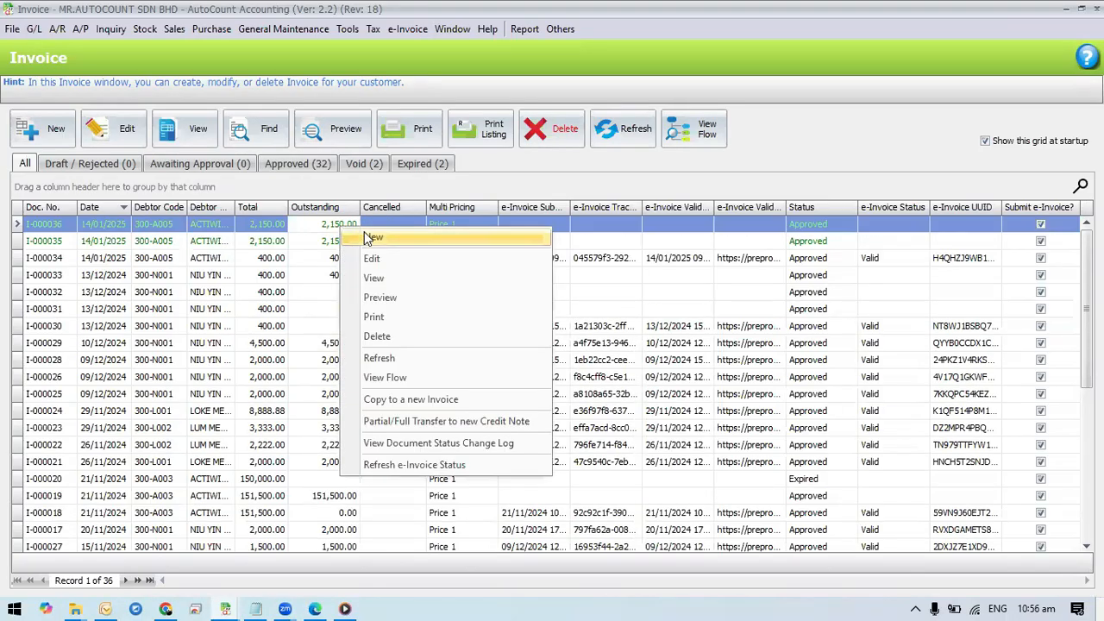
pyautogui.click(464, 400)
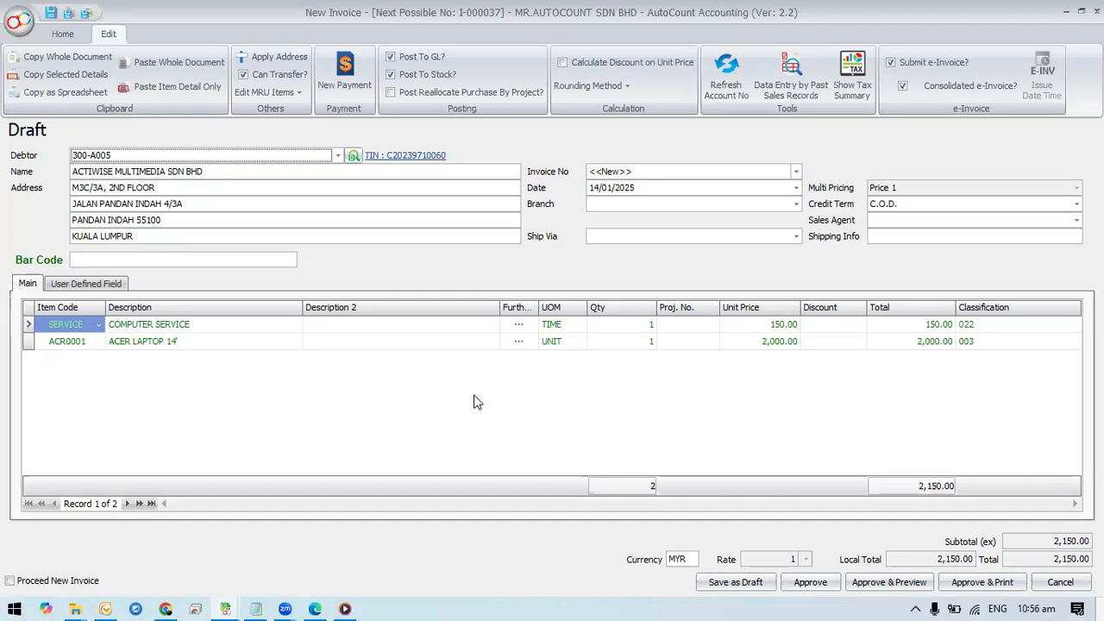
pyautogui.click(811, 585)
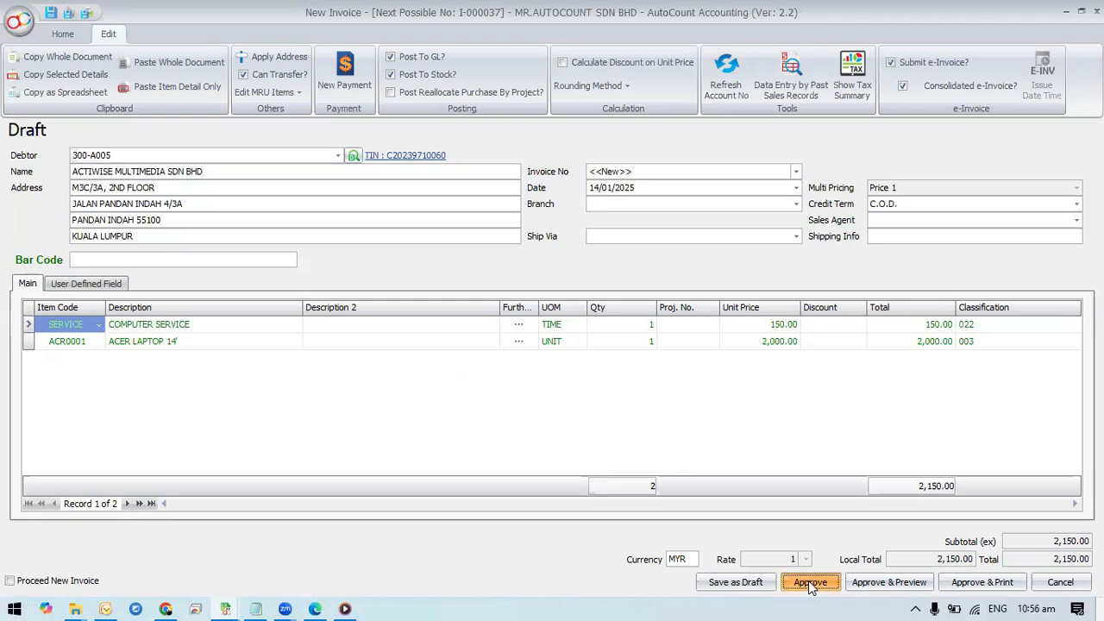
pyautogui.click(525, 437)
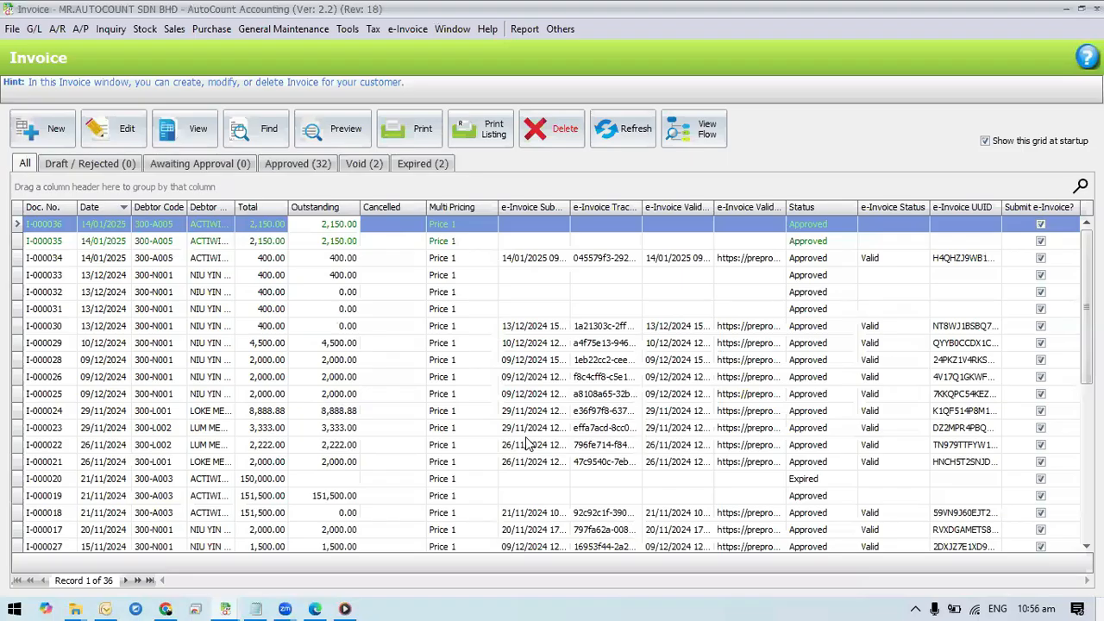
pyautogui.click(345, 259)
pyautogui.click(345, 245)
pyautogui.click(346, 227)
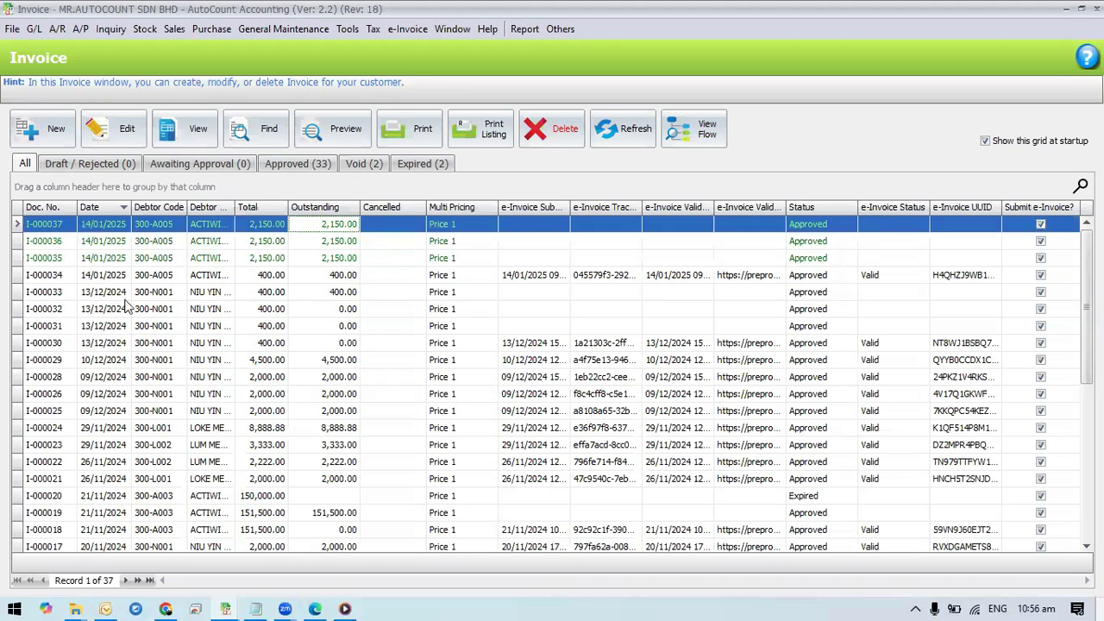
# - Generate and save a new consolidated e-Invoice for the date range 01/01/2025 to 14/01/2025 with only the Invoice document type
pyautogui.click(409, 35)
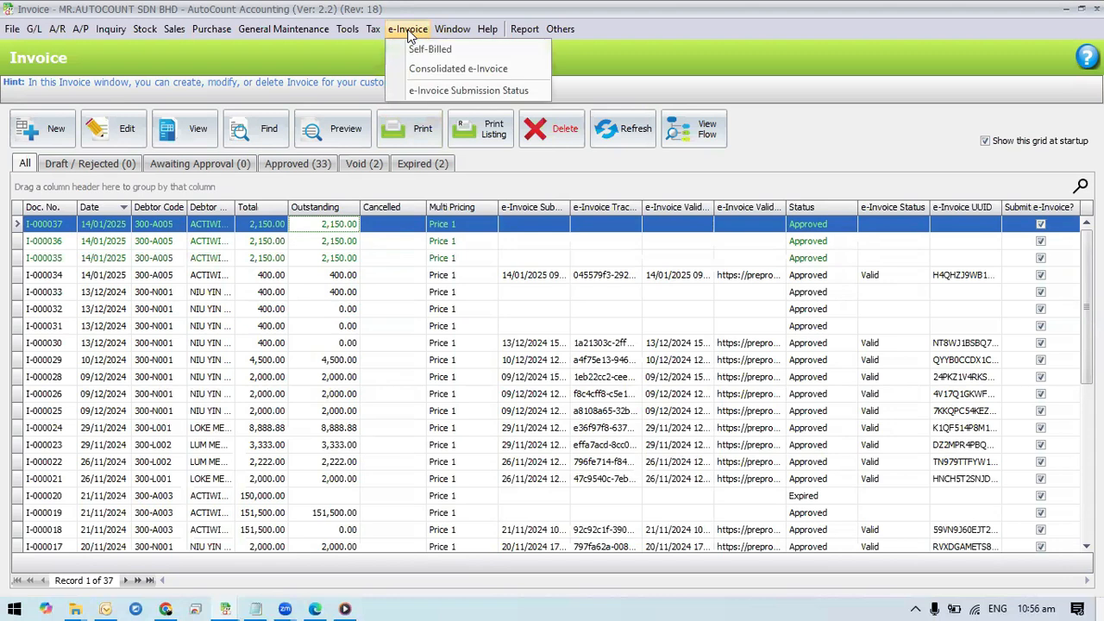
pyautogui.click(493, 73)
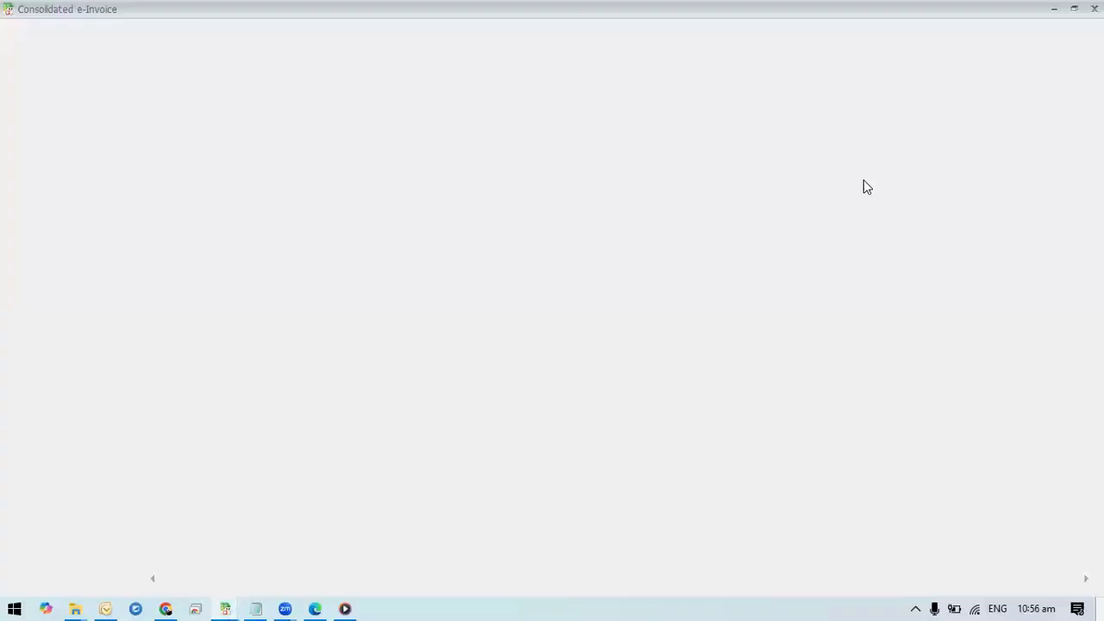
pyautogui.click(56, 135)
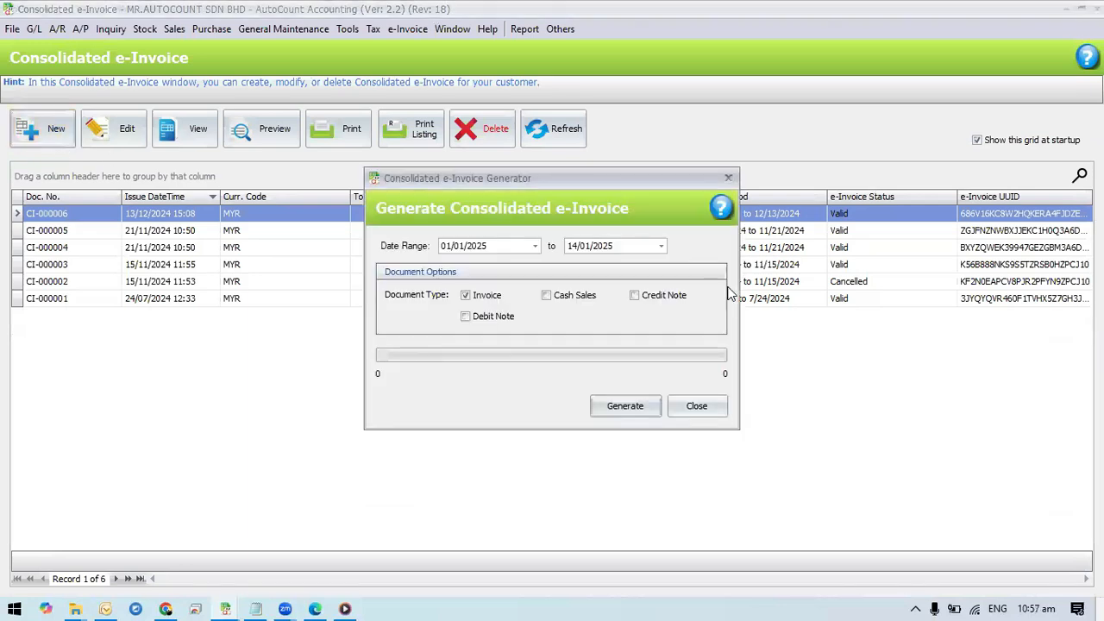
pyautogui.click(481, 247)
pyautogui.press('Tab')
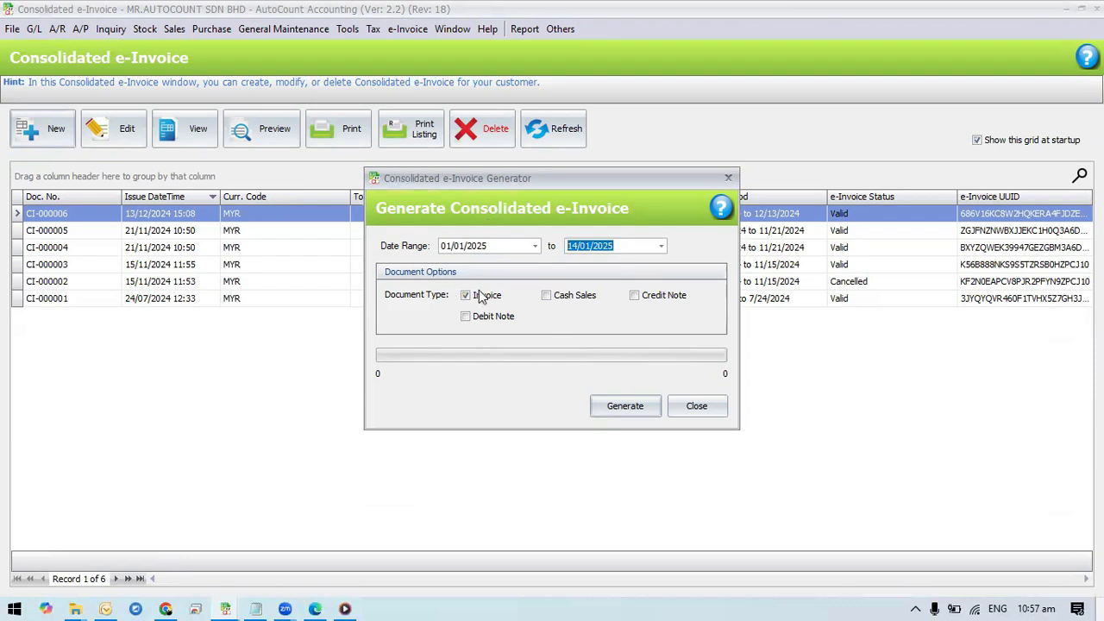
pyautogui.click(626, 409)
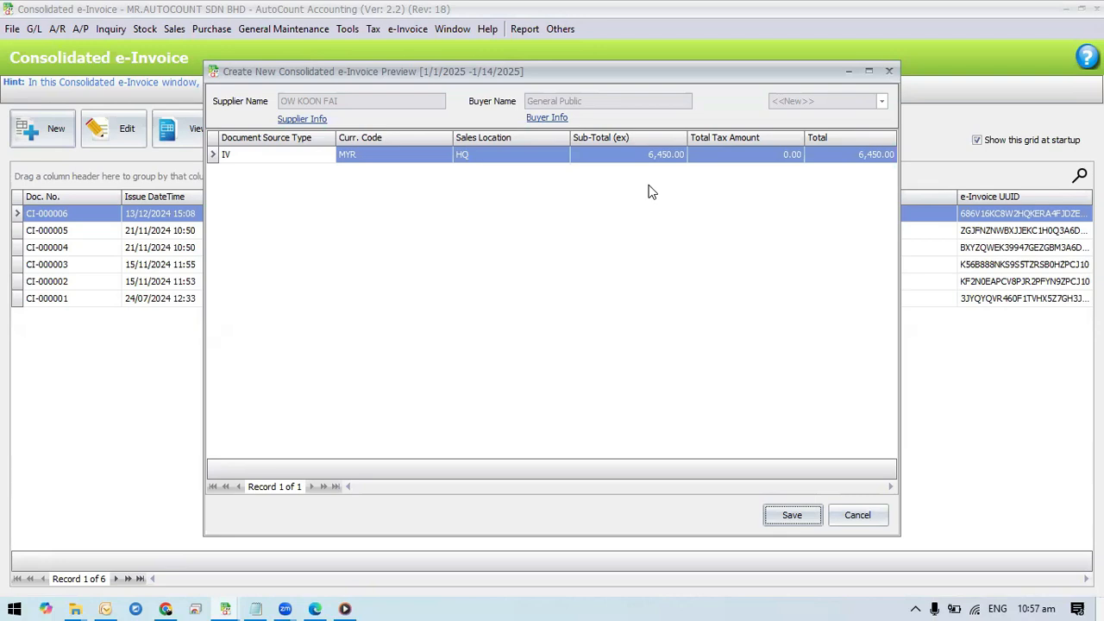
pyautogui.click(795, 519)
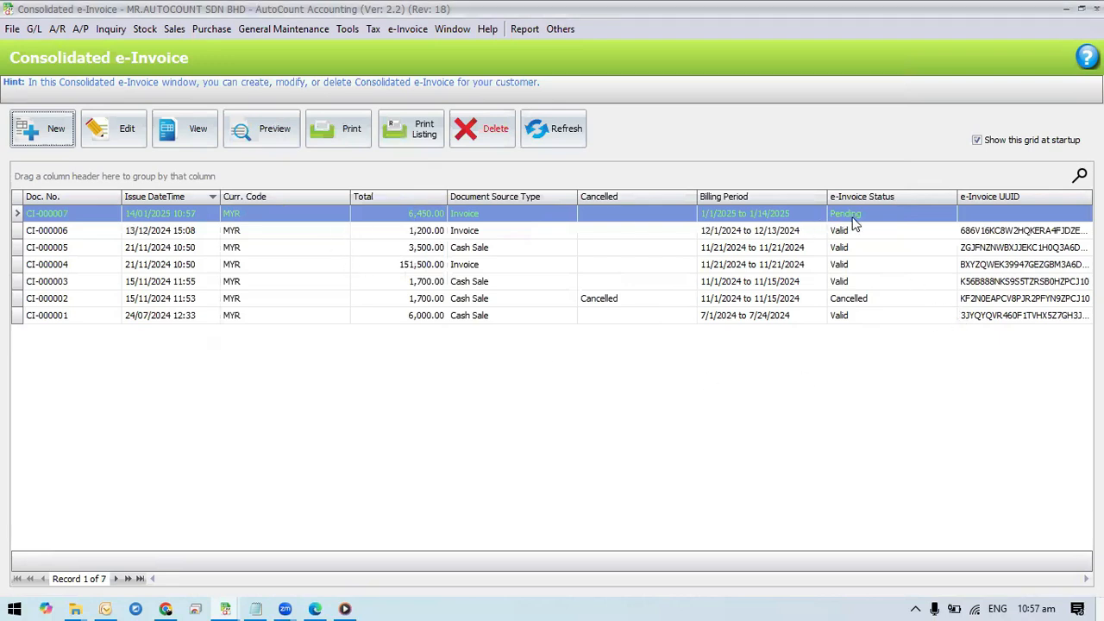
# - View the new consolidated e-Invoice's validation status and details, close it and refresh the consolidated e-Invoice list
pyautogui.click(192, 135)
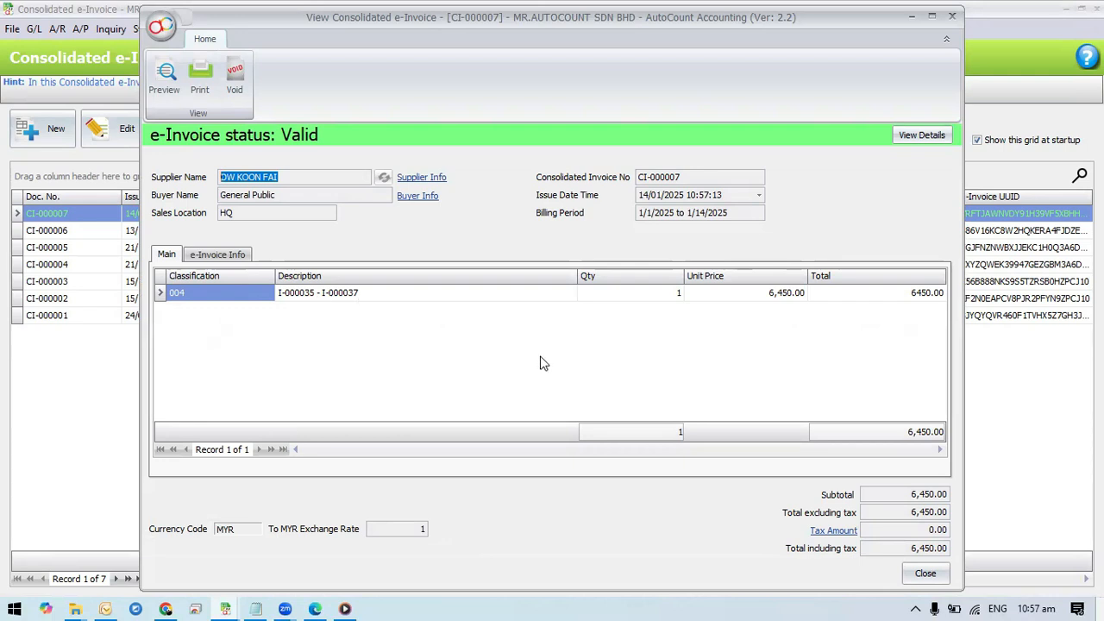
pyautogui.click(916, 575)
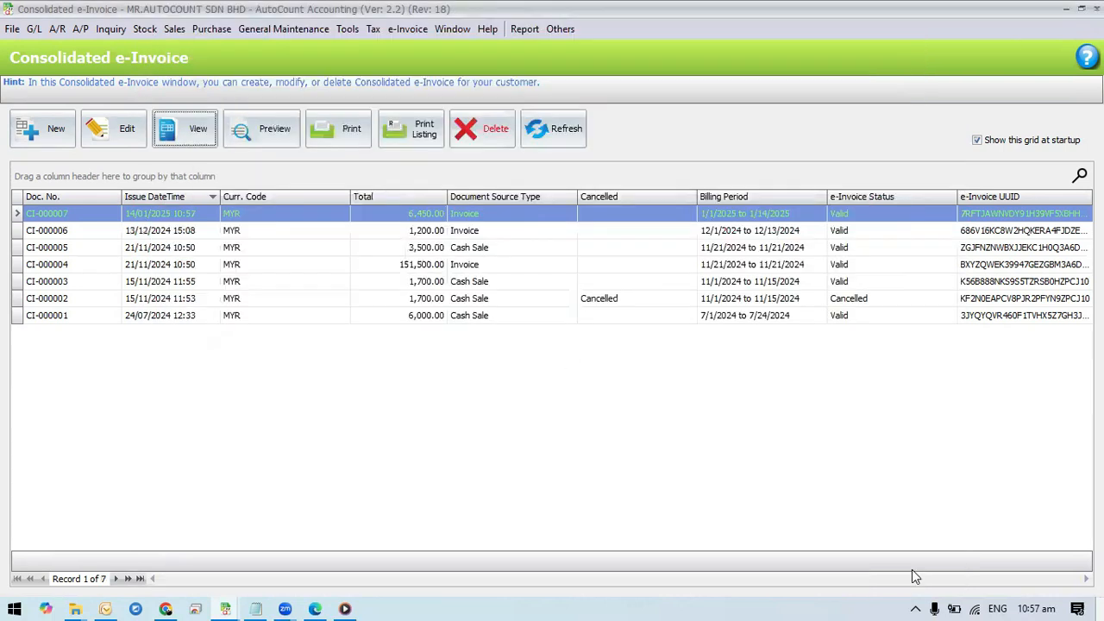
pyautogui.click(553, 136)
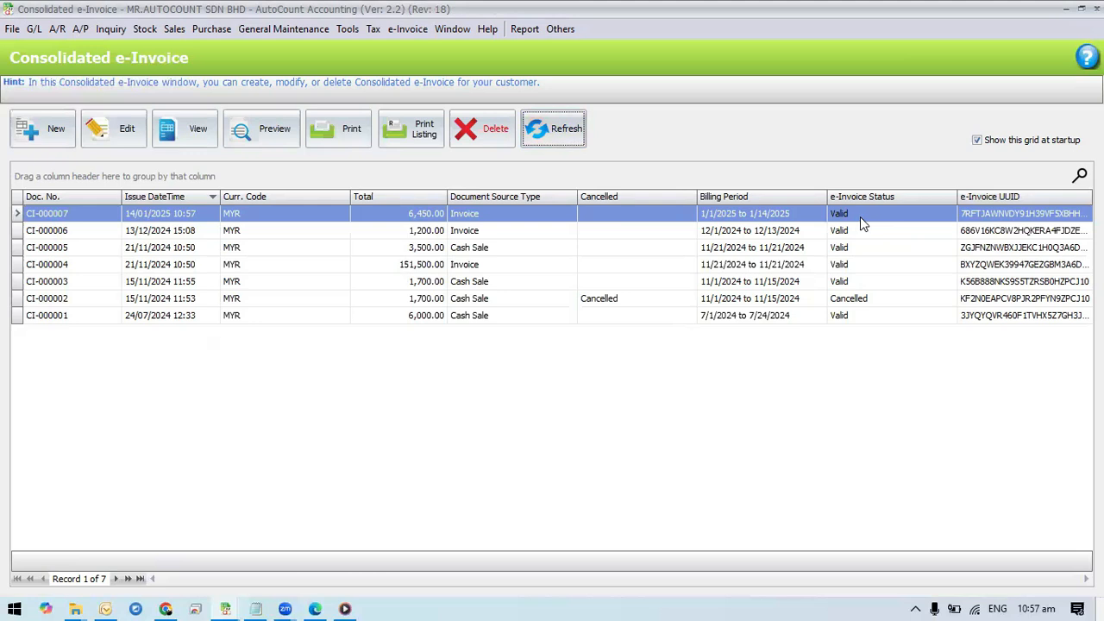
# - Preview the new consolidated e-Invoice with the Consolidated e-Invoice report and check its invoice range, total and LHDN validated link
pyautogui.click(256, 145)
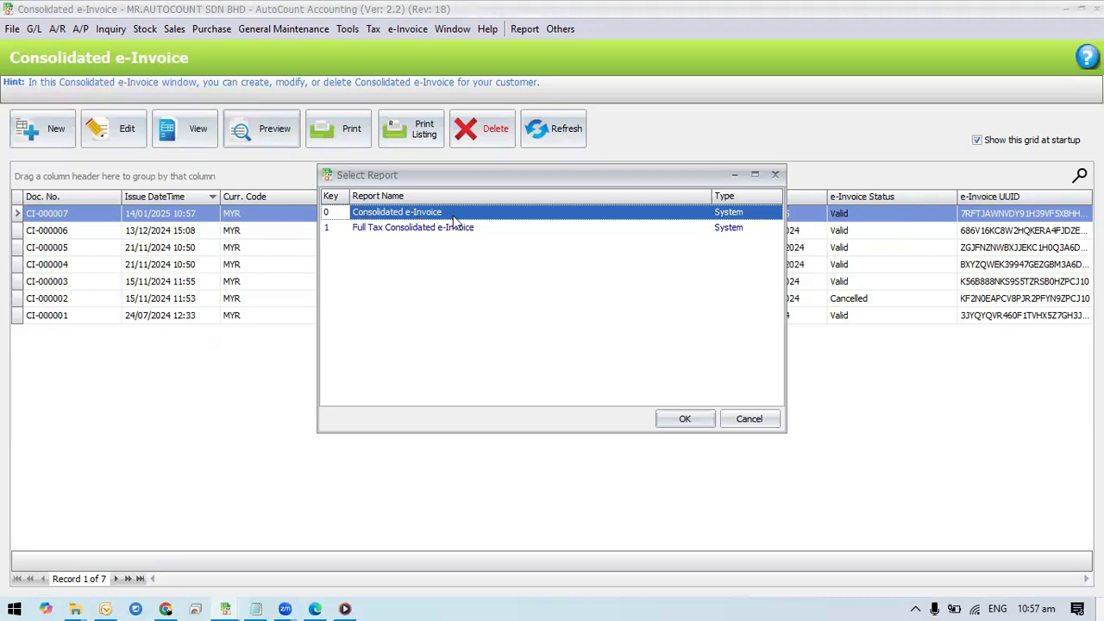
pyautogui.click(682, 421)
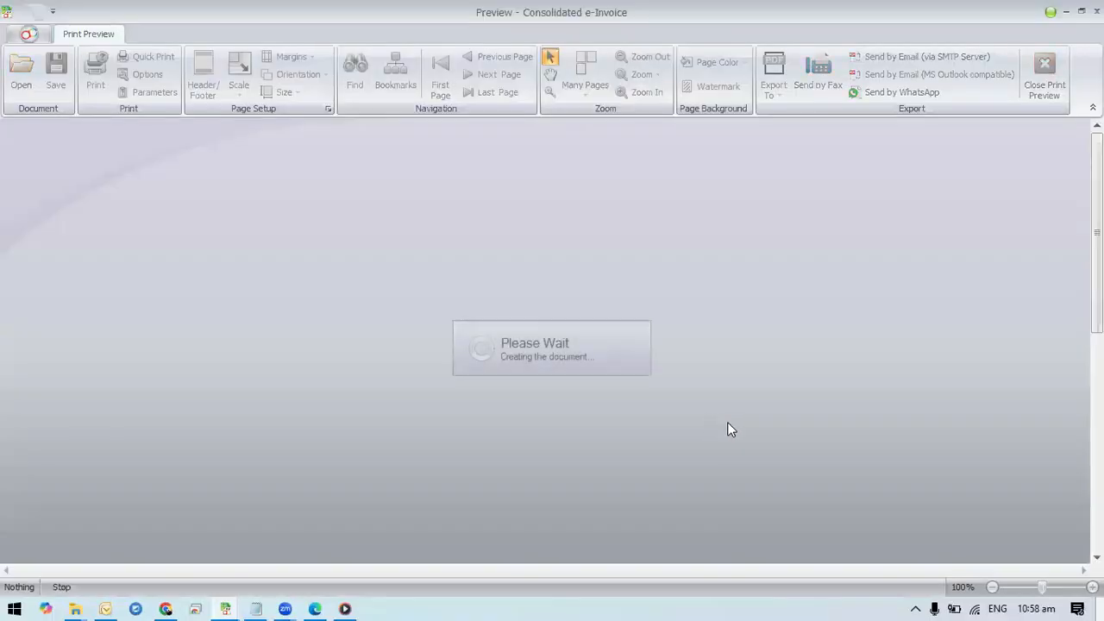
pyautogui.scroll(-1, 806, 349)
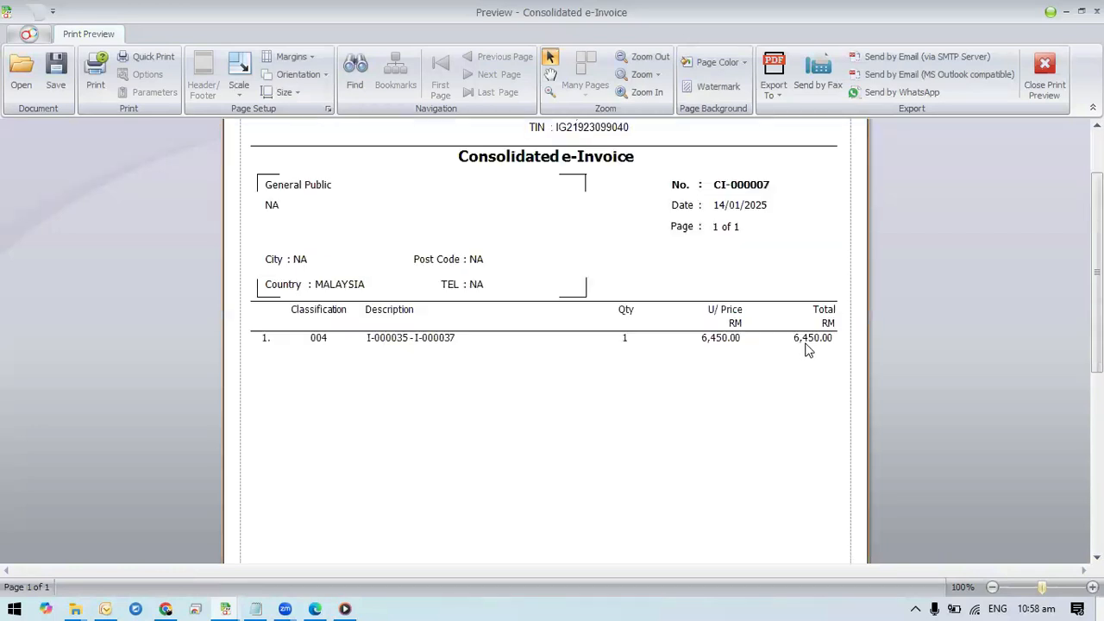
pyautogui.scroll(-3, 807, 349)
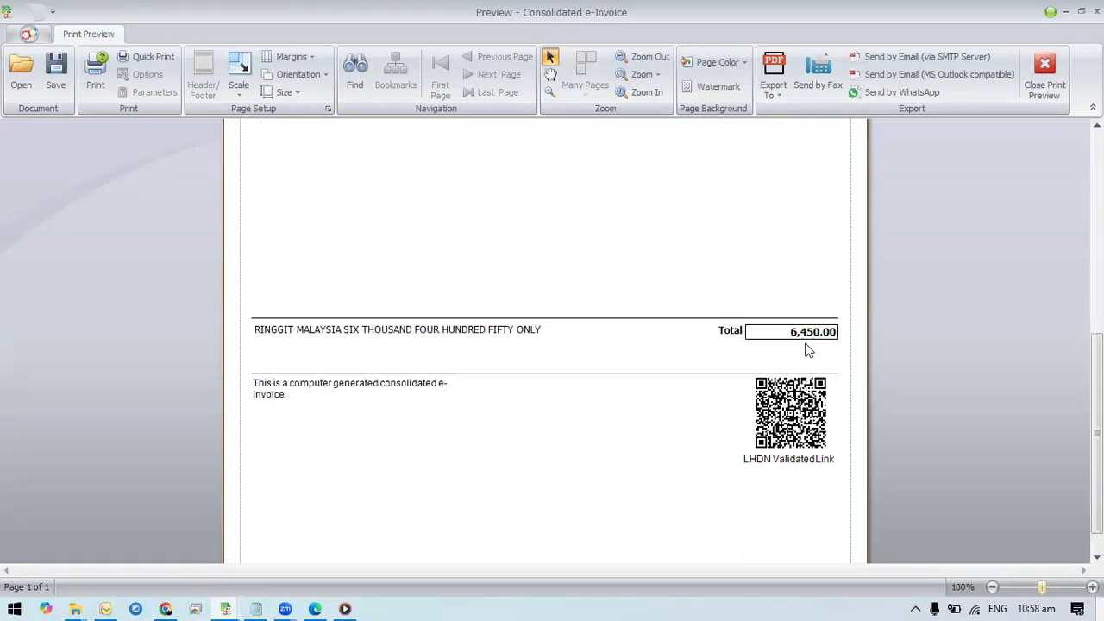
# - Open the consolidated e-Invoice's LHDN validated link and check the e-Invoice number, supplier name and buyer name
pyautogui.click(808, 415)
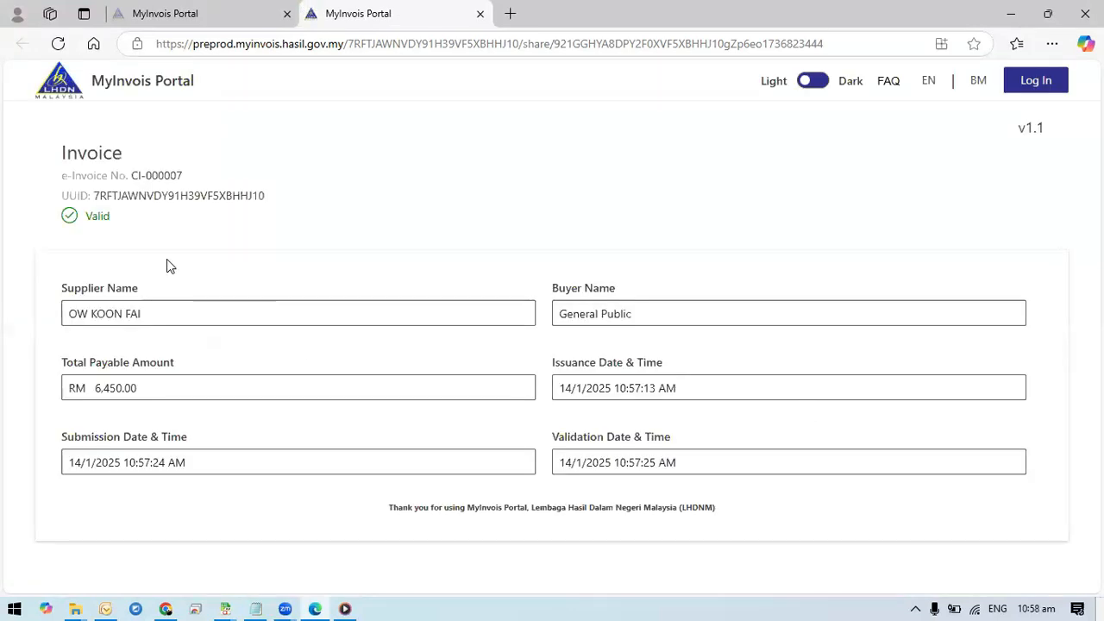
pyautogui.moveTo(131, 175); pyautogui.dragTo(141, 175)
pyautogui.click(399, 278)
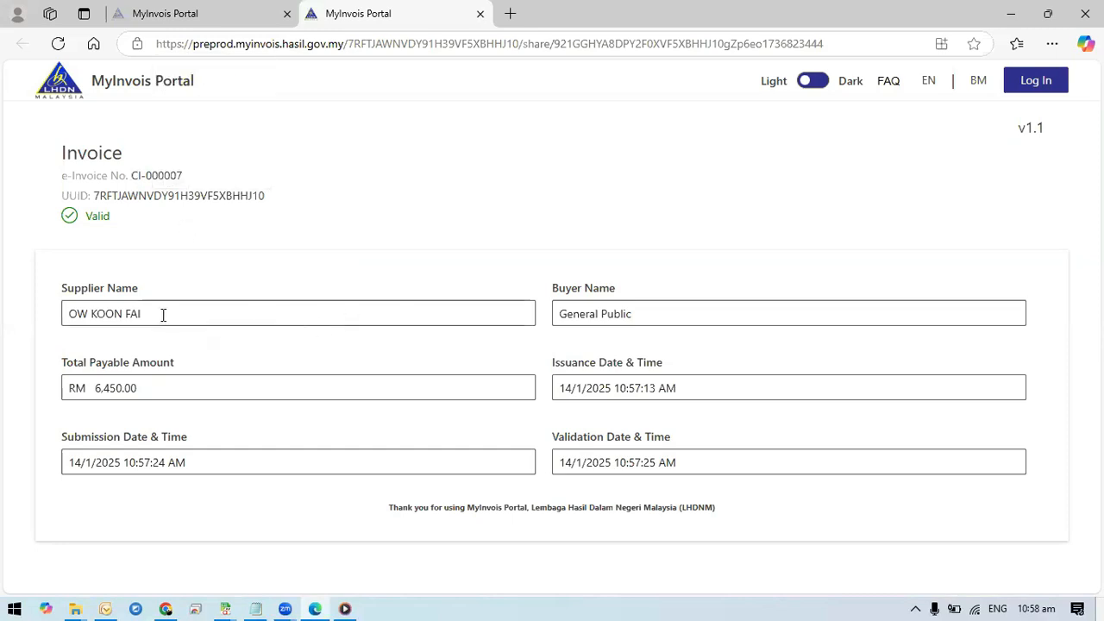
pyautogui.moveTo(163, 316); pyautogui.dragTo(47, 315)
pyautogui.moveTo(635, 314); pyautogui.dragTo(556, 314)
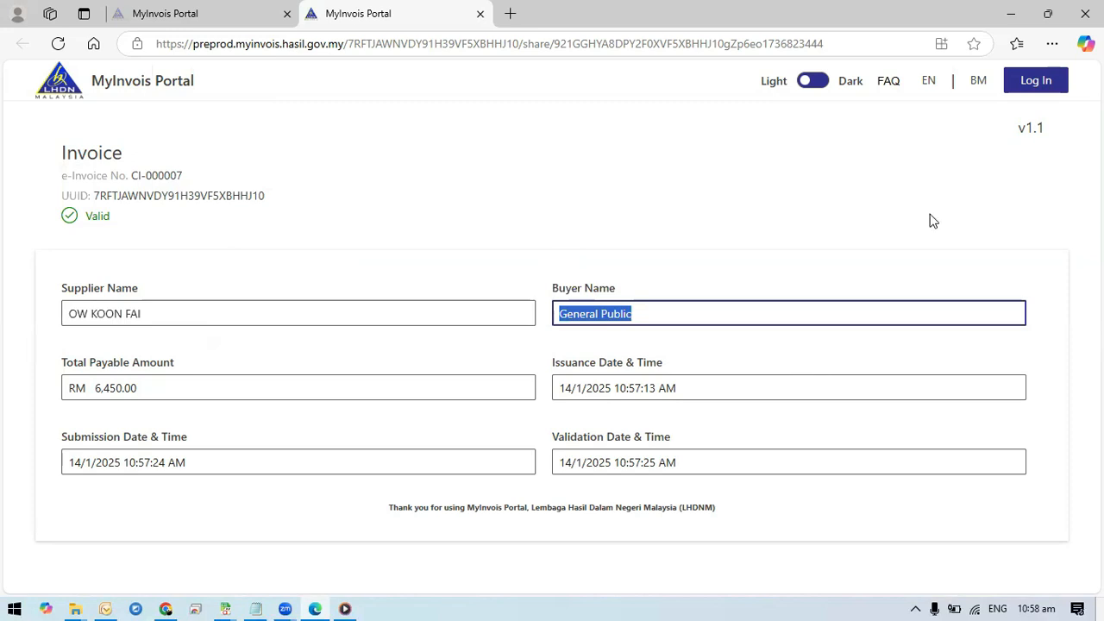
# - Switch to the signed-in MyInvois Portal in Chrome and open document CI-000007 from the submitted documents
pyautogui.click(163, 605)
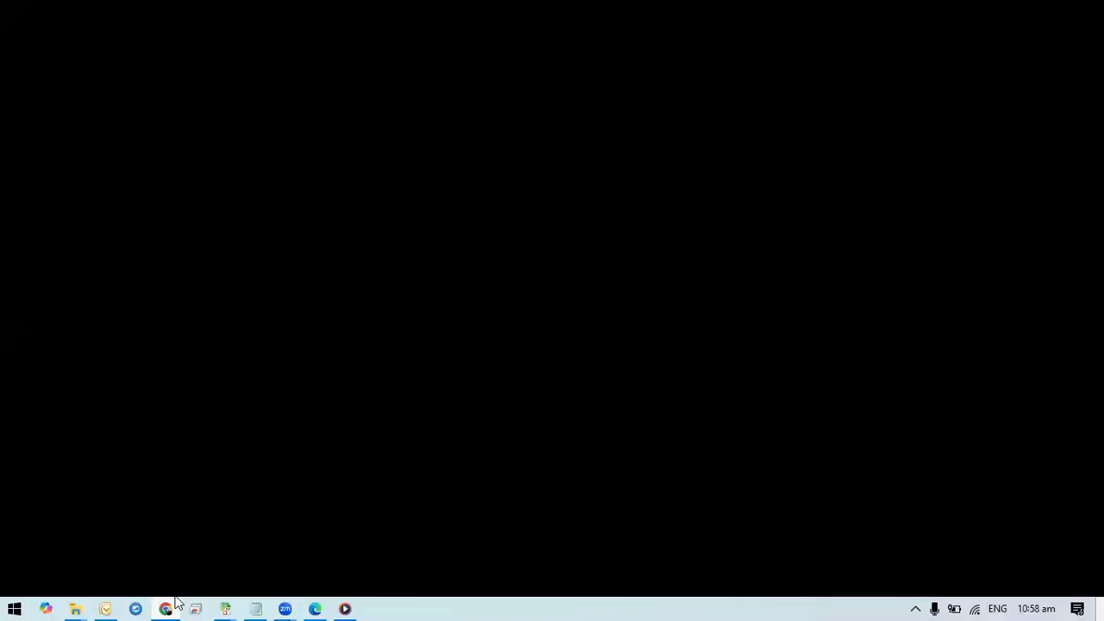
pyautogui.click(55, 226)
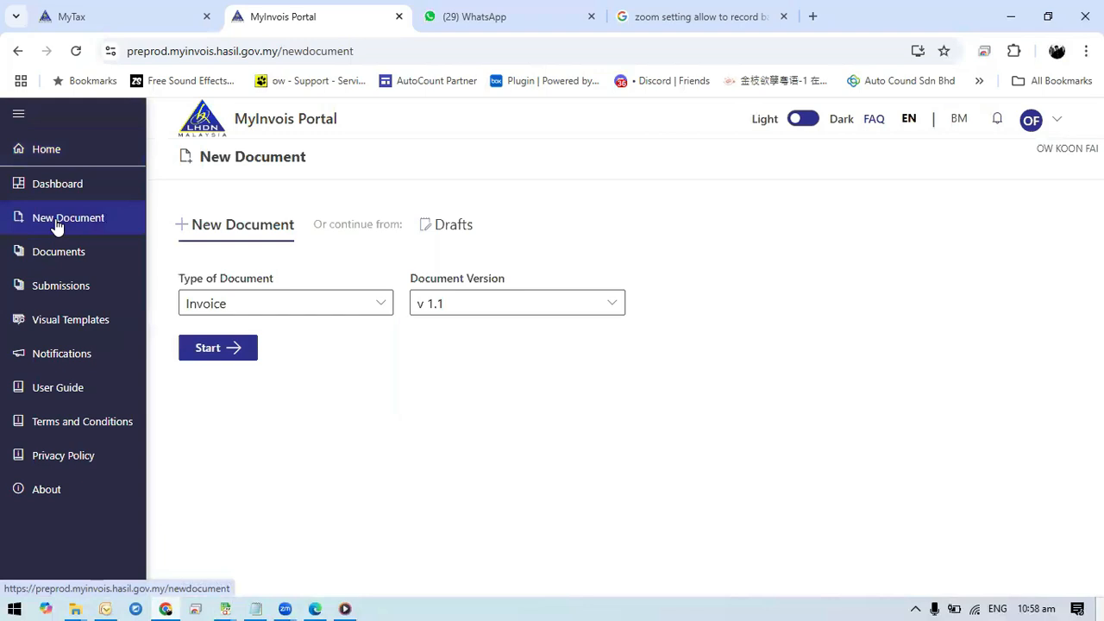
pyautogui.click(58, 255)
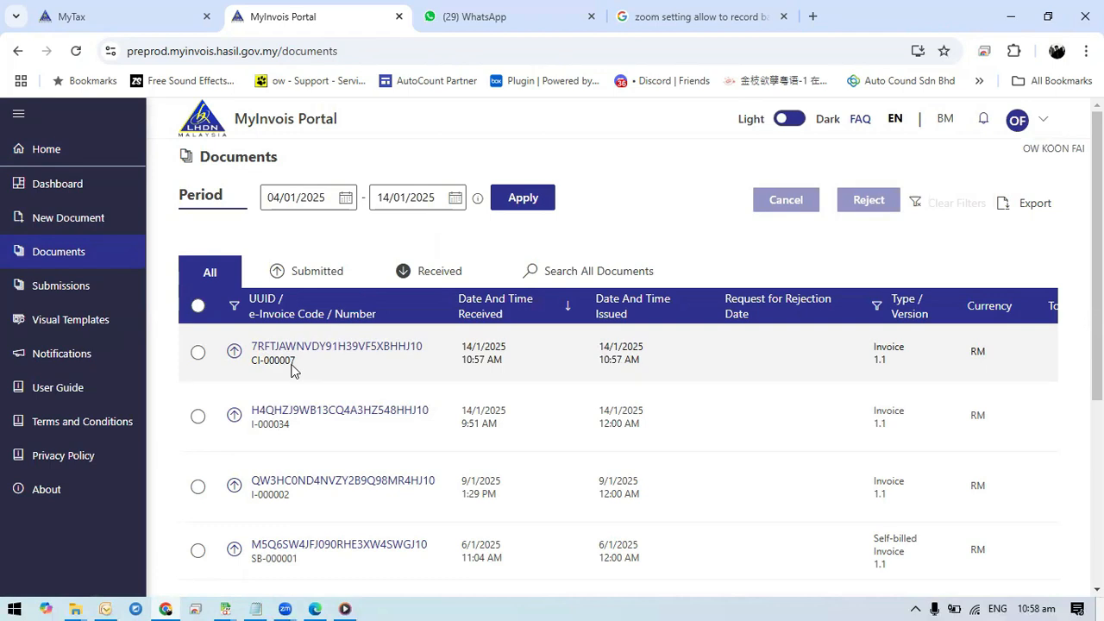
pyautogui.rightClick(353, 350)
pyautogui.click(336, 349)
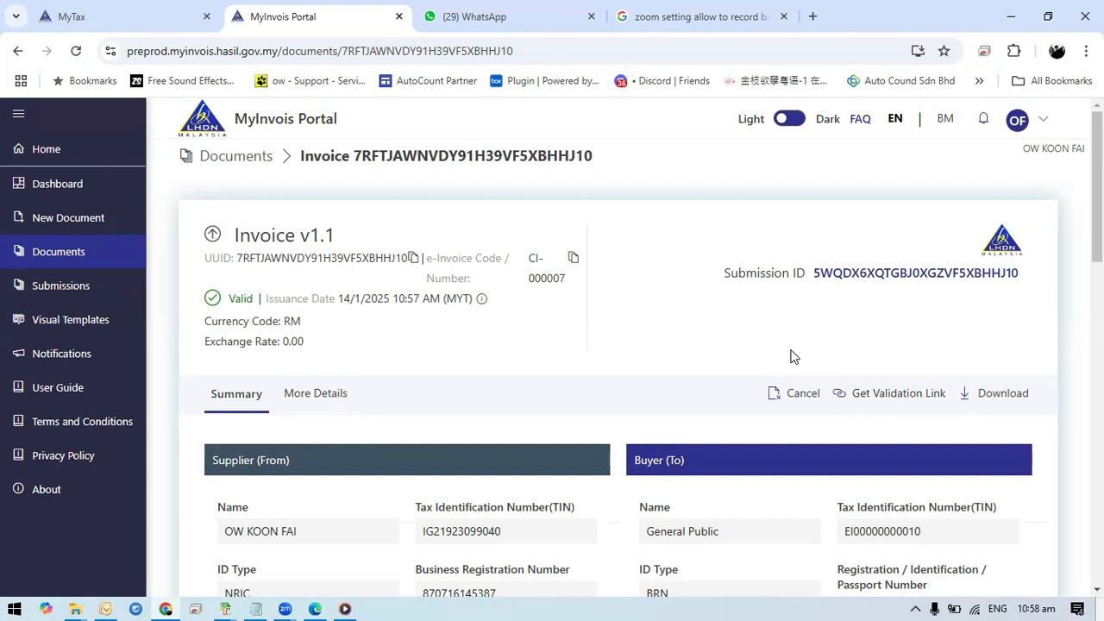
# - Examine the document's supplier and buyer details, line item classification, invoice range and total amounts
pyautogui.scroll(-2, 791, 357)
pyautogui.scroll(-2, 778, 356)
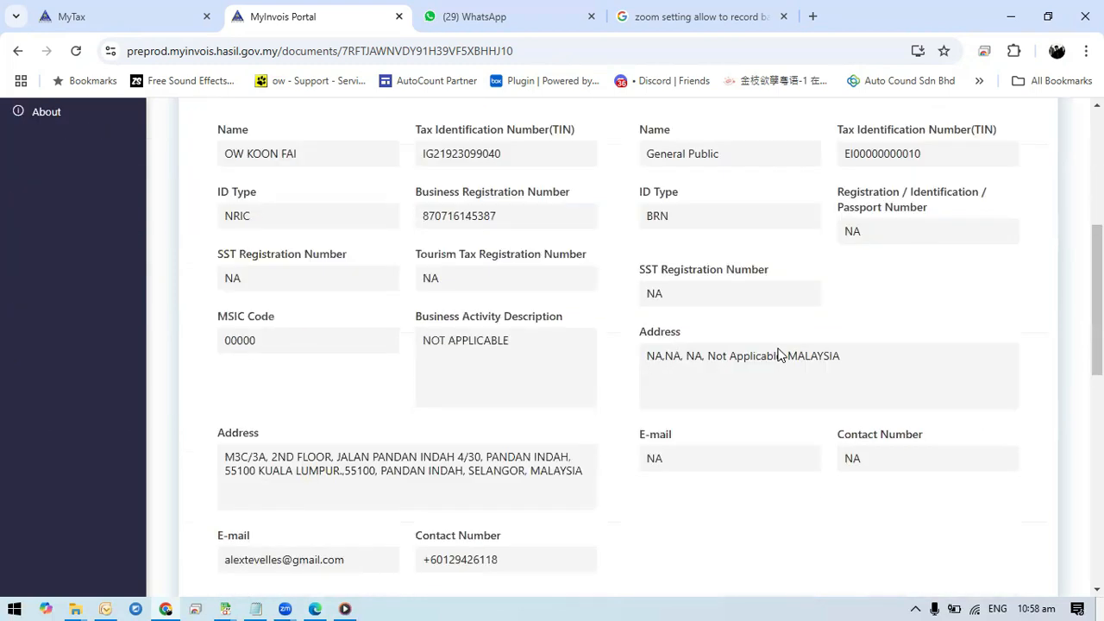
pyautogui.scroll(-2, 781, 356)
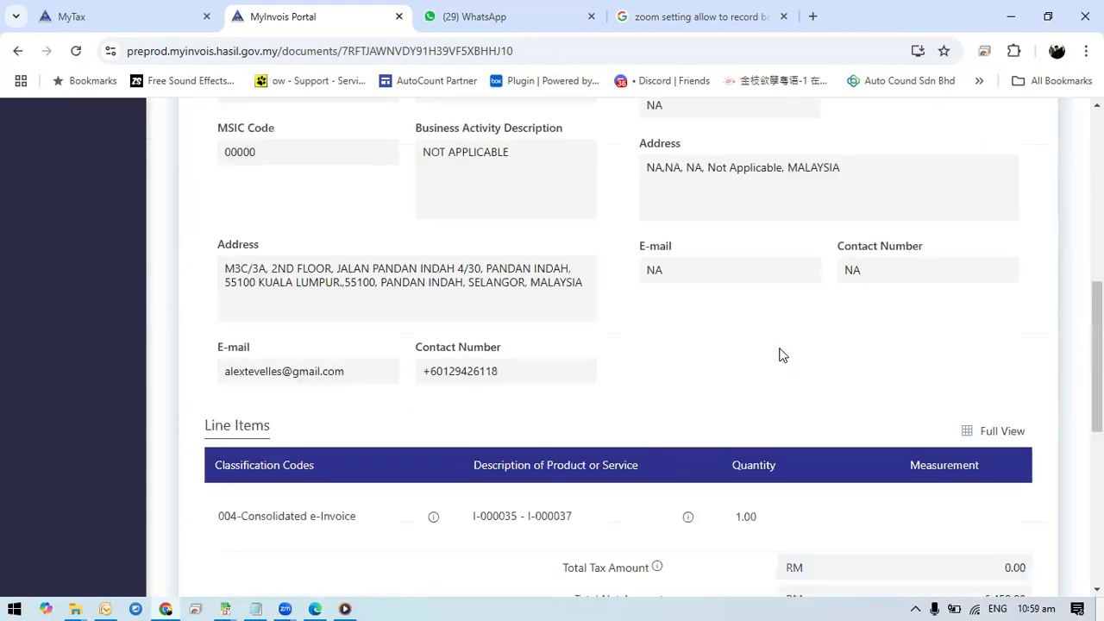
pyautogui.scroll(6, 780, 355)
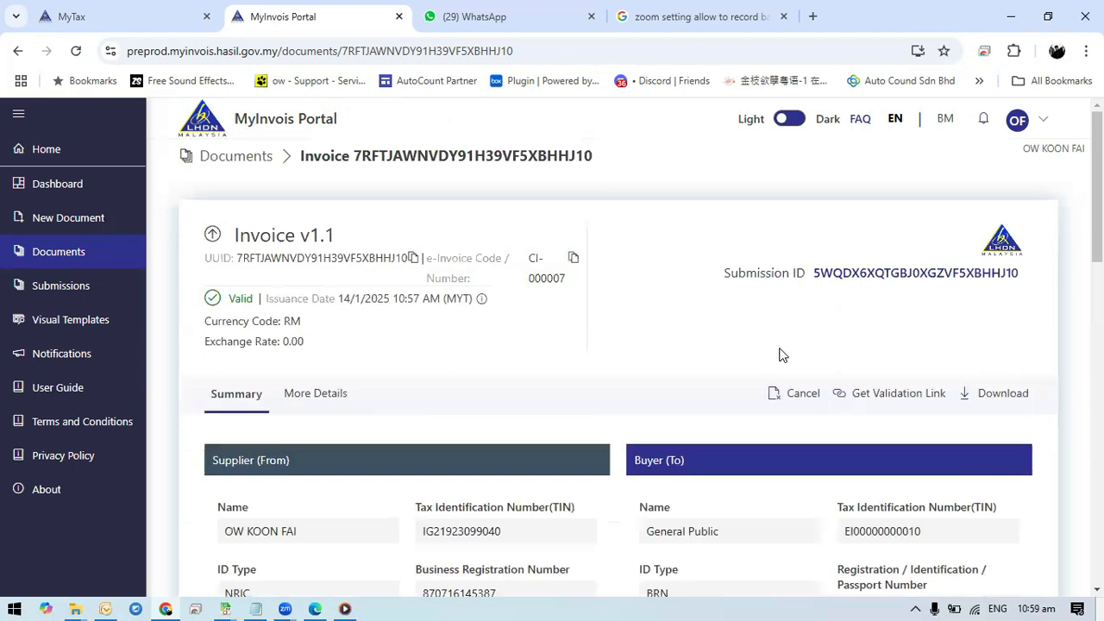
pyautogui.scroll(-8, 781, 356)
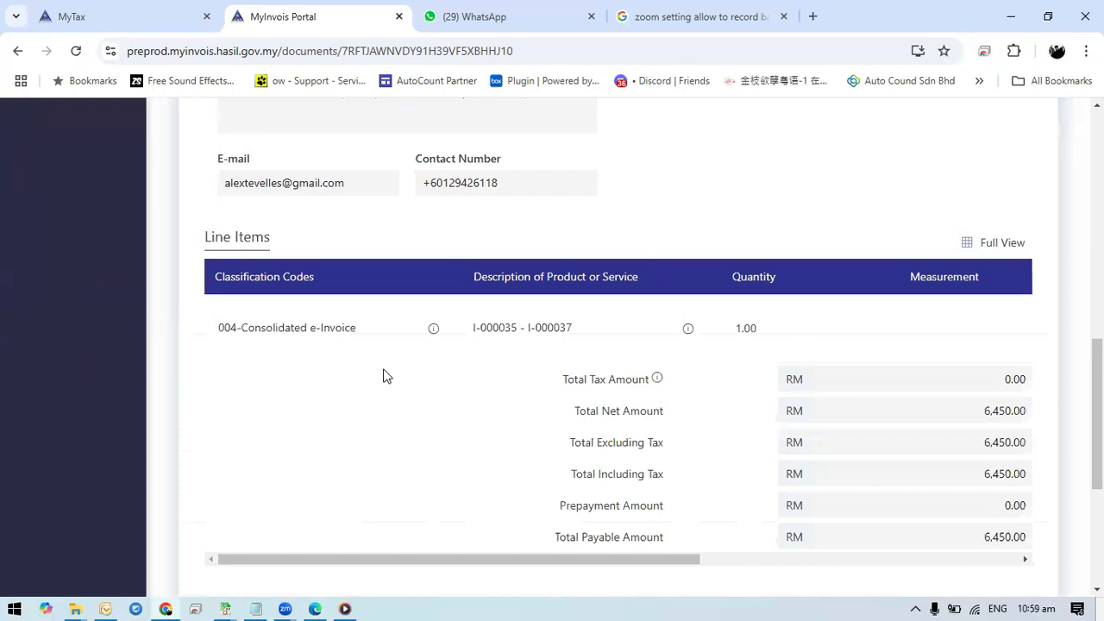
pyautogui.moveTo(240, 328); pyautogui.dragTo(358, 338)
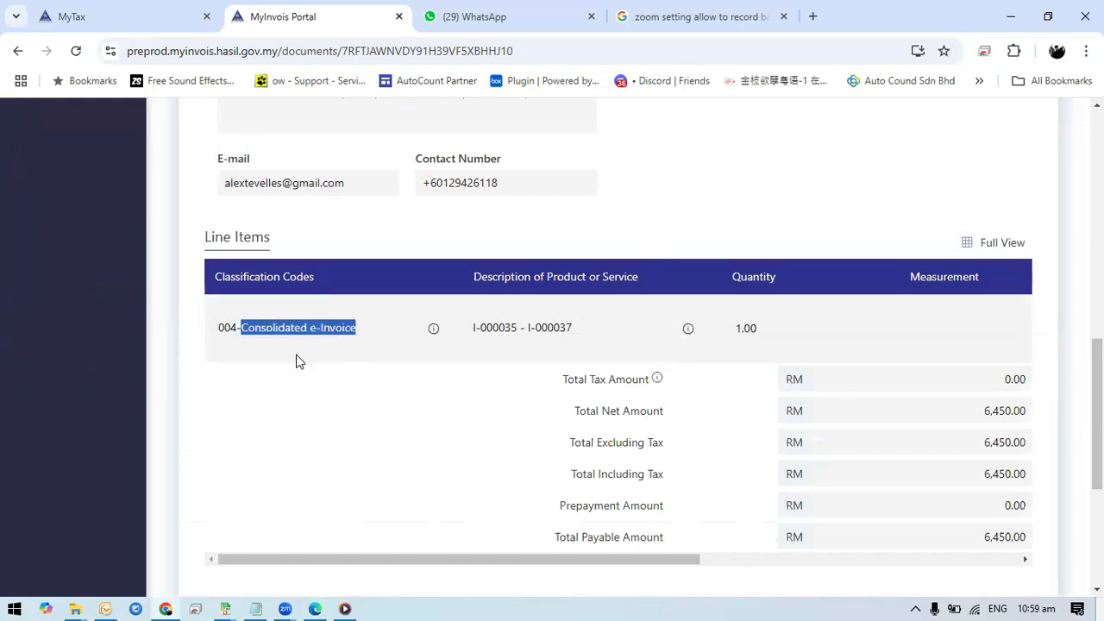
pyautogui.moveTo(475, 330); pyautogui.dragTo(584, 338)
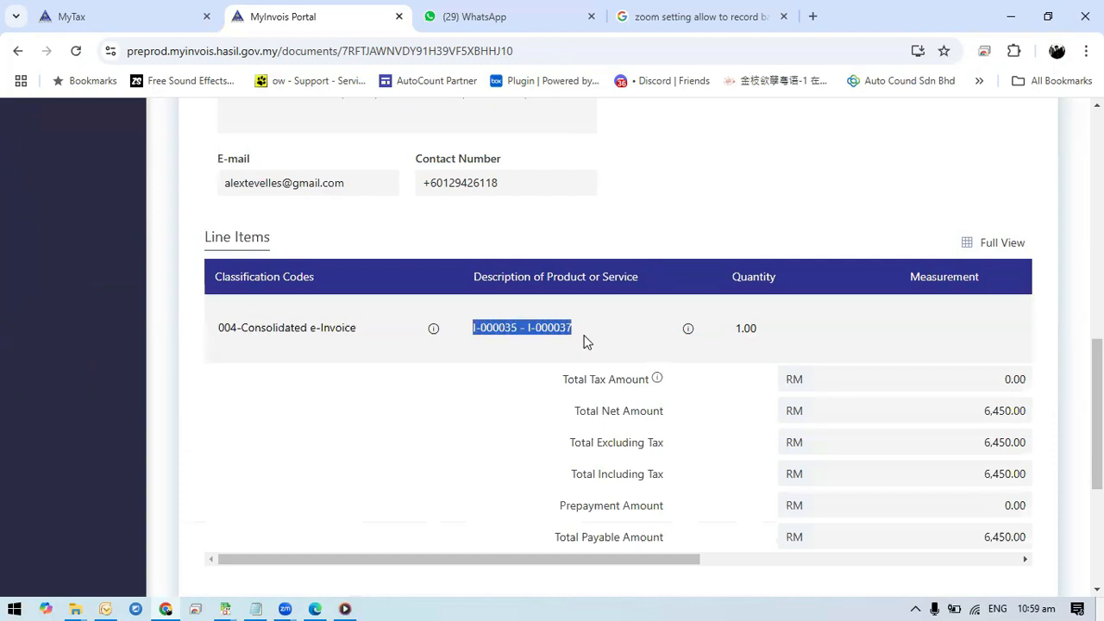
pyautogui.moveTo(628, 558); pyautogui.dragTo(604, 559)
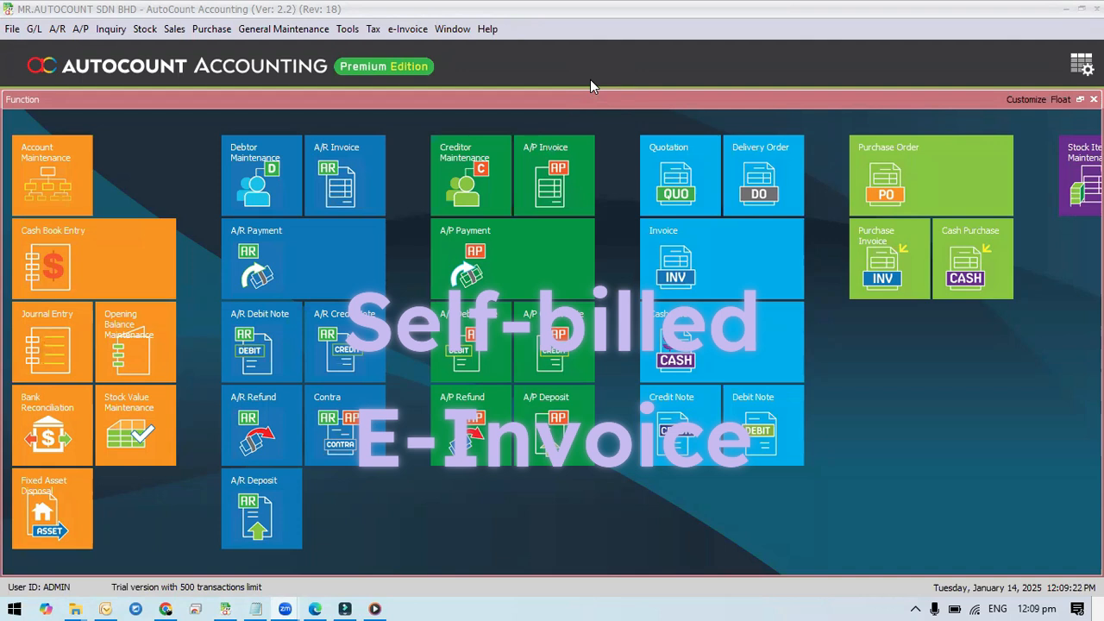
# - In AutoCount's Cash Book, create a new payment voucher and choose the individual payee from the registered taxpayers
pyautogui.click(59, 272)
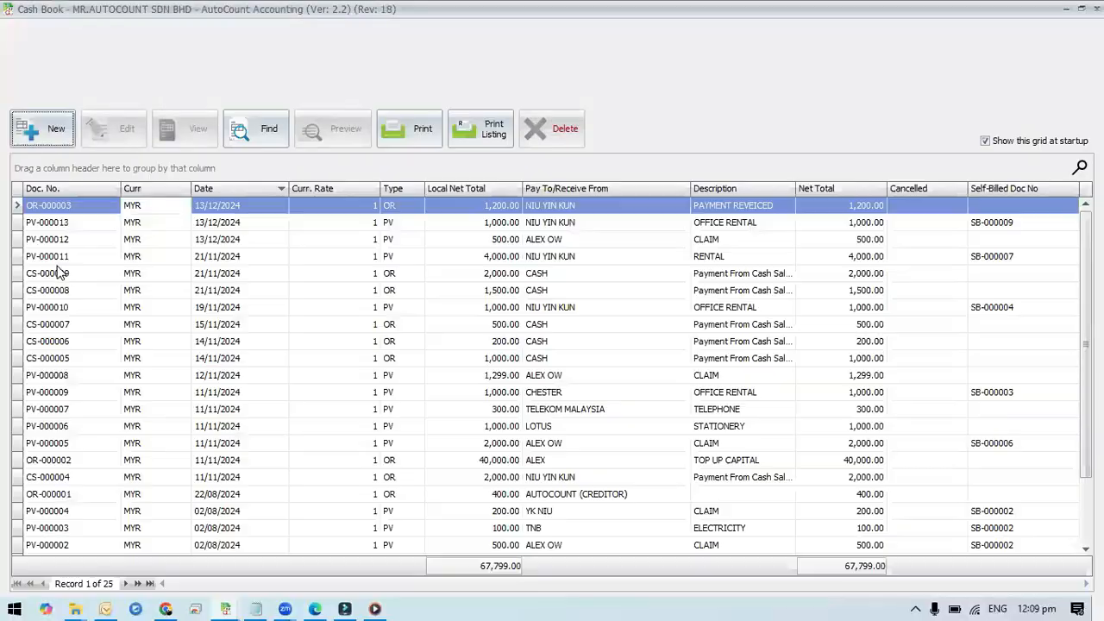
pyautogui.click(56, 134)
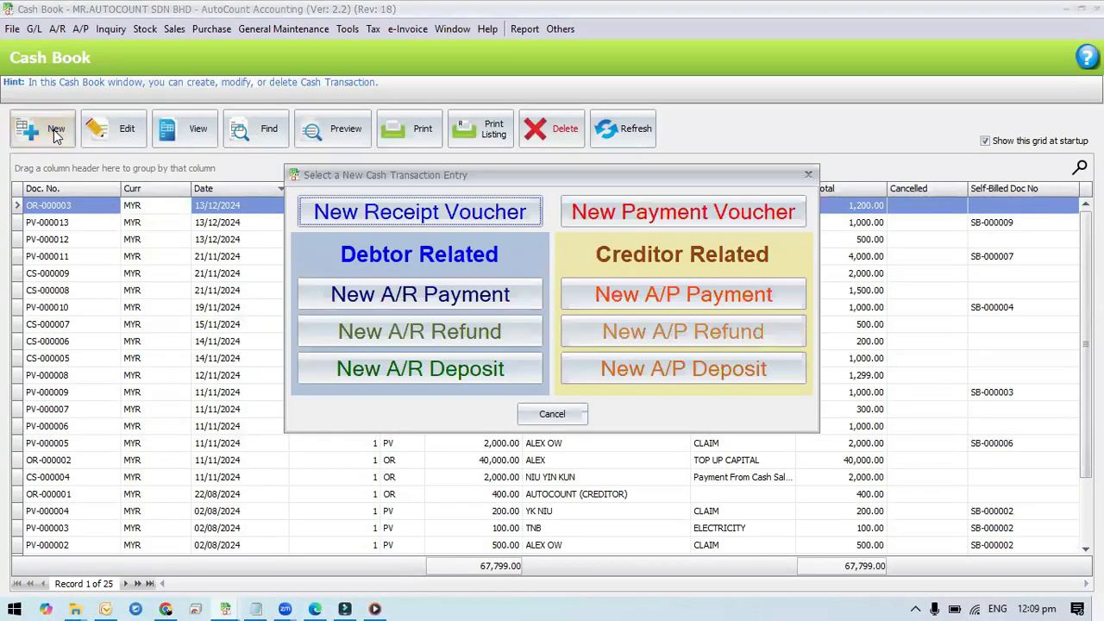
pyautogui.click(650, 215)
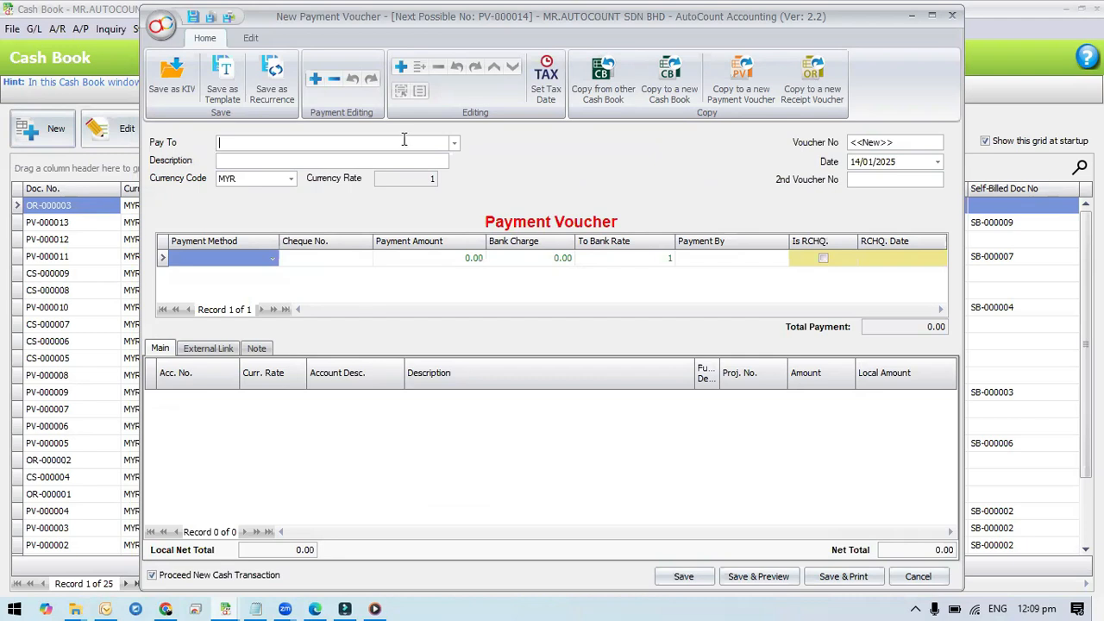
pyautogui.click(454, 143)
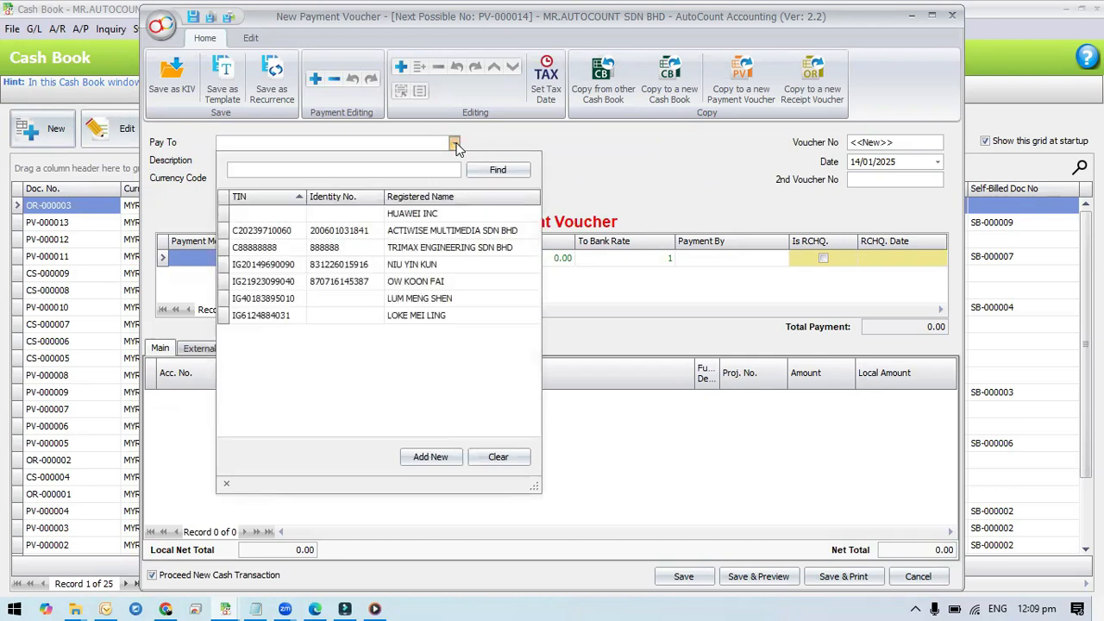
pyautogui.click(434, 267)
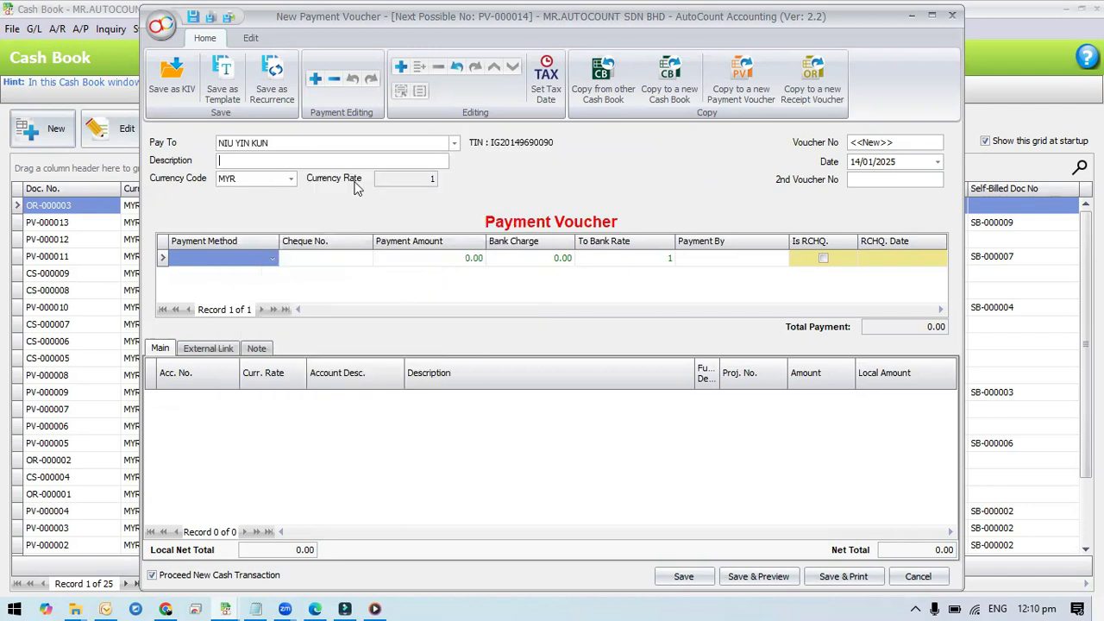
# - Set the payment voucher's description to OFFICE RENTAL
pyautogui.write('off')
pyautogui.press('BackSpace')
pyautogui.press('BackSpace')
pyautogui.press('BackSpace')
pyautogui.press('capslock')
pyautogui.write('OFF')
pyautogui.press('Down')
pyautogui.press('Return')
pyautogui.press('Tab')
# - Set the voucher's payment method to PBB
pyautogui.click(271, 258)
pyautogui.click(270, 259)
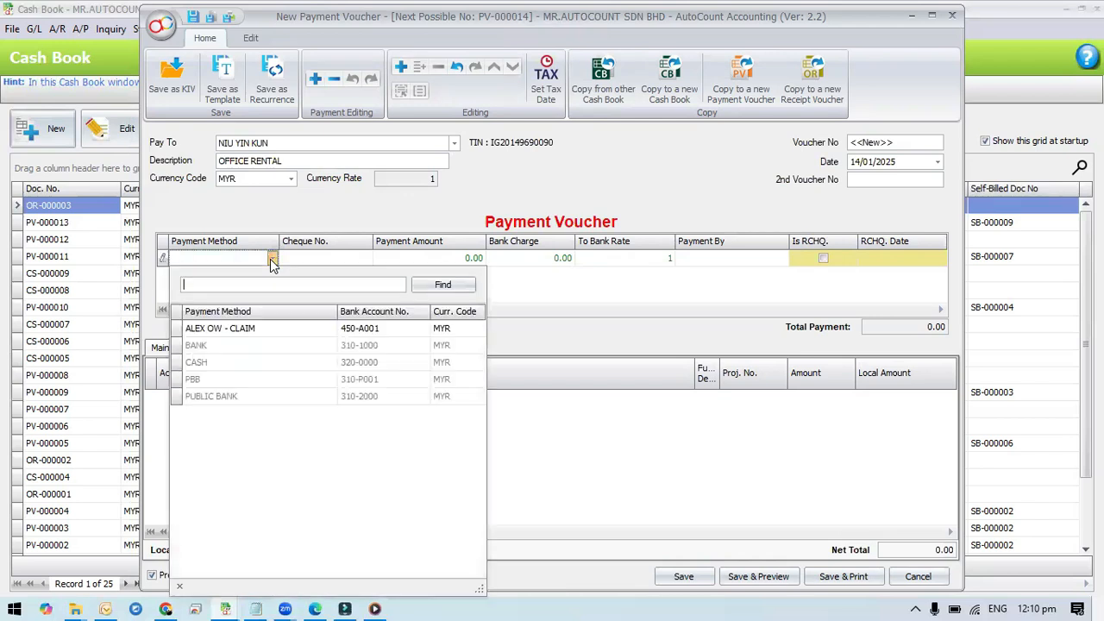
pyautogui.click(213, 380)
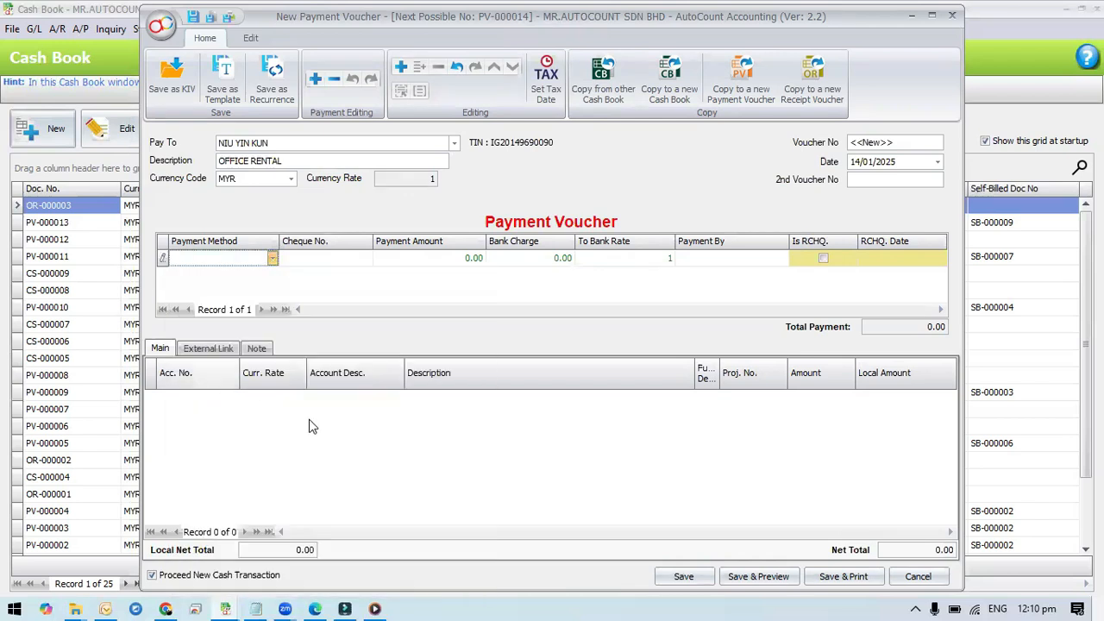
# - Add a detail line for account 914-0000 OFFICE RENTAL with an amount of 3,888.00
pyautogui.rightClick(236, 433)
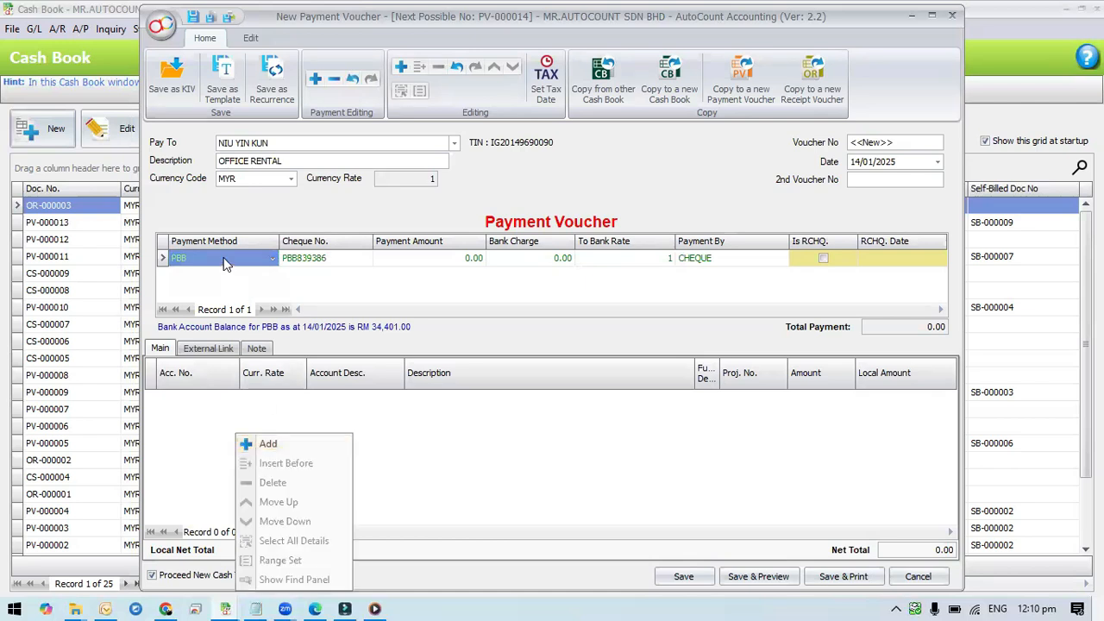
pyautogui.click(261, 445)
pyautogui.click(233, 397)
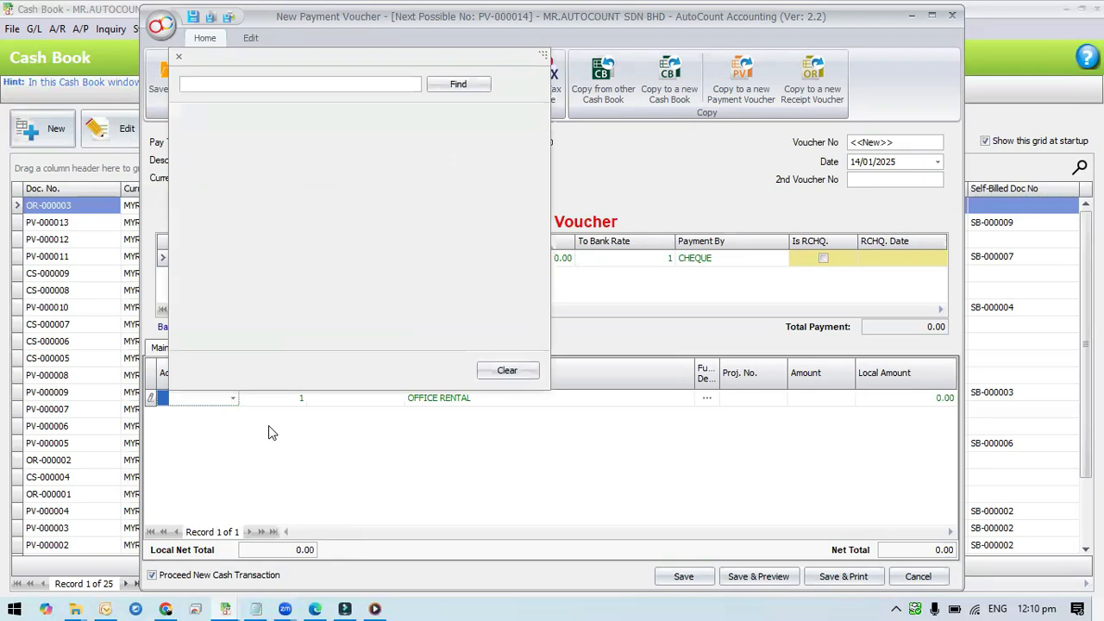
pyautogui.write('O')
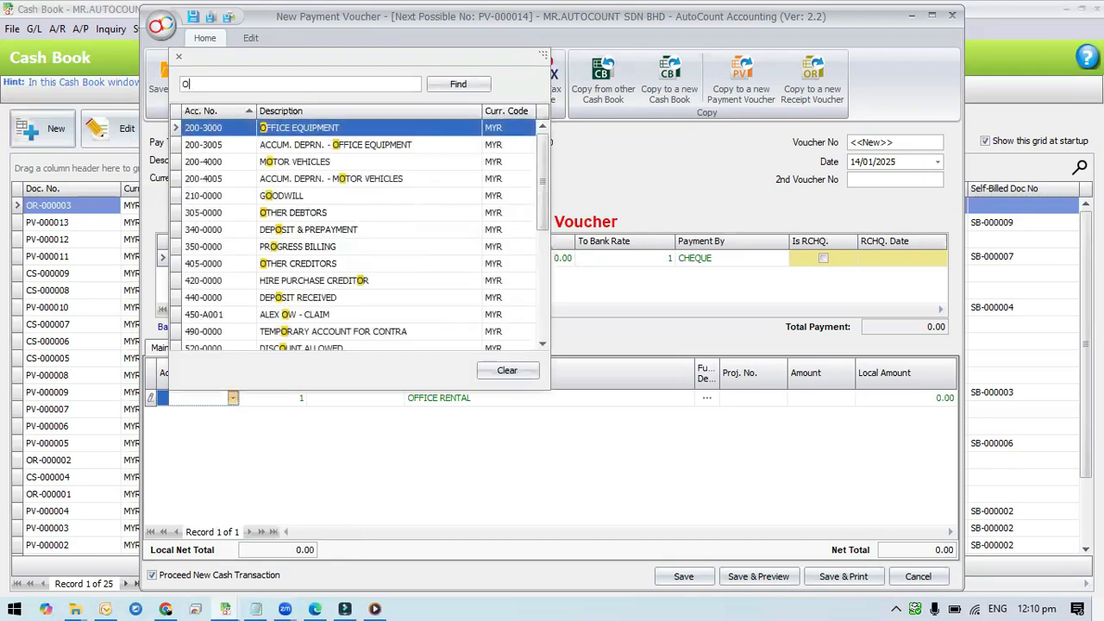
pyautogui.write('FFICE')
pyautogui.doubleClick(323, 164)
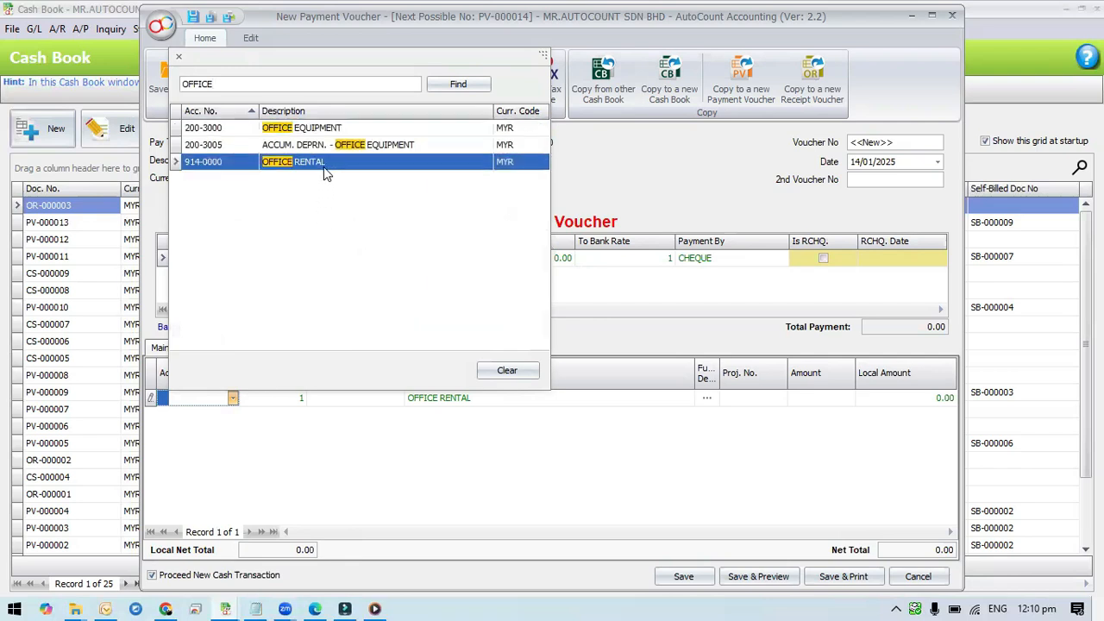
pyautogui.click(830, 401)
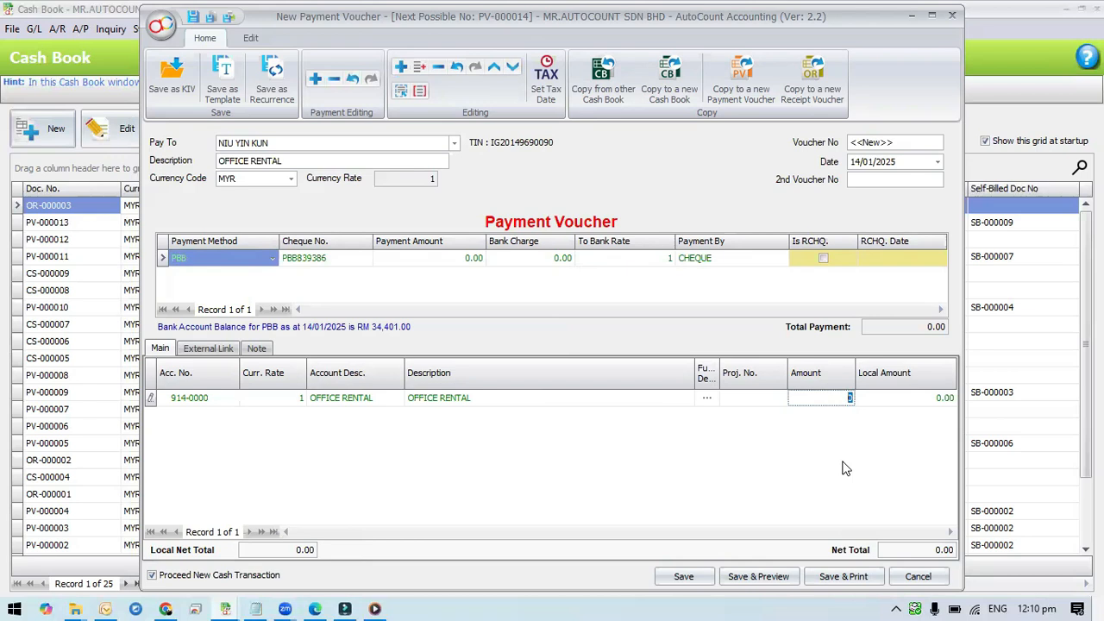
pyautogui.write('3,8')
pyautogui.write('888')
pyautogui.press('Tab')
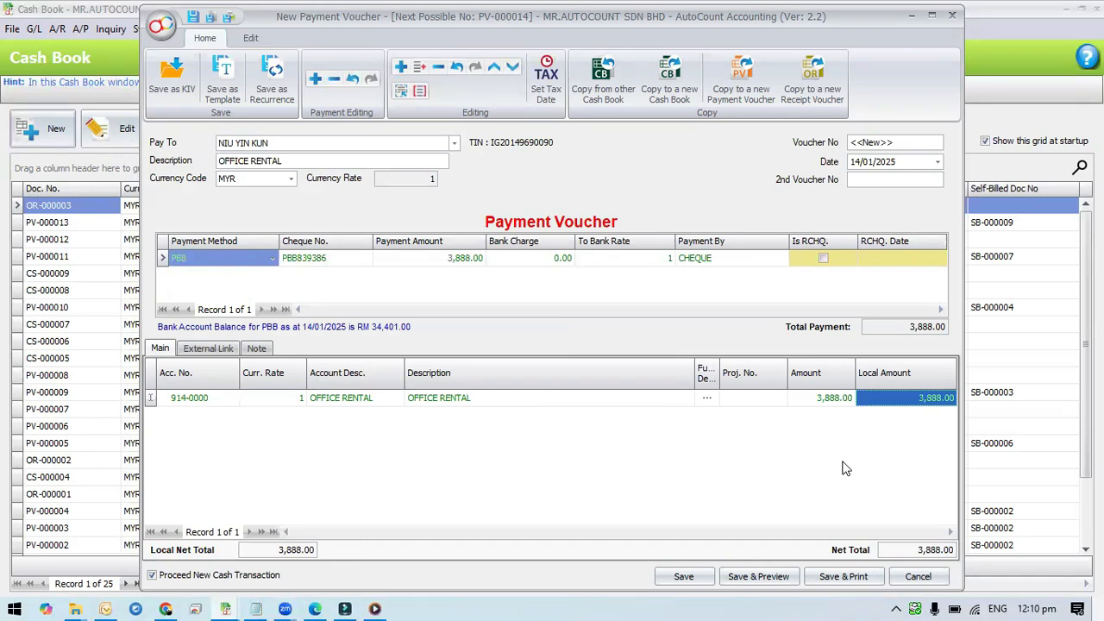
# - Review the registered taxpayers available as payee, keeping the same payee on the voucher
pyautogui.click(453, 145)
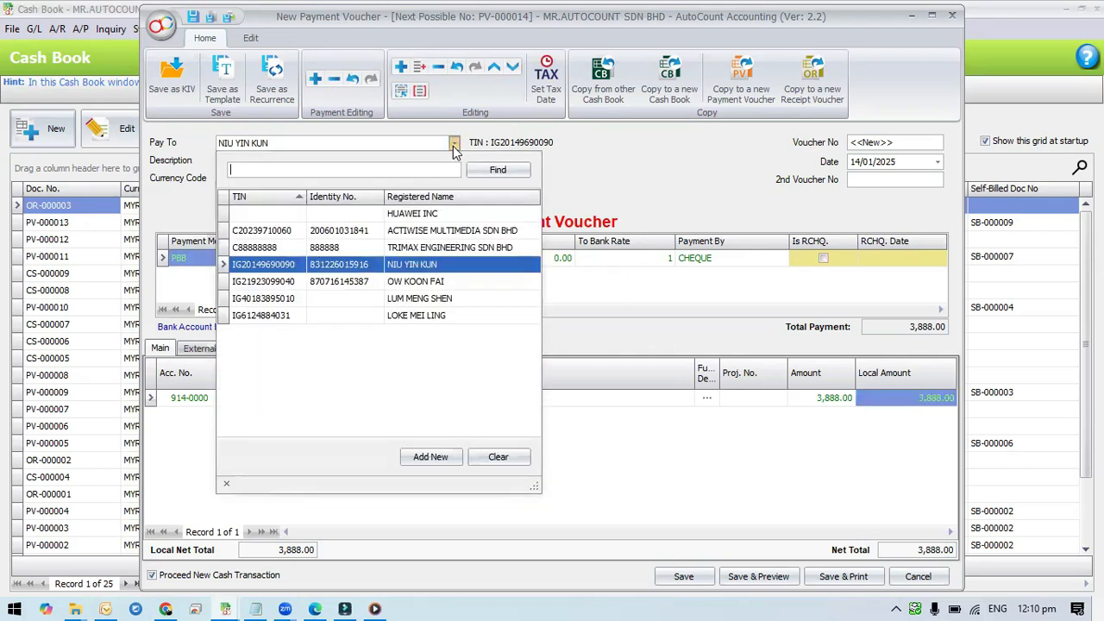
pyautogui.click(419, 268)
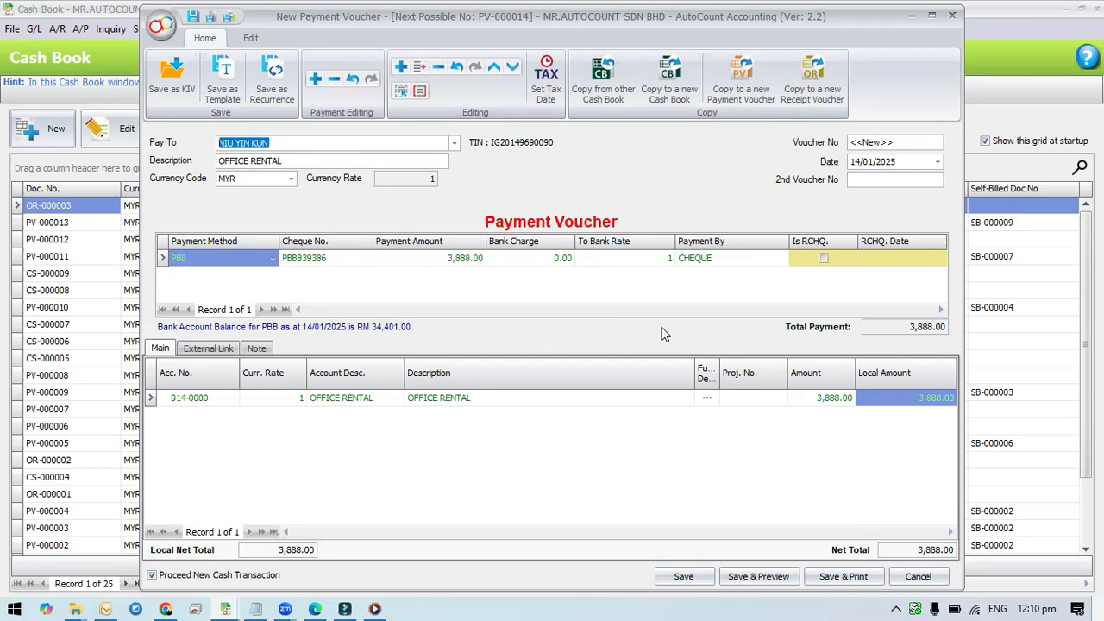
pyautogui.click(455, 145)
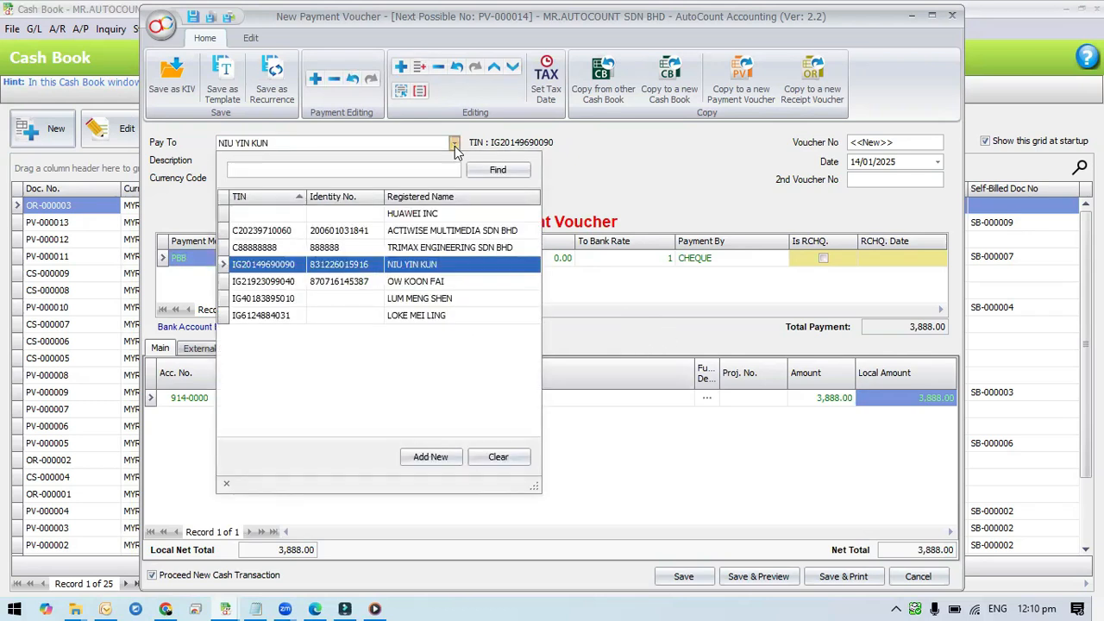
pyautogui.click(455, 144)
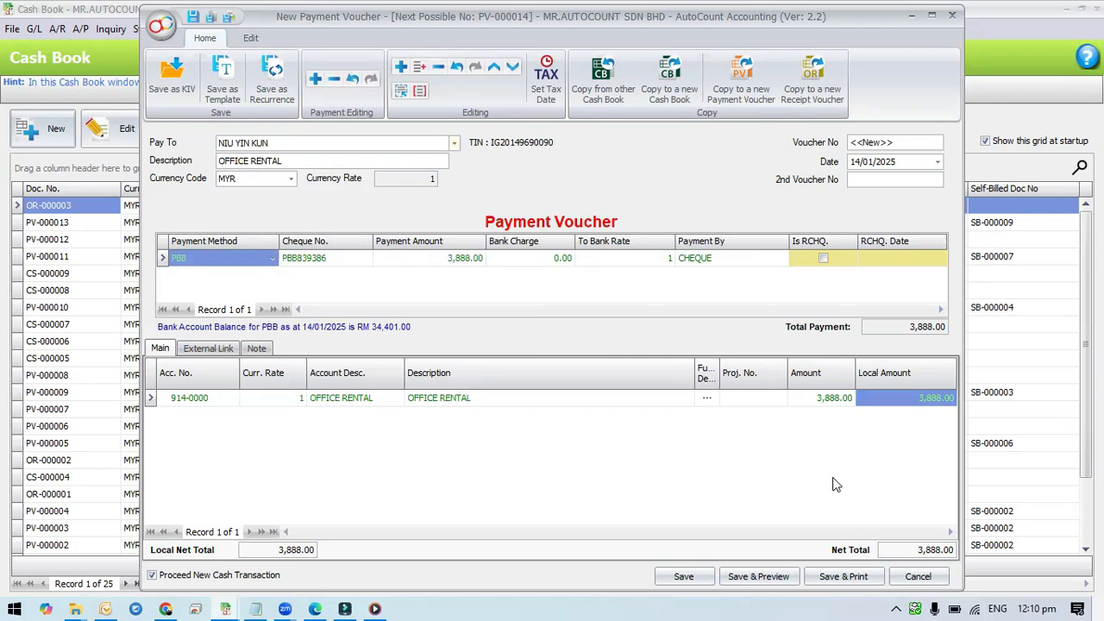
# - Save the payment voucher, preview it with the PV - Half Page report, and return to the main function screen
pyautogui.click(772, 580)
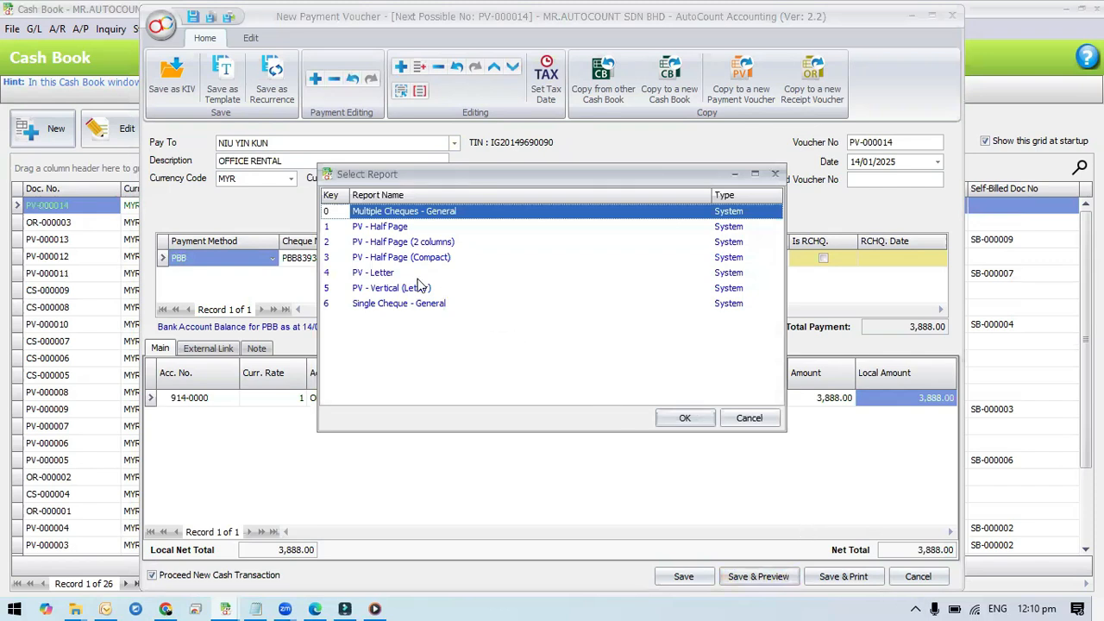
pyautogui.click(390, 229)
pyautogui.click(670, 419)
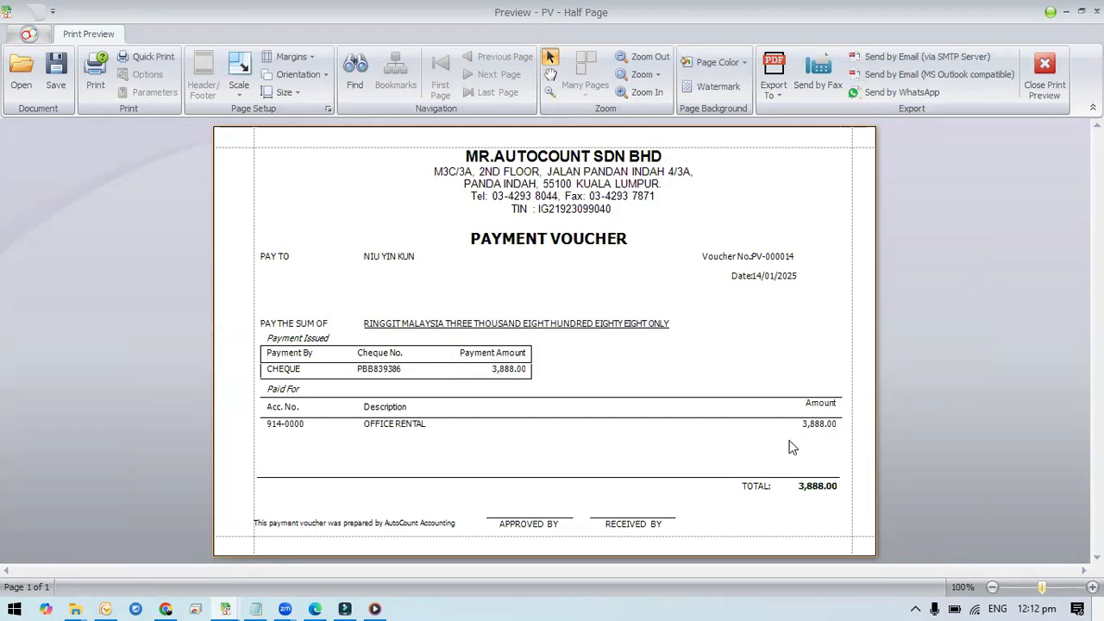
pyautogui.press('Escape')
pyautogui.press('Escape')
pyautogui.press('Escape')
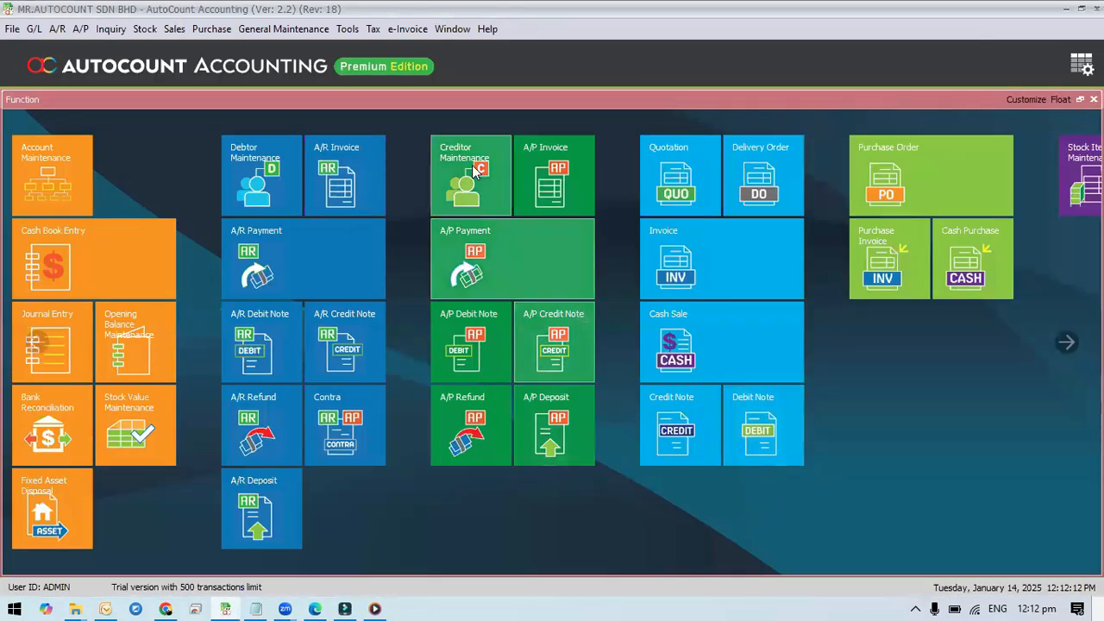
# - Copy the 3,888.00 office rental payment voucher PV-000014 from the Cash Book to a new self-billed document
pyautogui.click(407, 28)
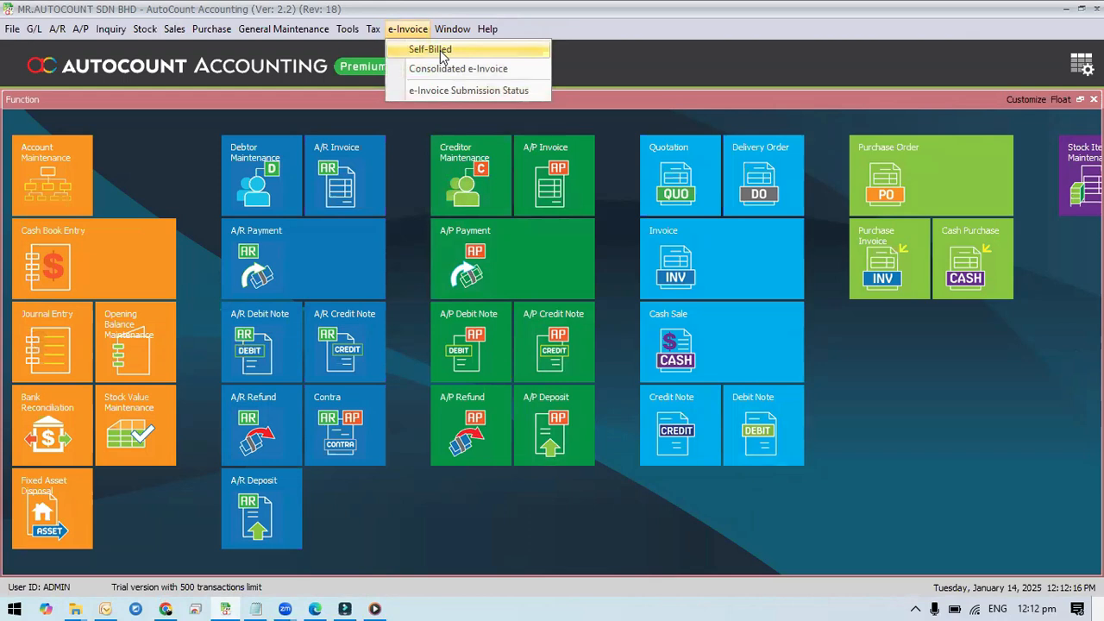
pyautogui.click(187, 174)
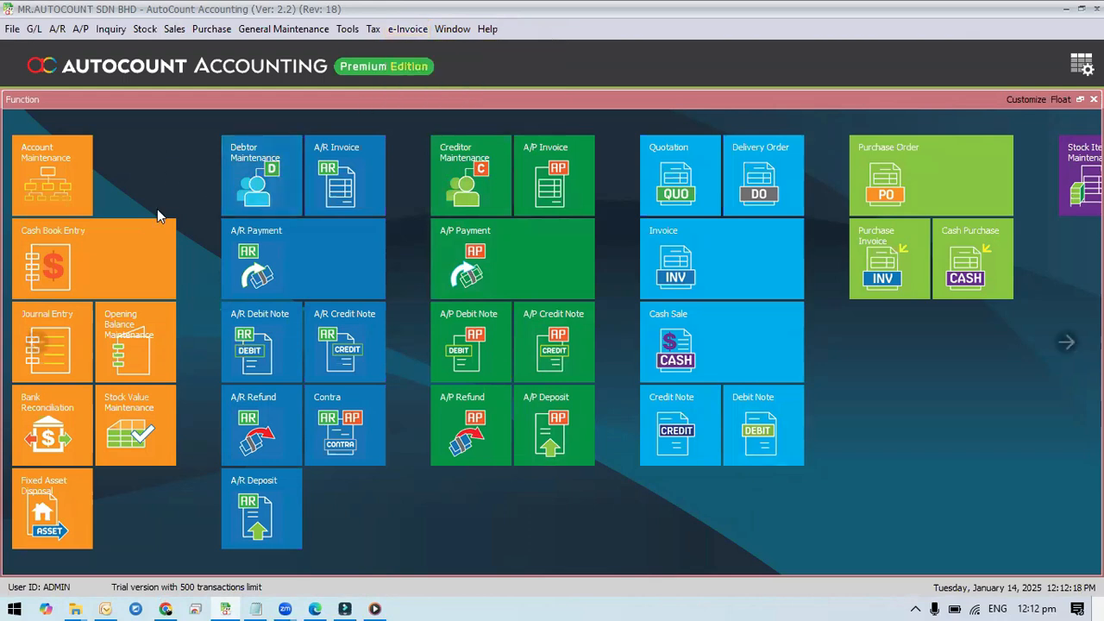
pyautogui.click(98, 262)
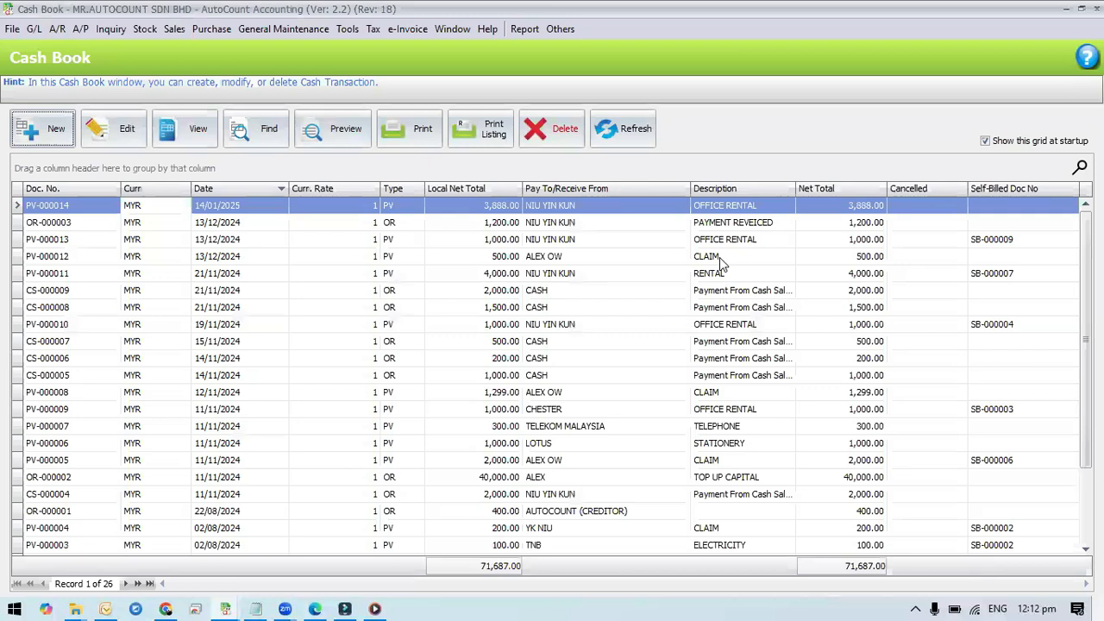
pyautogui.rightClick(573, 208)
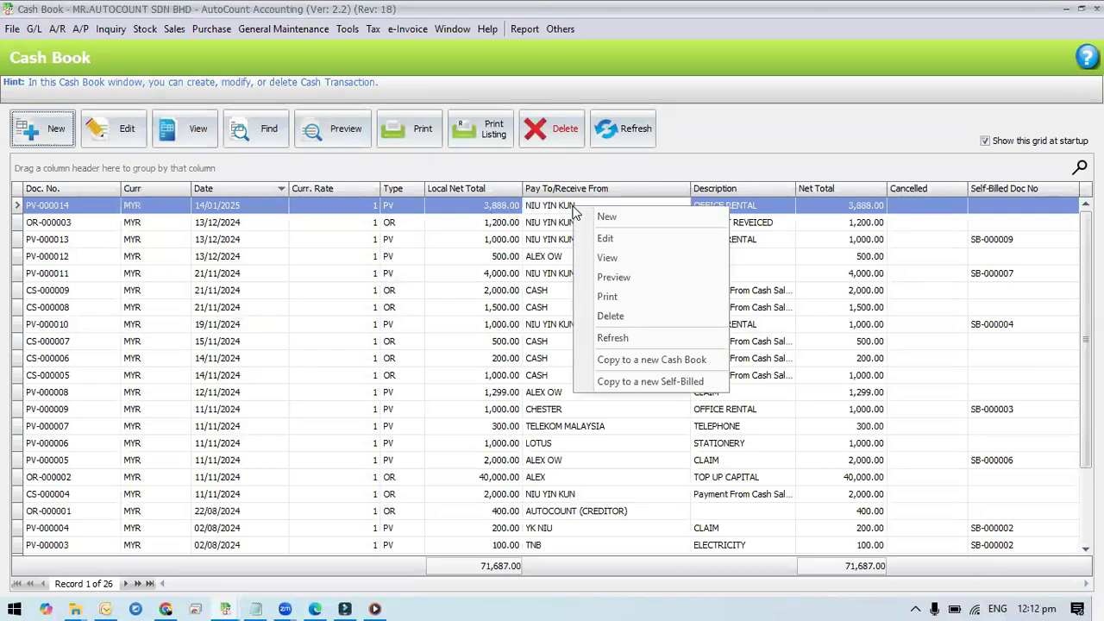
pyautogui.click(672, 385)
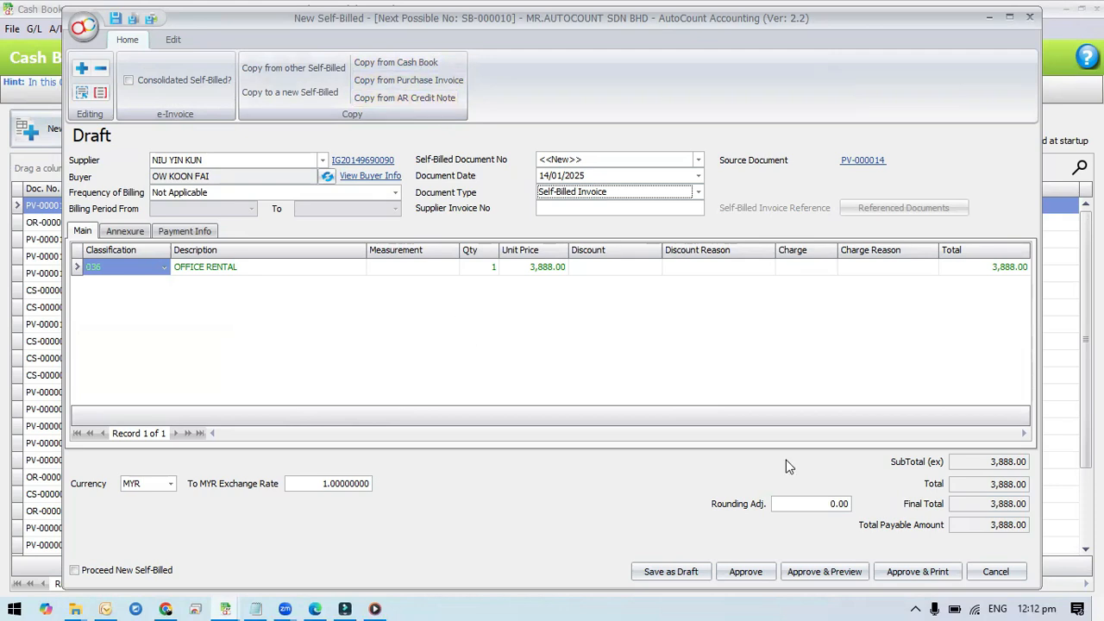
# - Approve the self-billed invoice and preview it with the Full Tax Self-Billed report, checking down to the end of the page
pyautogui.click(827, 572)
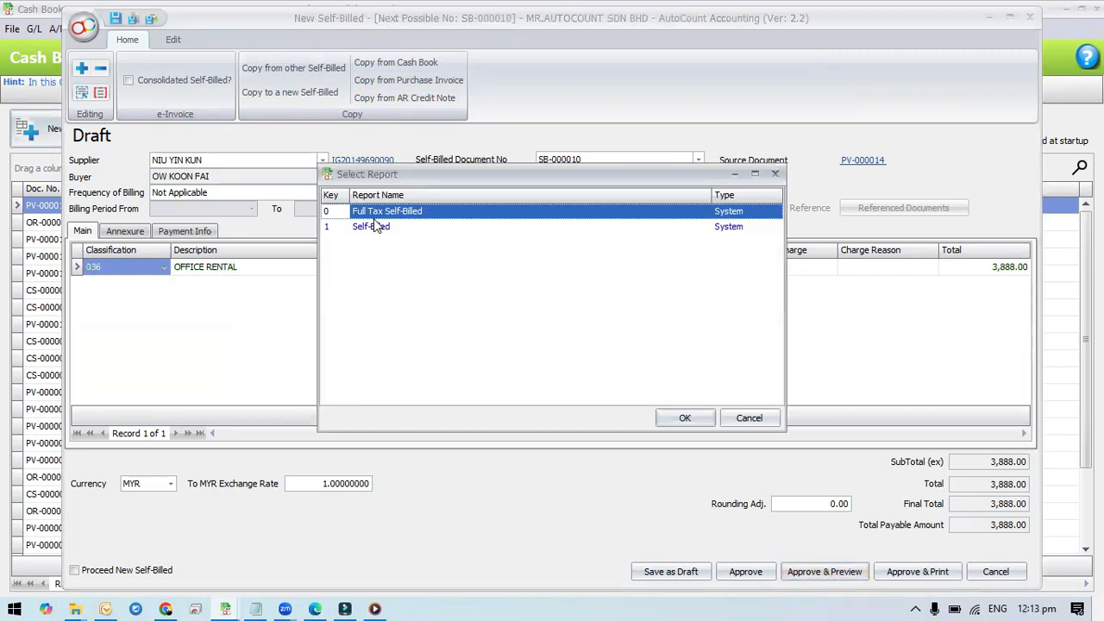
pyautogui.click(683, 418)
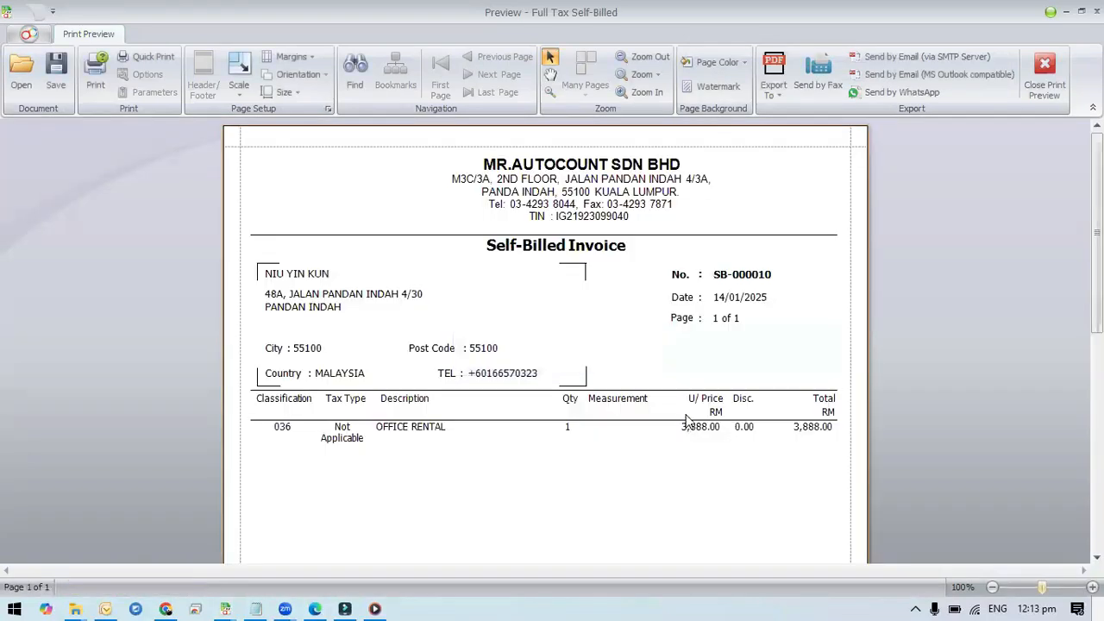
pyautogui.scroll(-10, 788, 301)
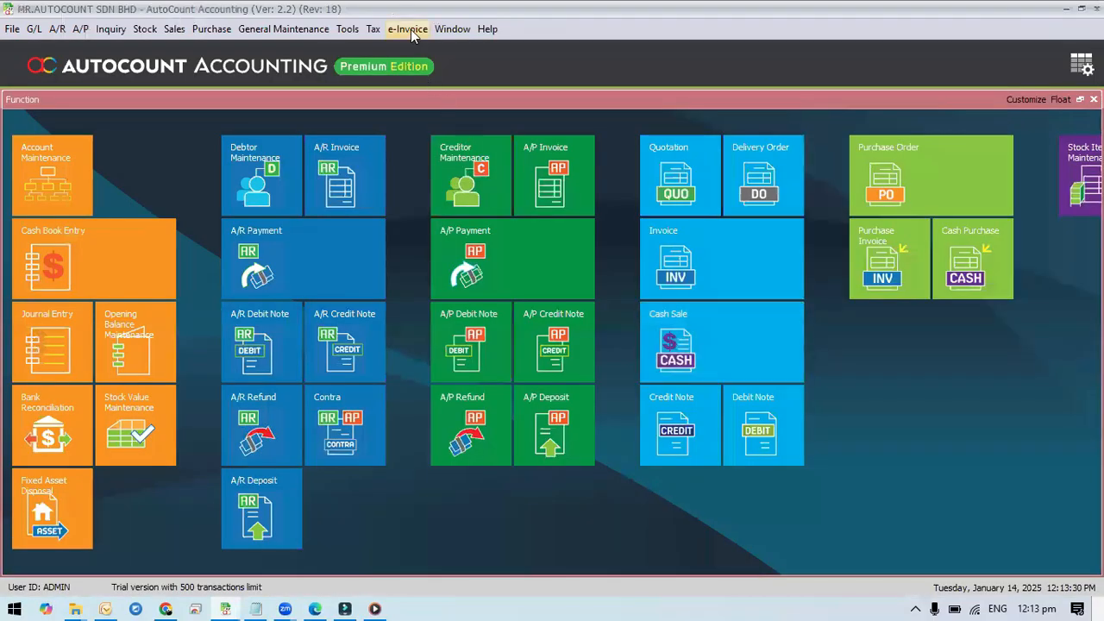
# - Preview the newest document in the Self-Billed list with the Full Tax Self-Billed report and view its QR code
pyautogui.click(411, 31)
pyautogui.click(414, 45)
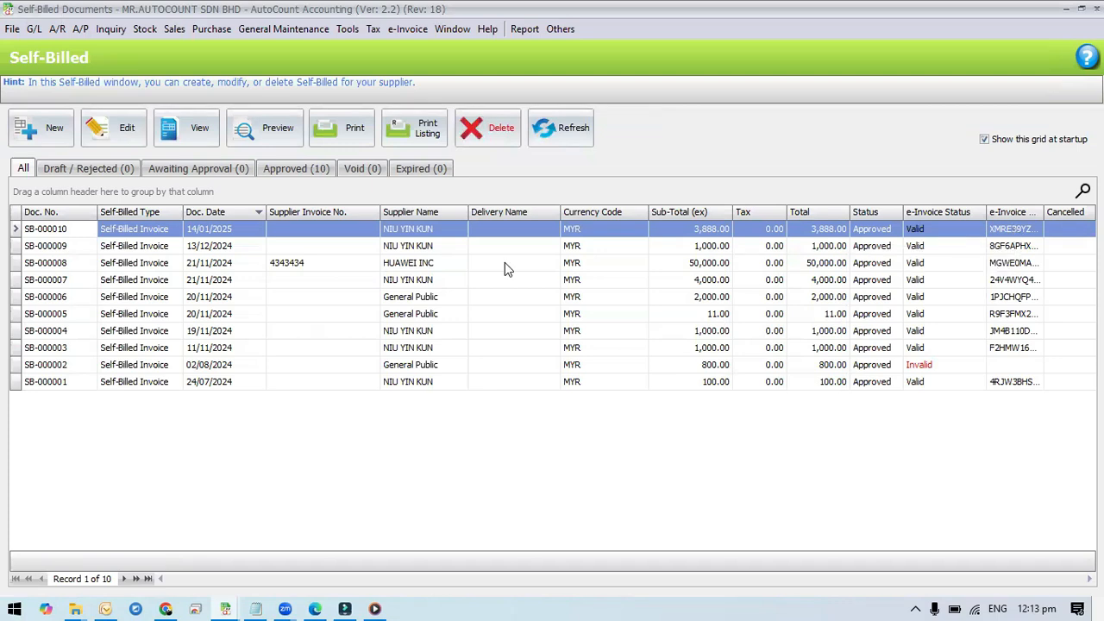
pyautogui.click(247, 129)
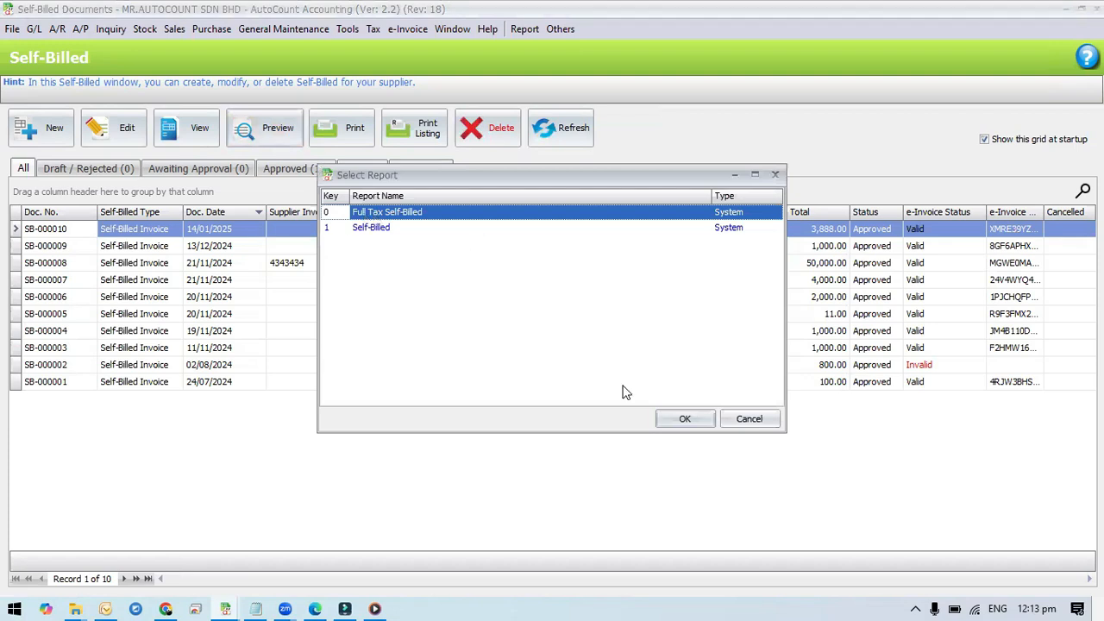
pyautogui.click(674, 418)
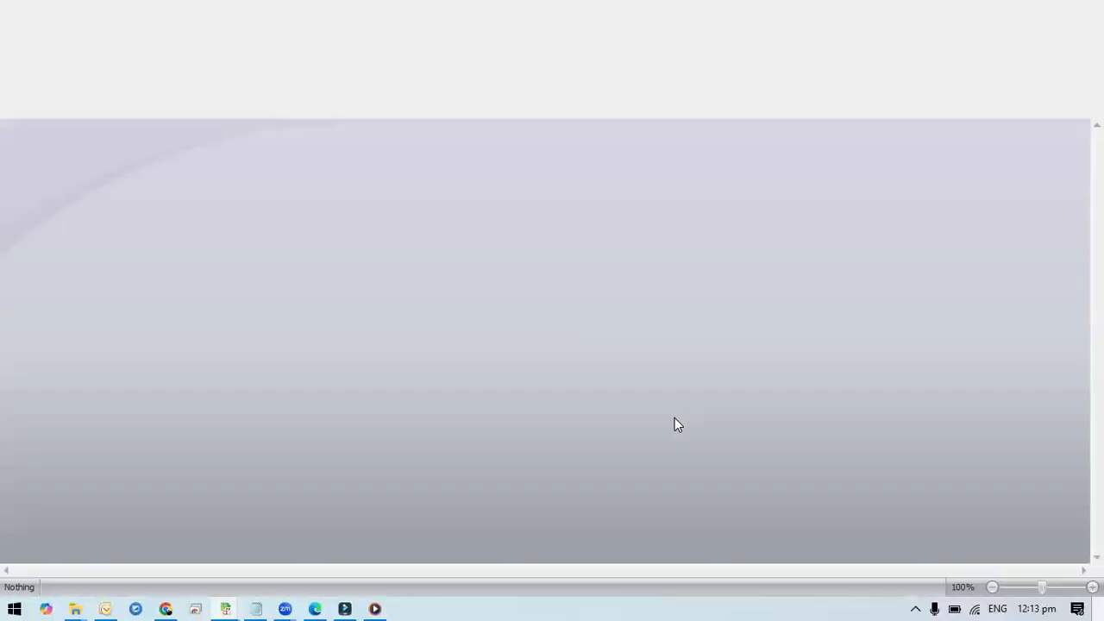
pyautogui.scroll(-10, 838, 384)
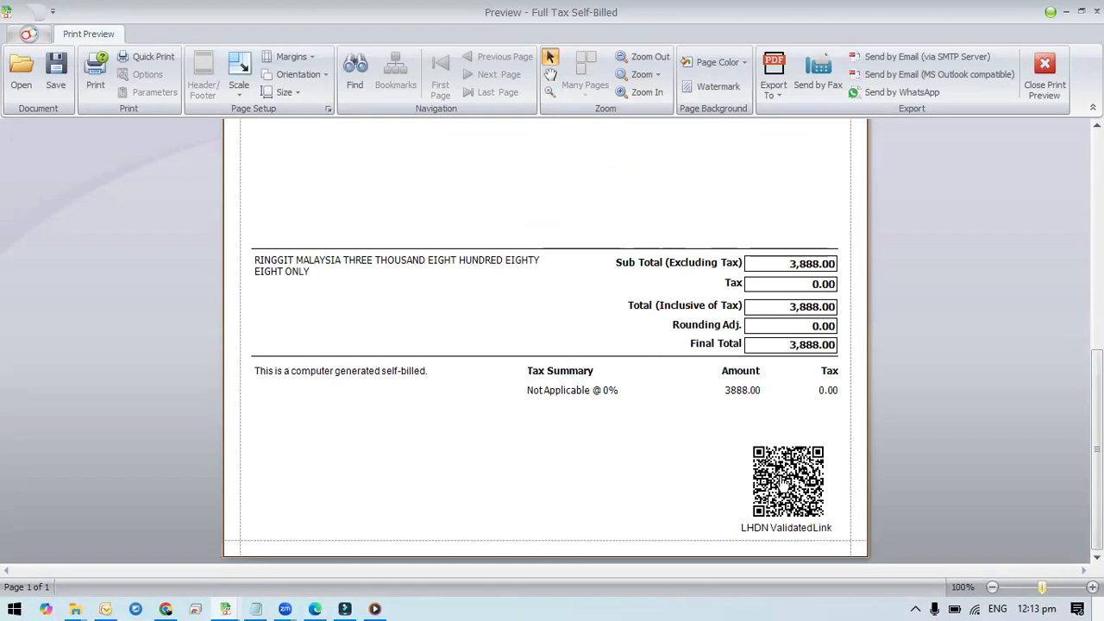
# - Open the LHDN validated link from the QR code and check the document type, supplier name, total payable amount and buyer name
pyautogui.click(784, 483)
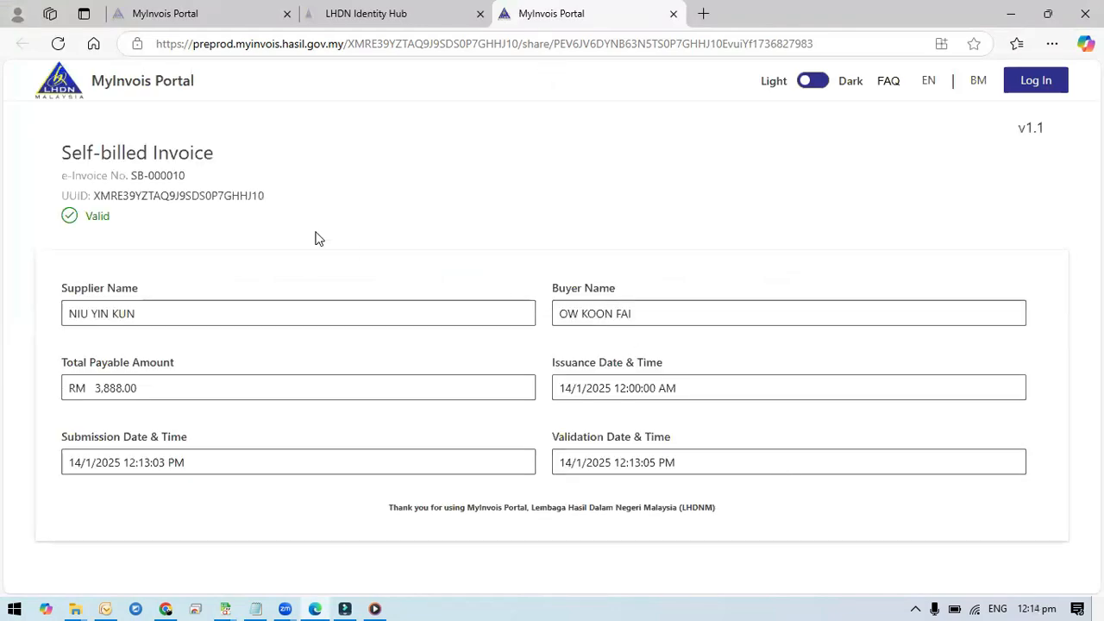
pyautogui.moveTo(215, 154); pyautogui.dragTo(70, 156)
pyautogui.click(424, 244)
pyautogui.click(424, 244)
pyautogui.tripleClick(82, 311)
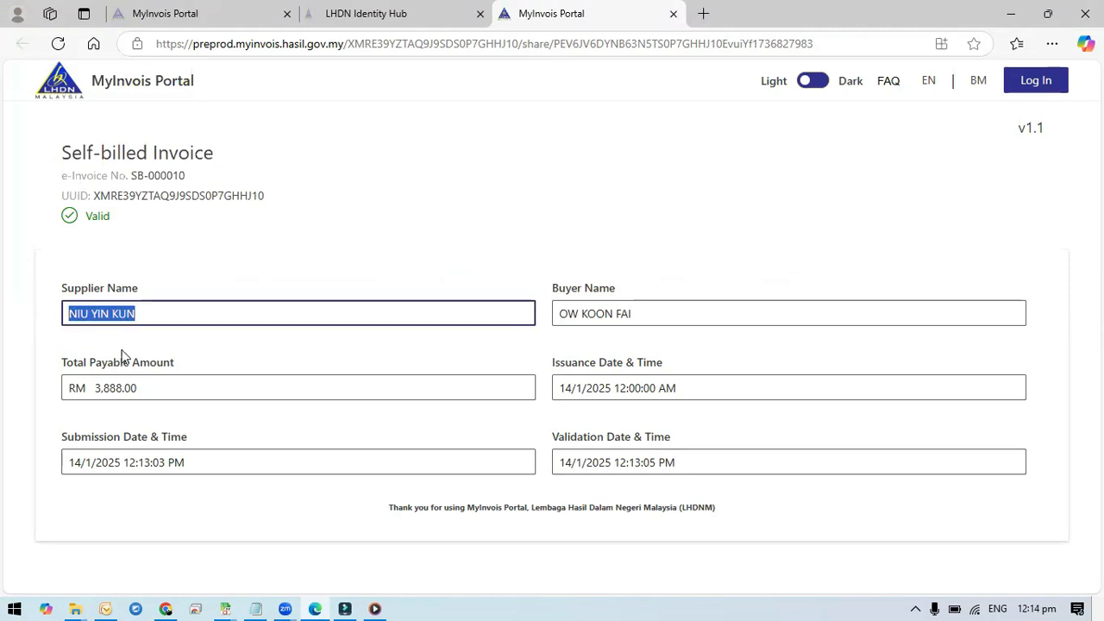
pyautogui.tripleClick(155, 397)
pyautogui.tripleClick(635, 310)
pyautogui.click(579, 497)
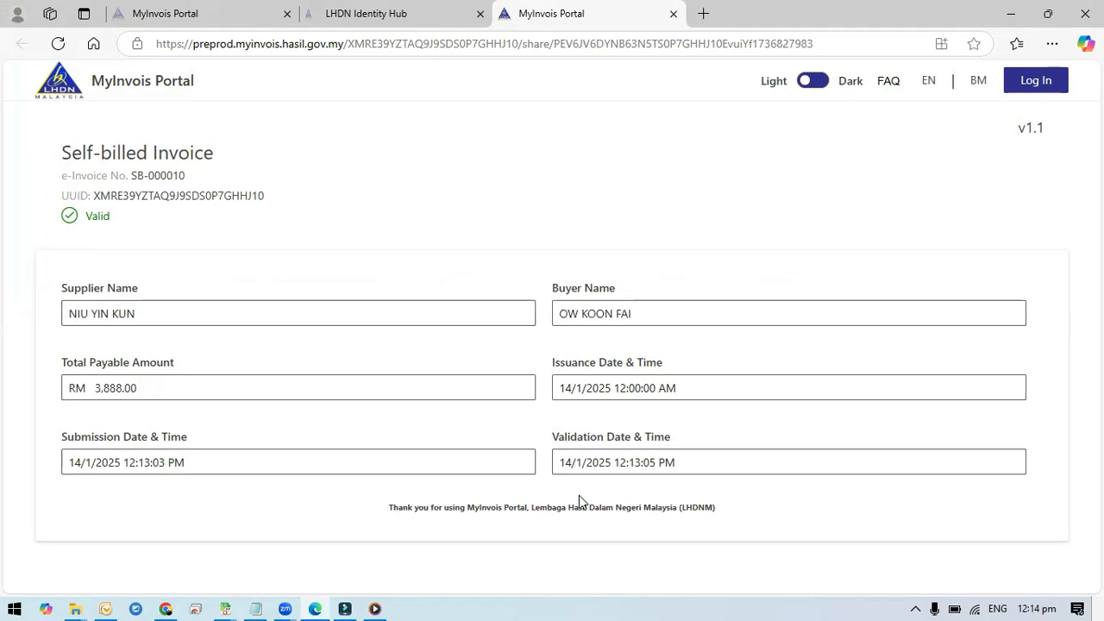
# - Switch to Chrome, open self-billed invoice SB-000010 from the MyInvois Portal documents and review its parties, line items and totals
pyautogui.click(165, 609)
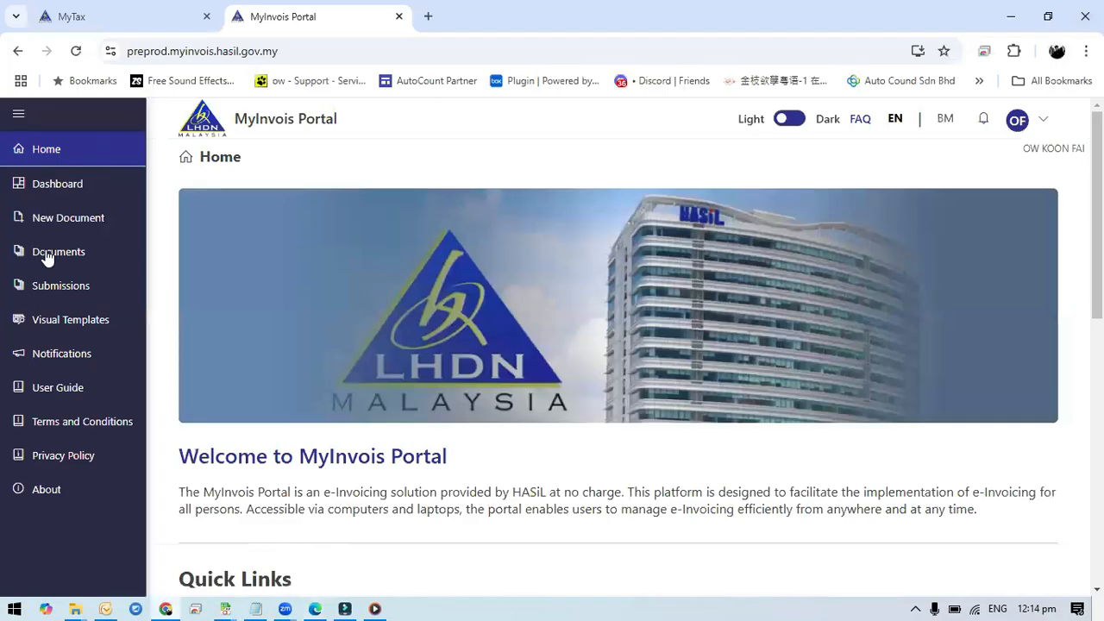
pyautogui.click(56, 254)
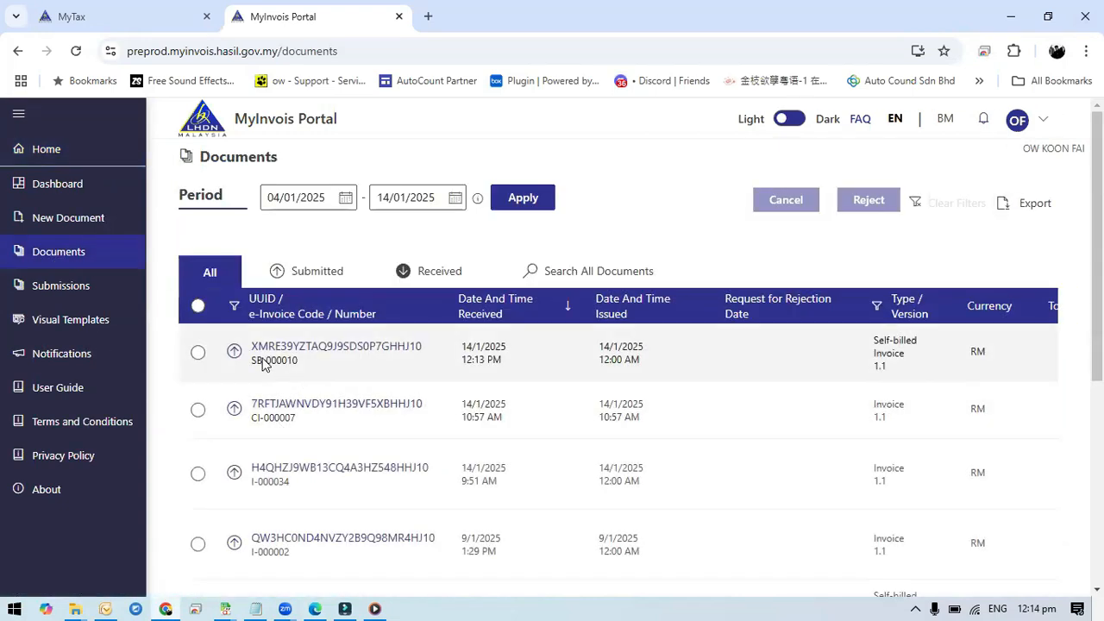
pyautogui.click(307, 355)
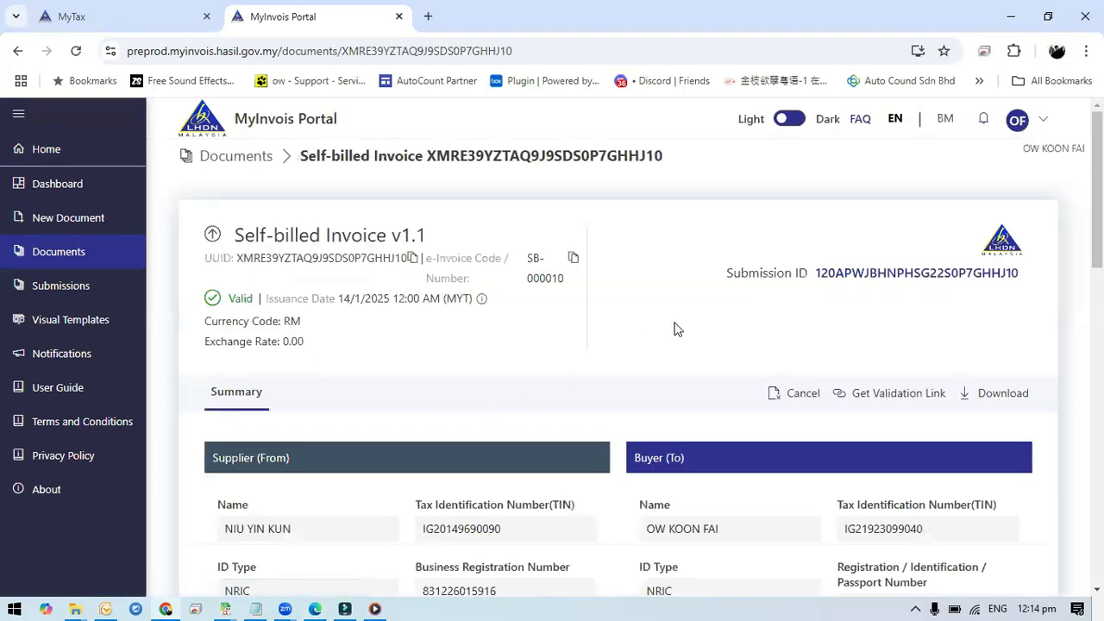
pyautogui.scroll(-7, 677, 330)
pyautogui.scroll(-4, 677, 331)
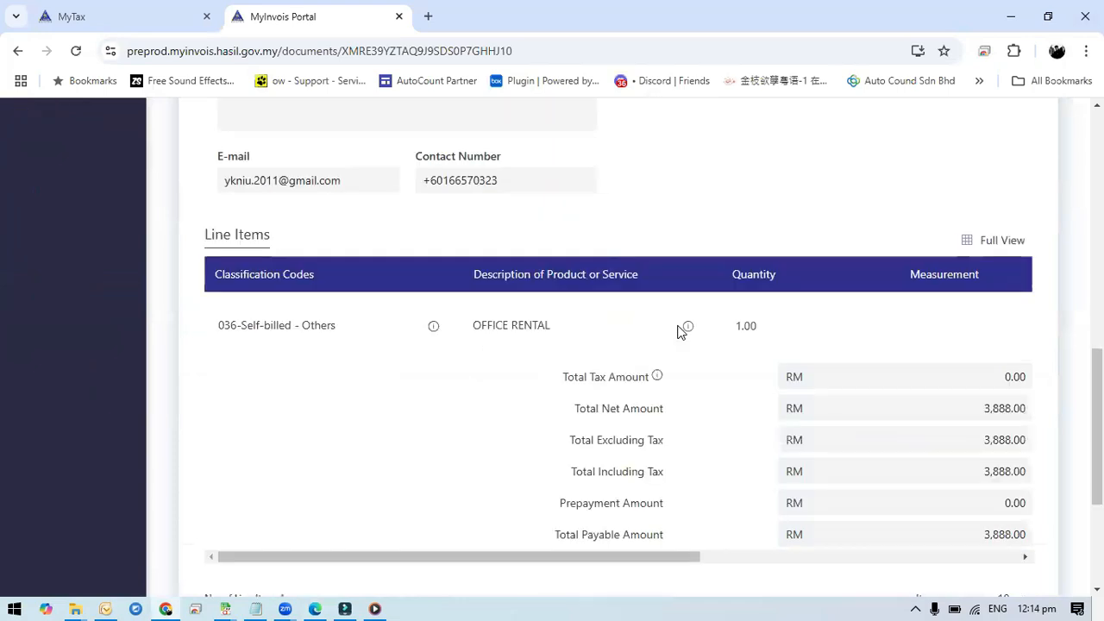
pyautogui.scroll(2, 678, 331)
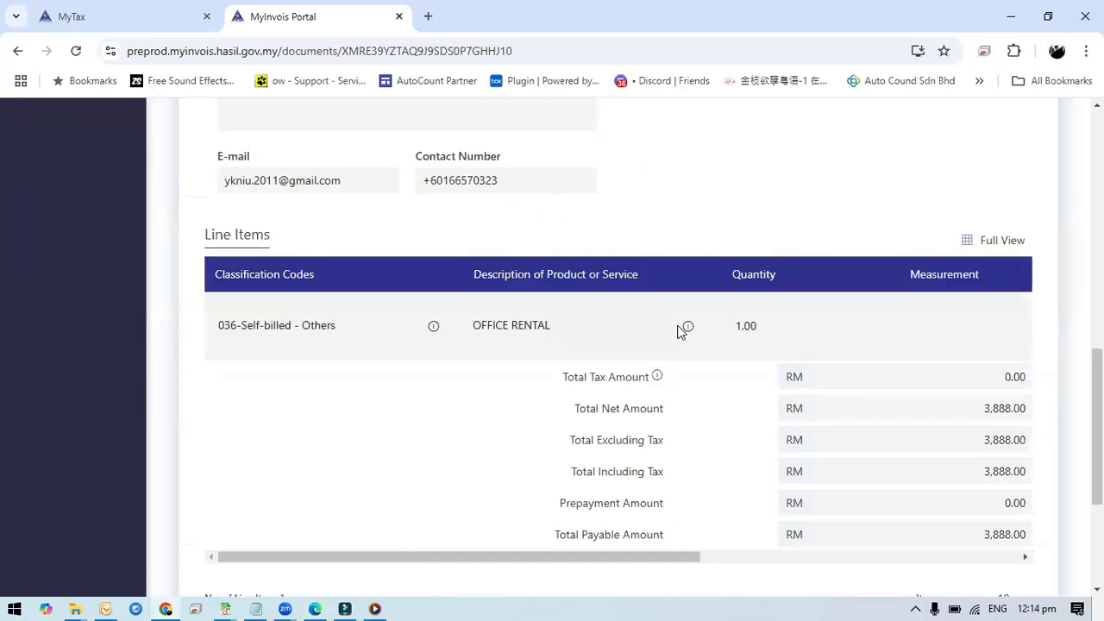